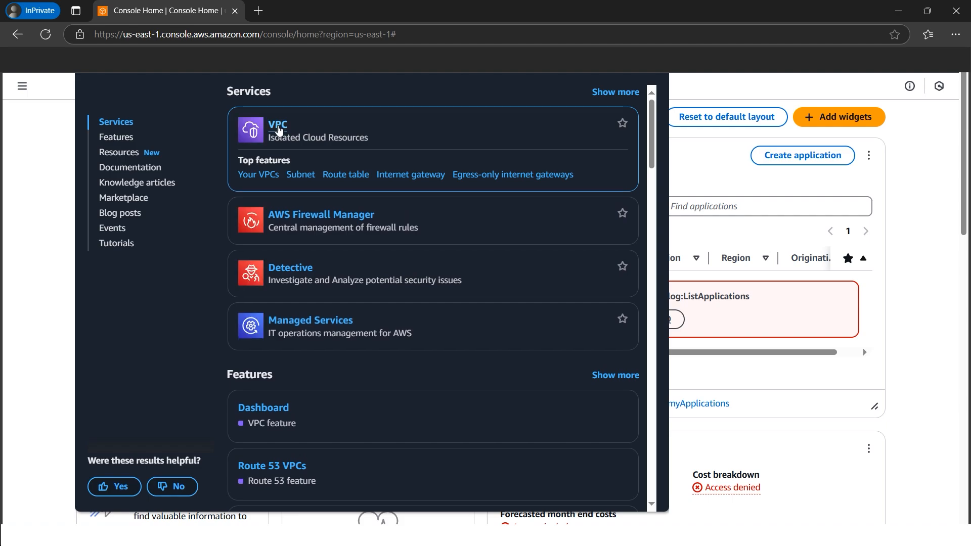
Open the list of VPCs in the VPC service and check the existing VPC's attributes, including the Default VPC column
click(278, 125)
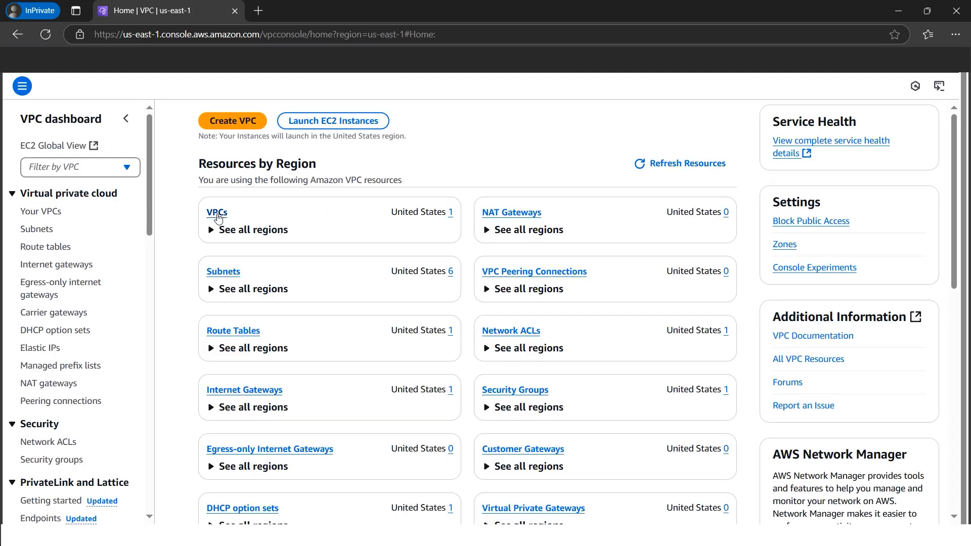
click(217, 213)
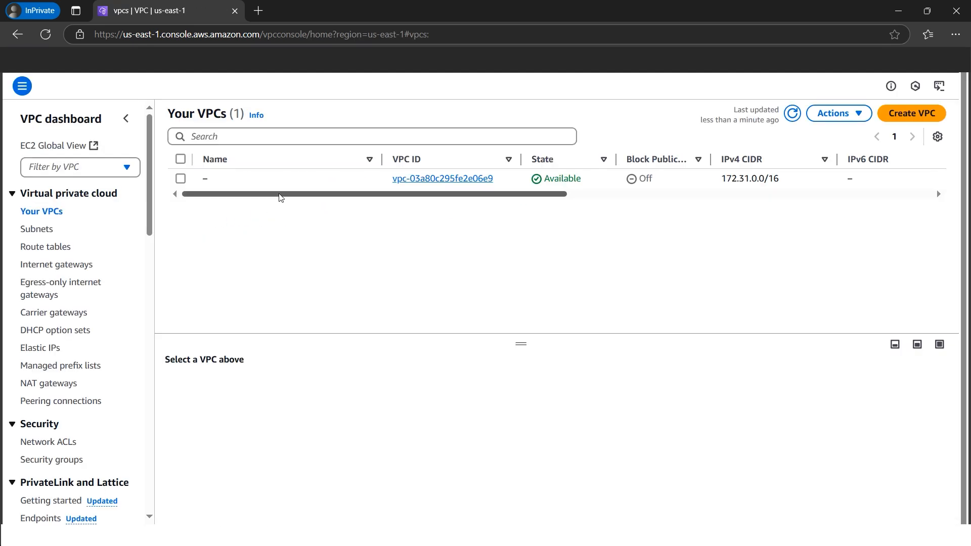
drag(280, 195, 658, 198)
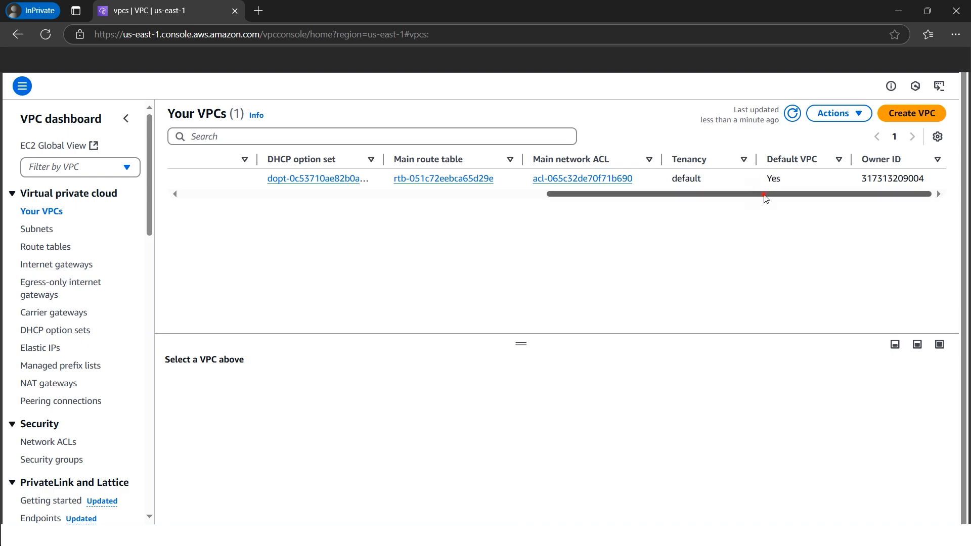
drag(765, 198, 325, 196)
Delete the existing default VPC, acknowledging the deletion and confirming it with "delete default vpc"
click(180, 179)
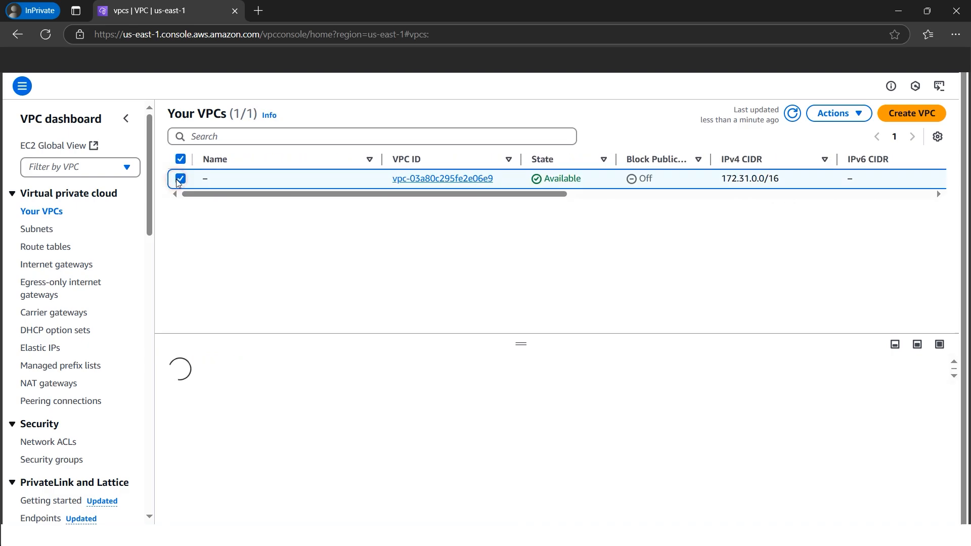
click(855, 118)
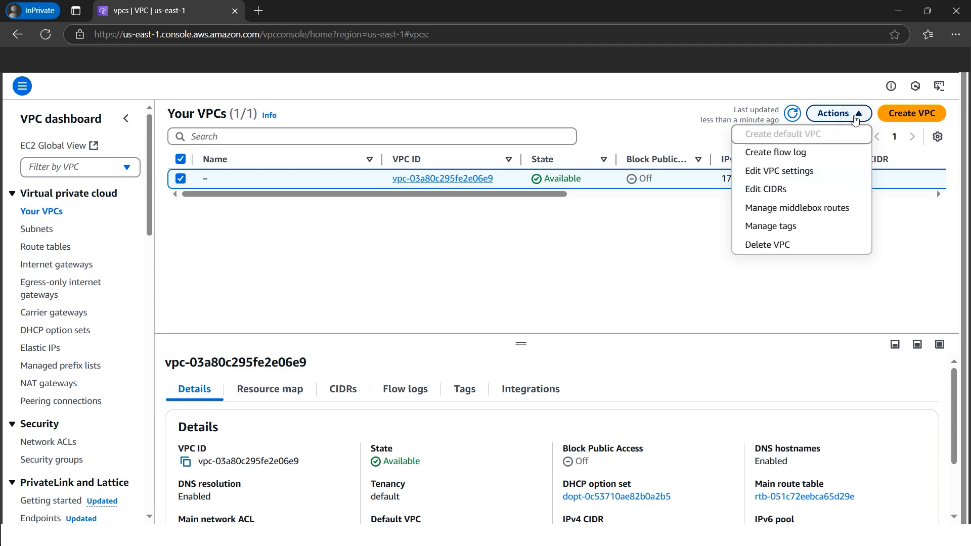
click(790, 245)
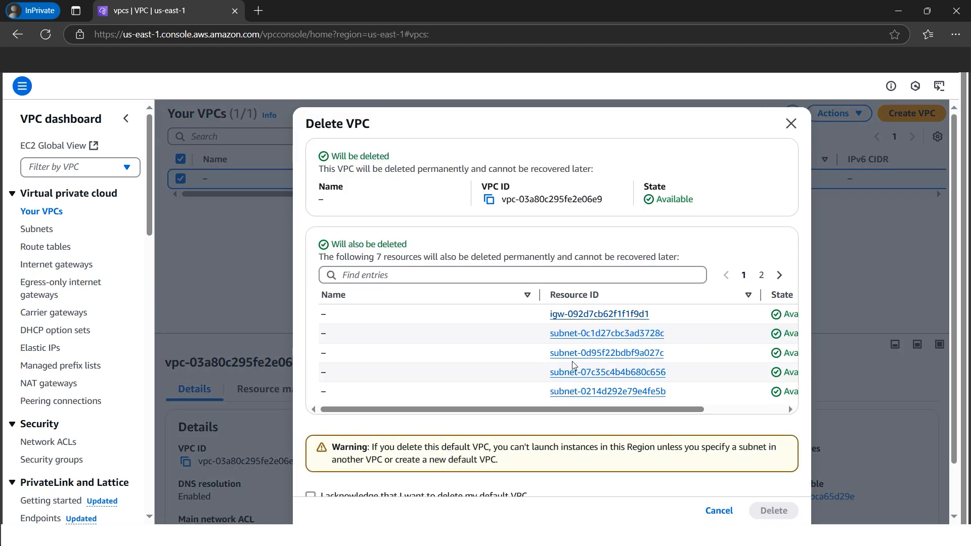
scroll(574, 364, down, 2)
click(394, 440)
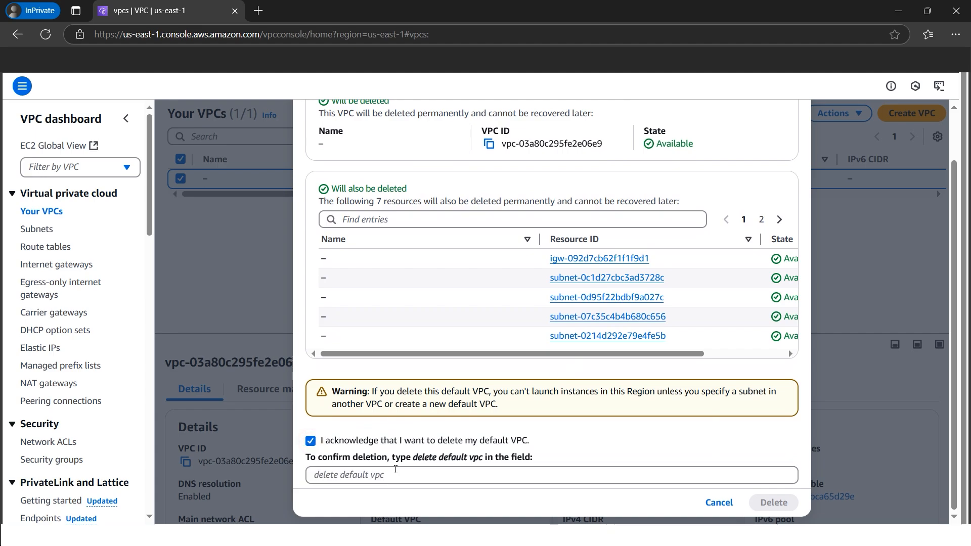
drag(412, 458, 483, 466)
right_click(459, 458)
click(506, 302)
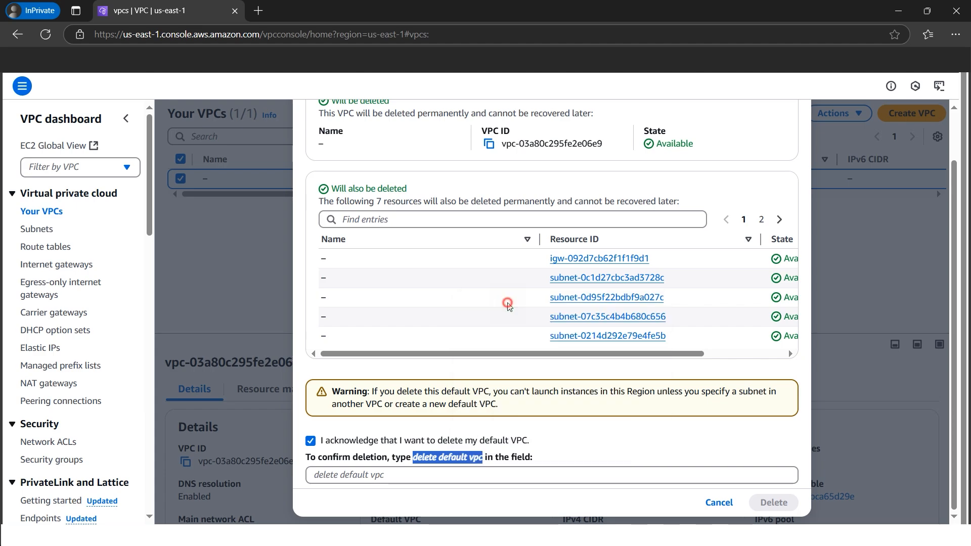
click(419, 474)
key(ctrl+v)
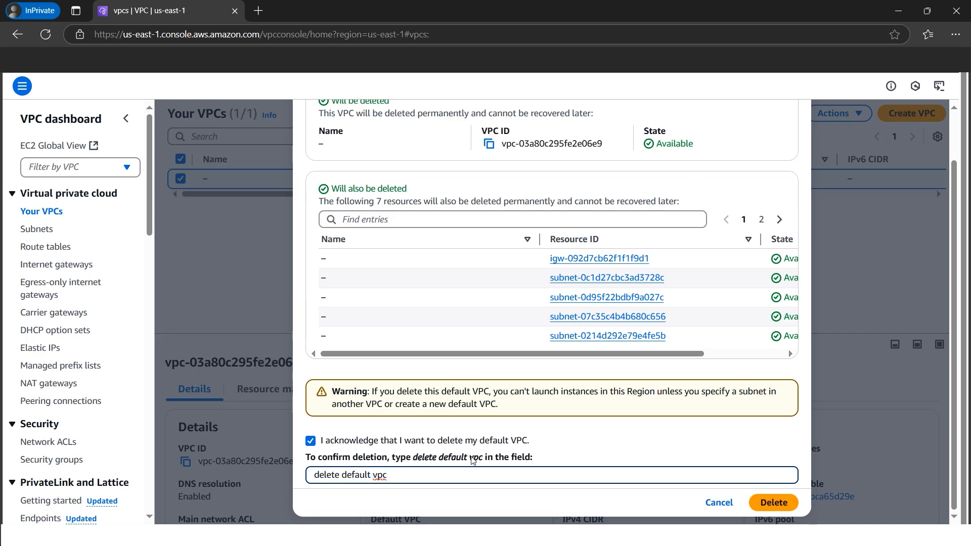
click(770, 507)
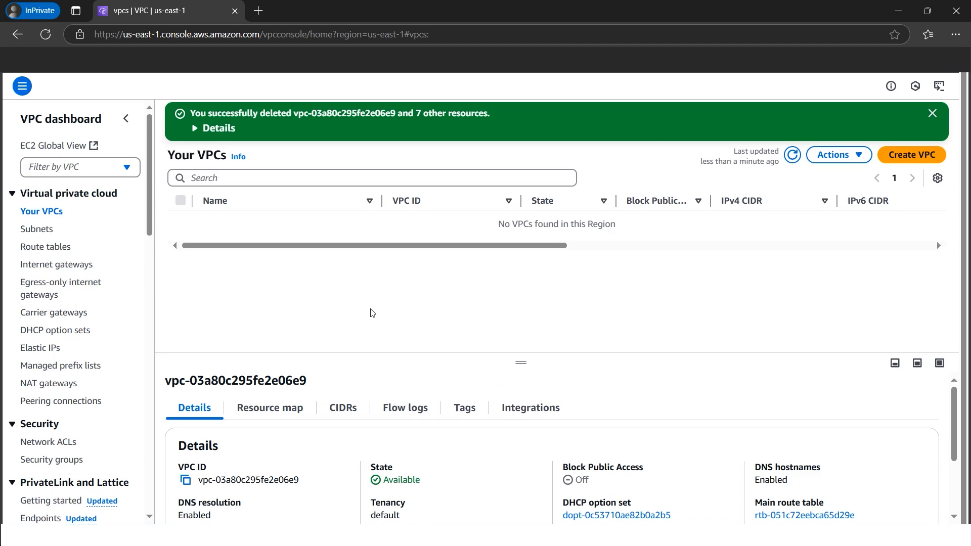
click(932, 113)
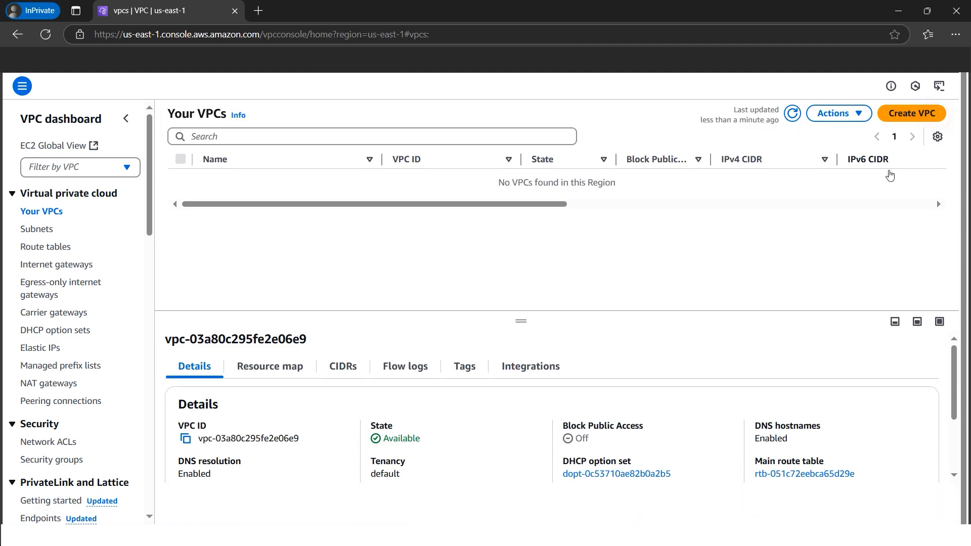
Create a new default VPC and review its details and resource map of subnets and route tables
click(867, 122)
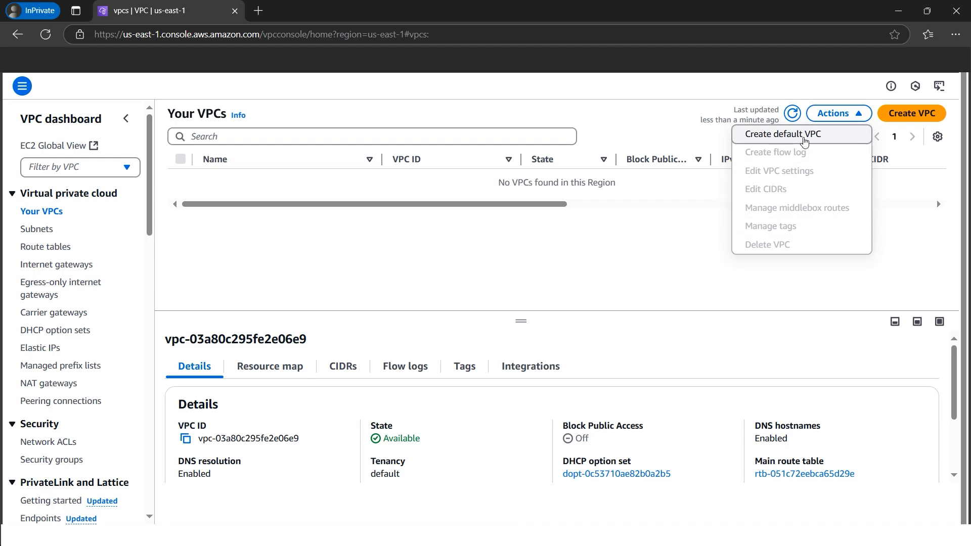
click(805, 142)
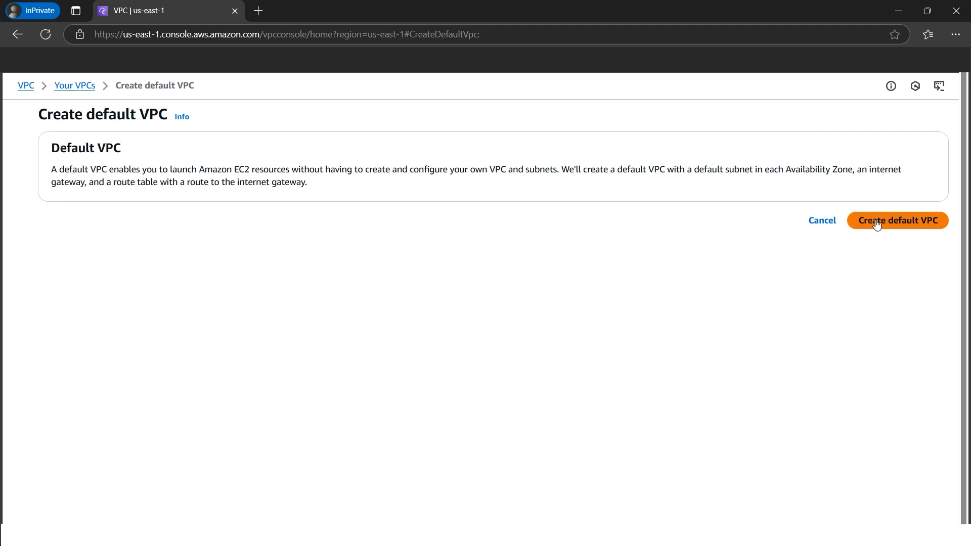
click(902, 222)
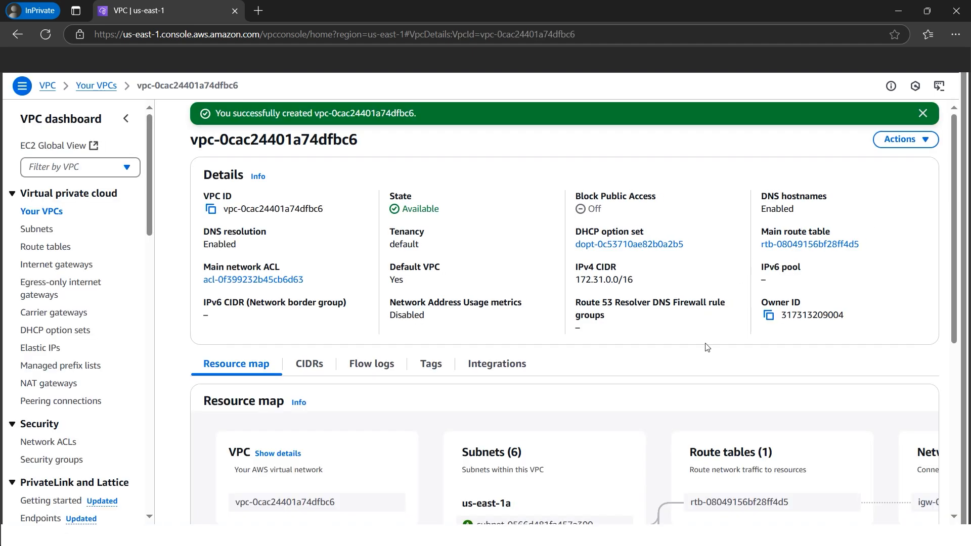
scroll(707, 347, down, 3)
scroll(556, 344, up, 3)
scroll(625, 355, down, 4)
scroll(575, 364, down, 2)
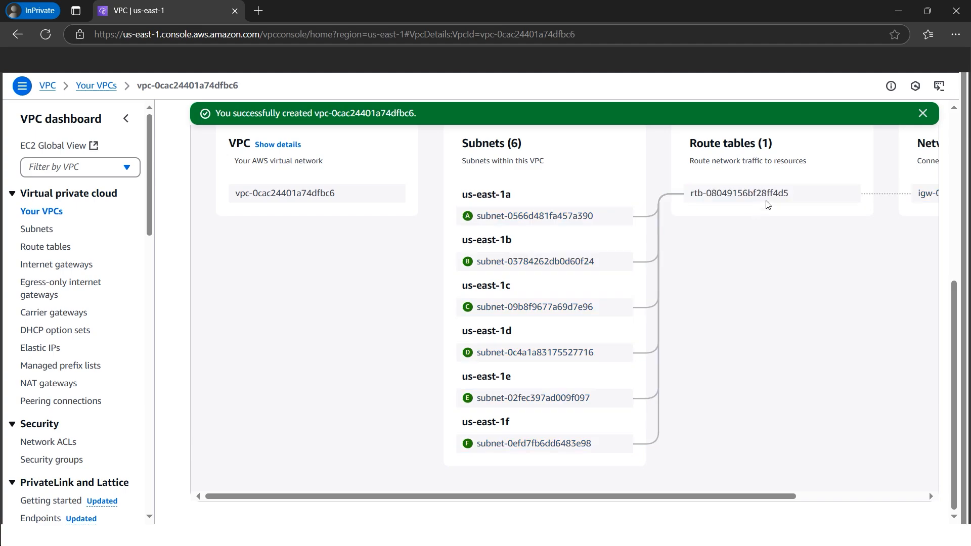
mouse_move(695, 497)
mouse_down()
mouse_move(785, 503)
mouse_move(683, 501)
mouse_up()
click(922, 113)
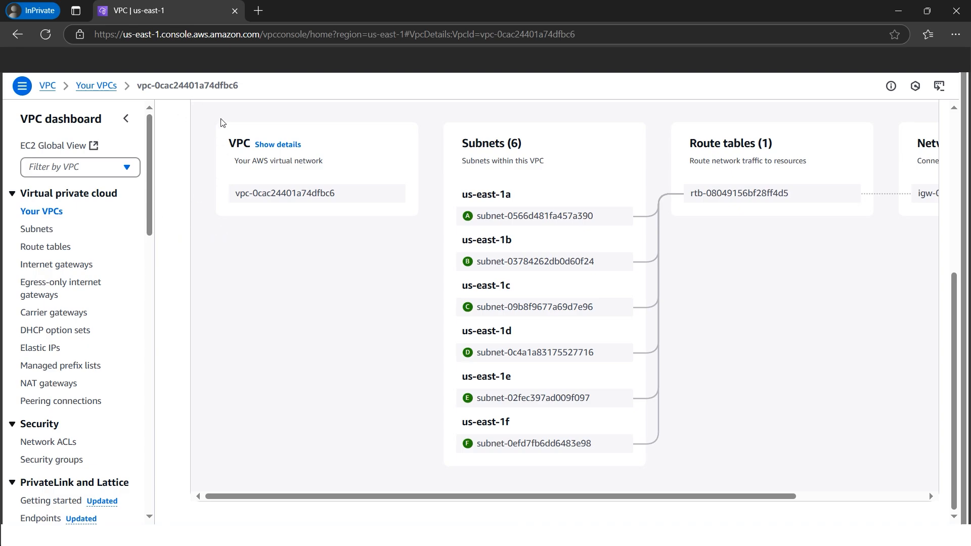
Find the EC2 service and start launching a new instance from its dashboard
text(ec2)
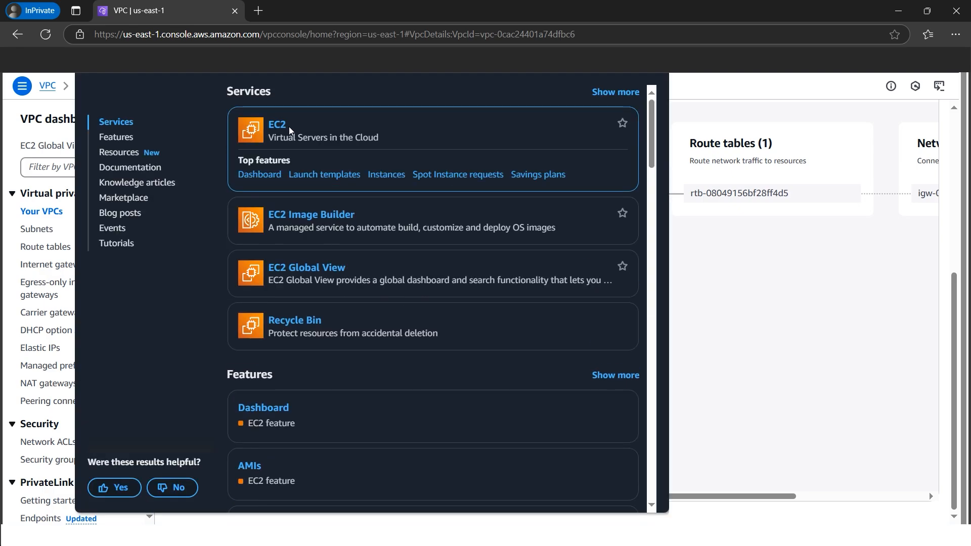
click(277, 128)
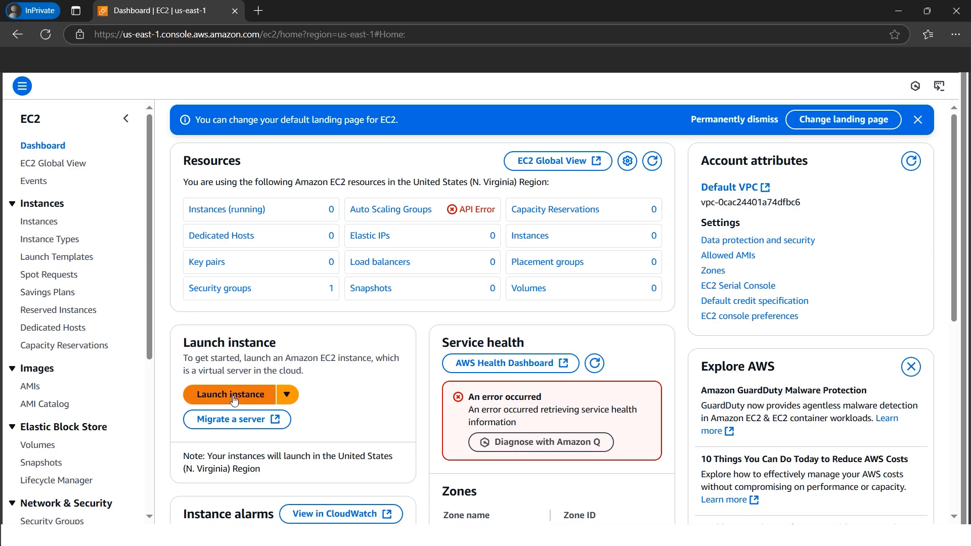
click(234, 399)
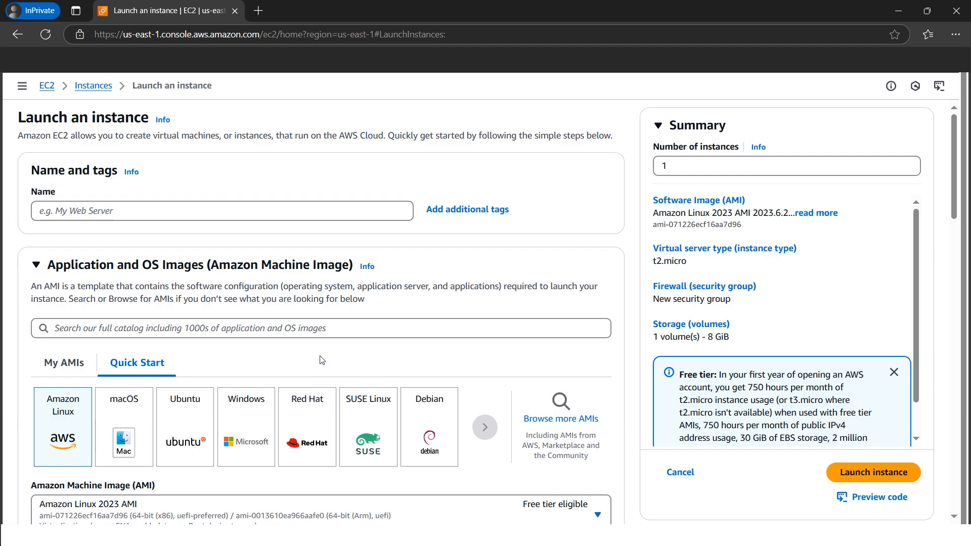
Choose the Amazon Linux 2 AMI (HVM) - Kernel 5.10, SSD Volume Type as the instance's machine image
scroll(303, 366, down, 3)
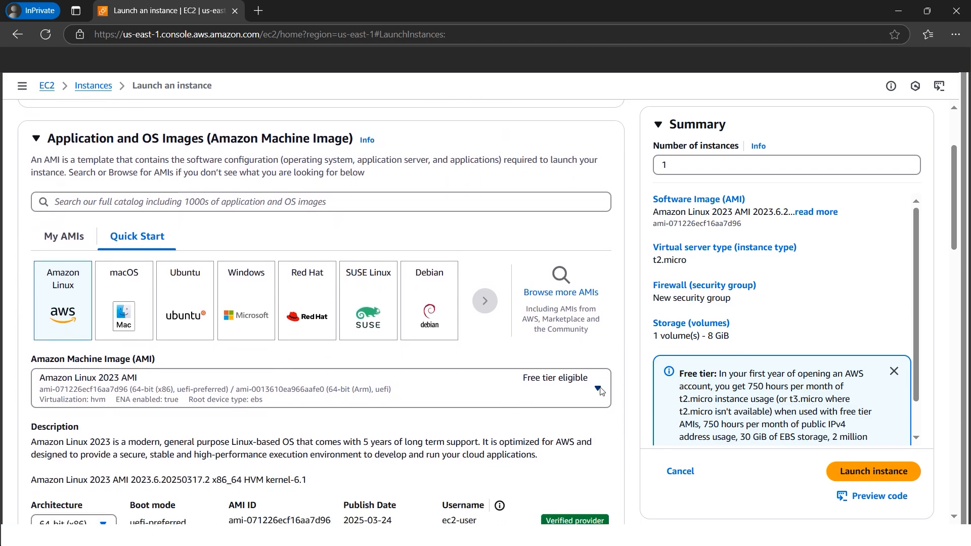
click(602, 394)
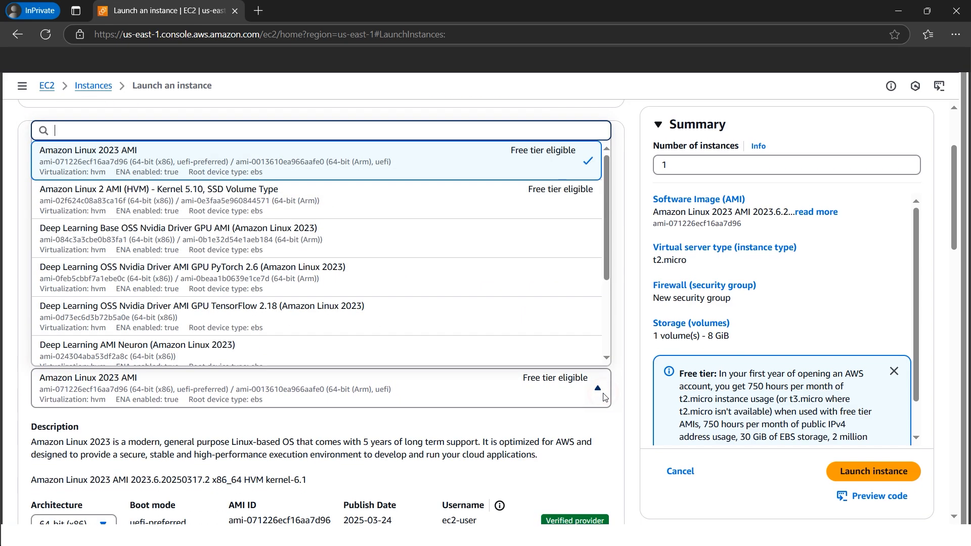
click(113, 200)
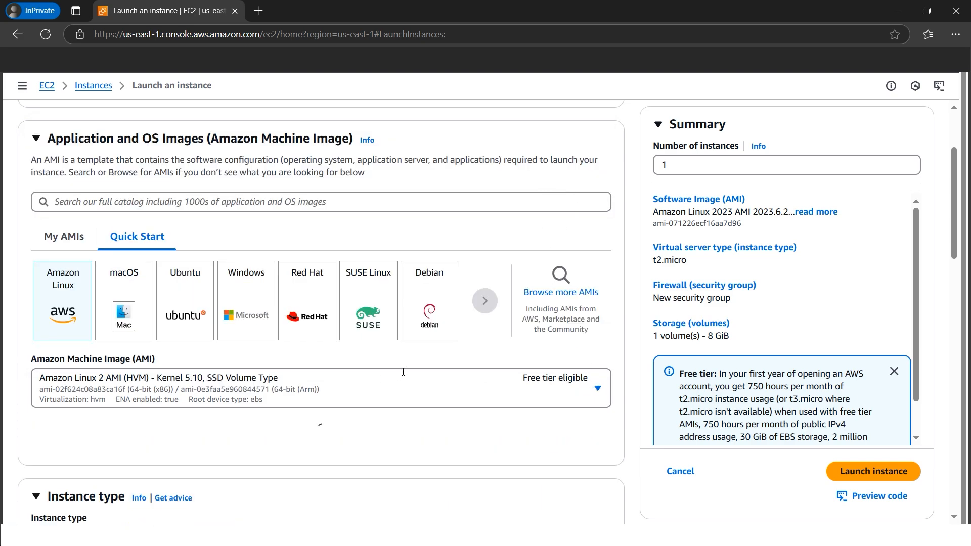
scroll(404, 370, down, 3)
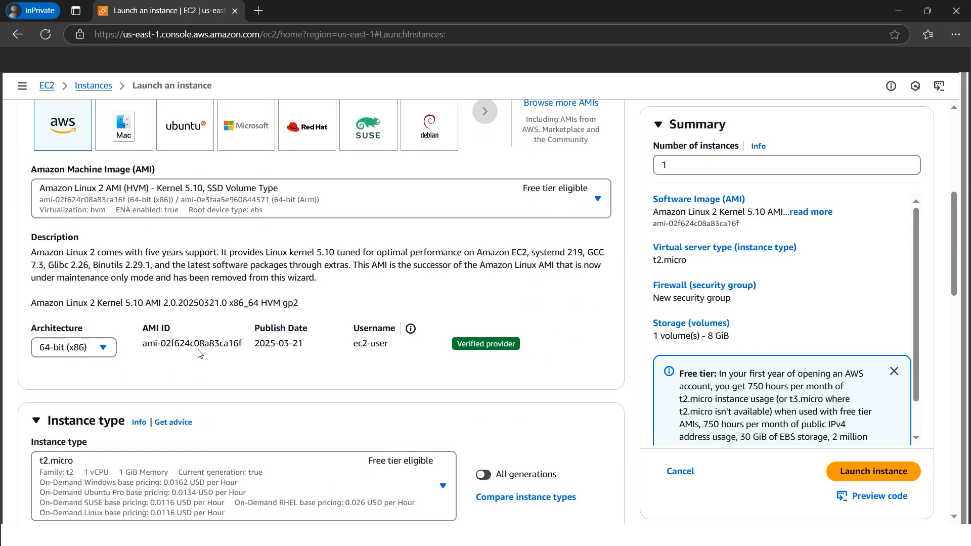
scroll(257, 376, up, 2)
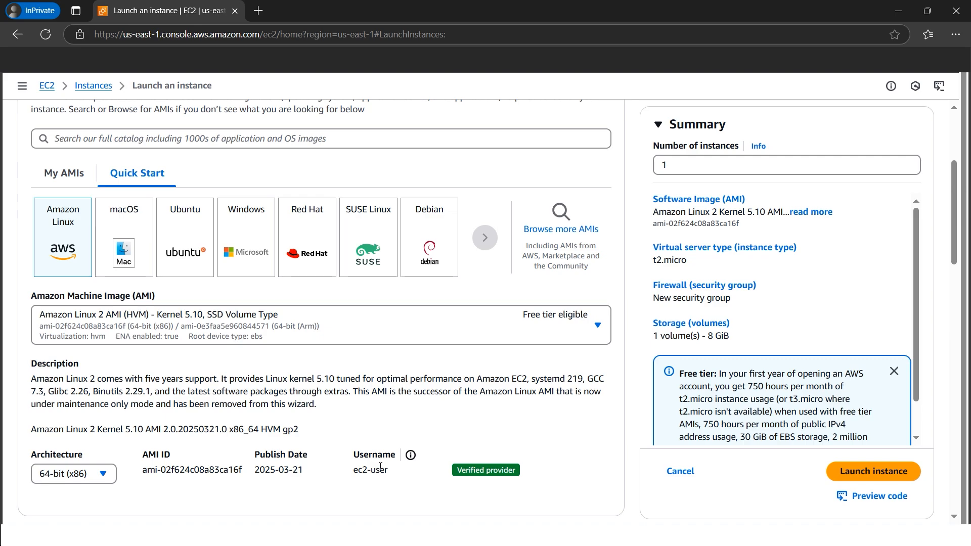
Create an RSA key pair named ec2elasticip in .pem format for the instance login
scroll(380, 465, down, 6)
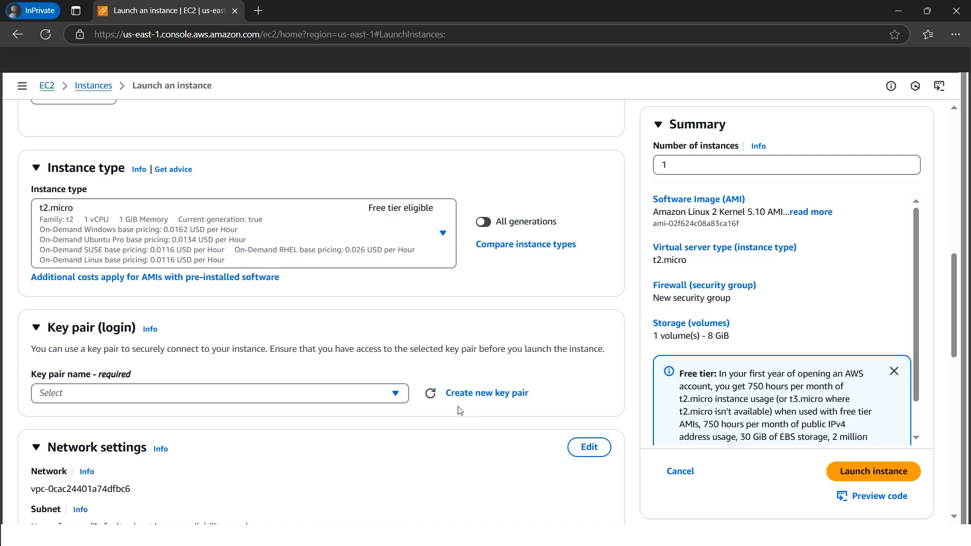
click(484, 396)
click(374, 198)
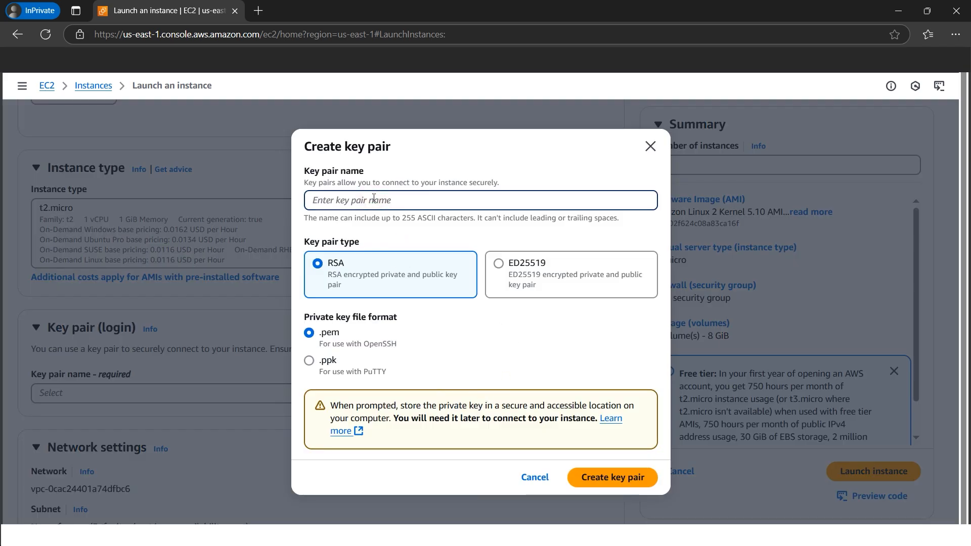
text(ec2el)
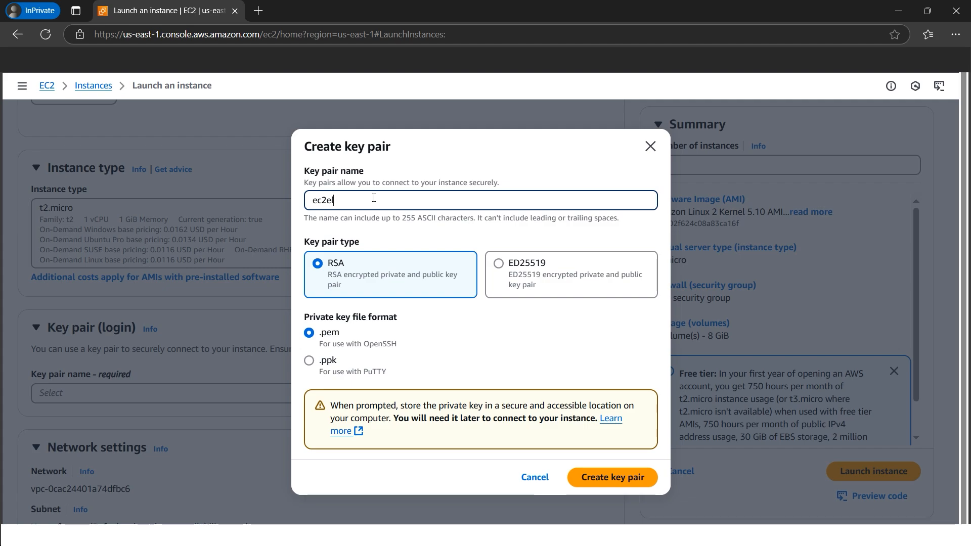
text(asticip)
click(628, 483)
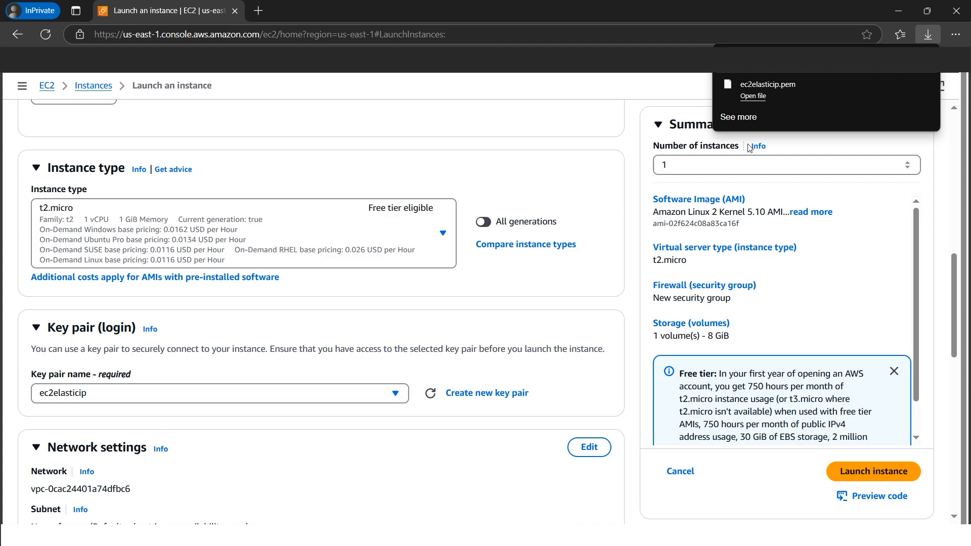
click(631, 160)
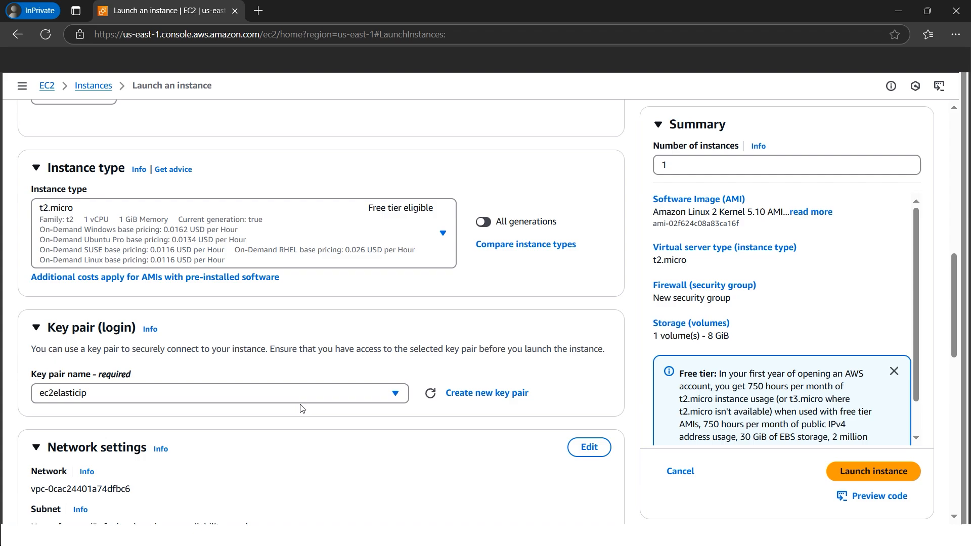
Allow HTTP traffic from the internet in the instance's new security group and review the network and storage settings
scroll(301, 408, down, 2)
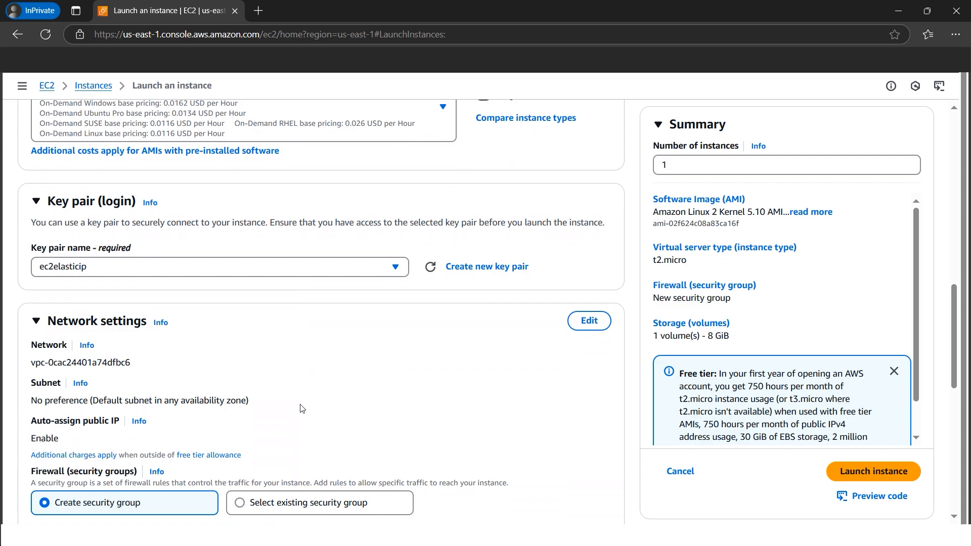
scroll(302, 408, down, 1)
scroll(301, 408, down, 1)
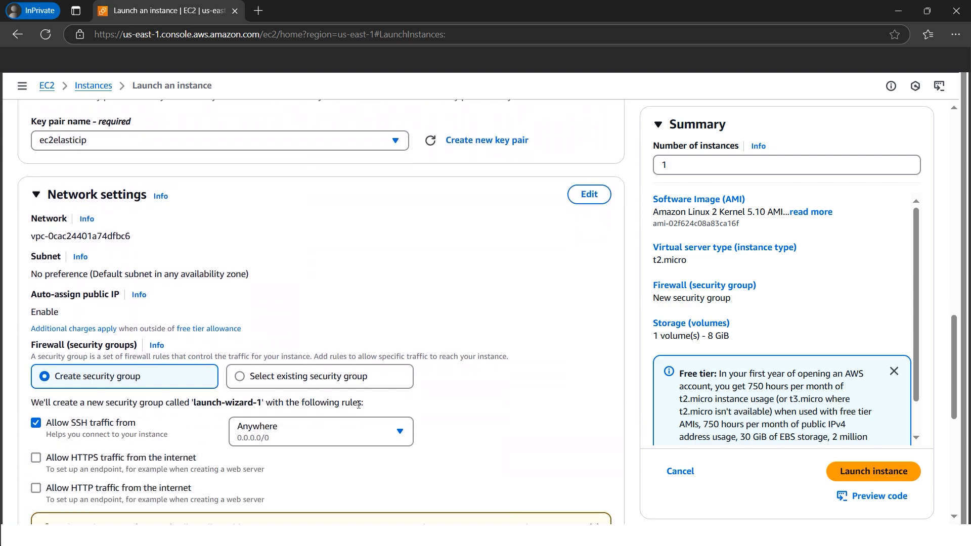
scroll(438, 394, down, 2)
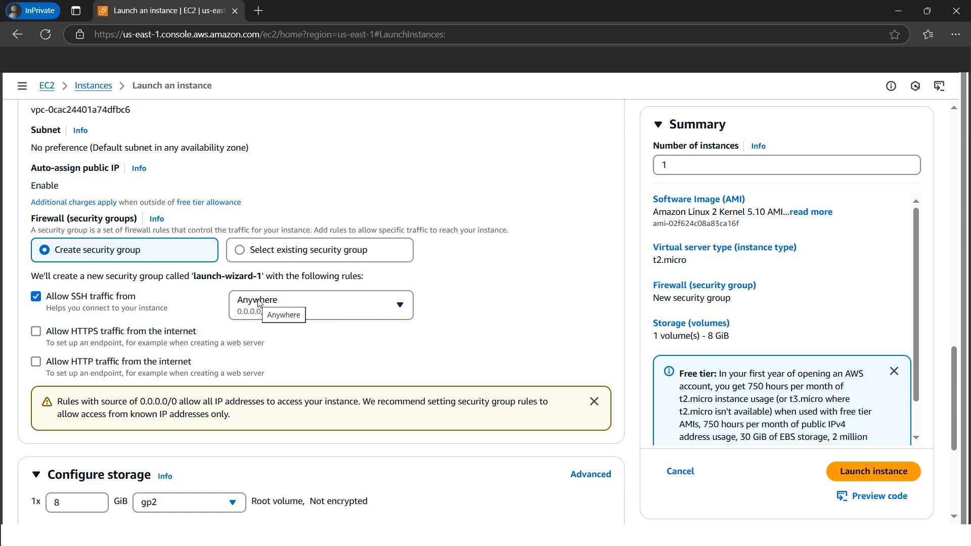
click(36, 363)
scroll(384, 381, down, 2)
scroll(412, 361, down, 3)
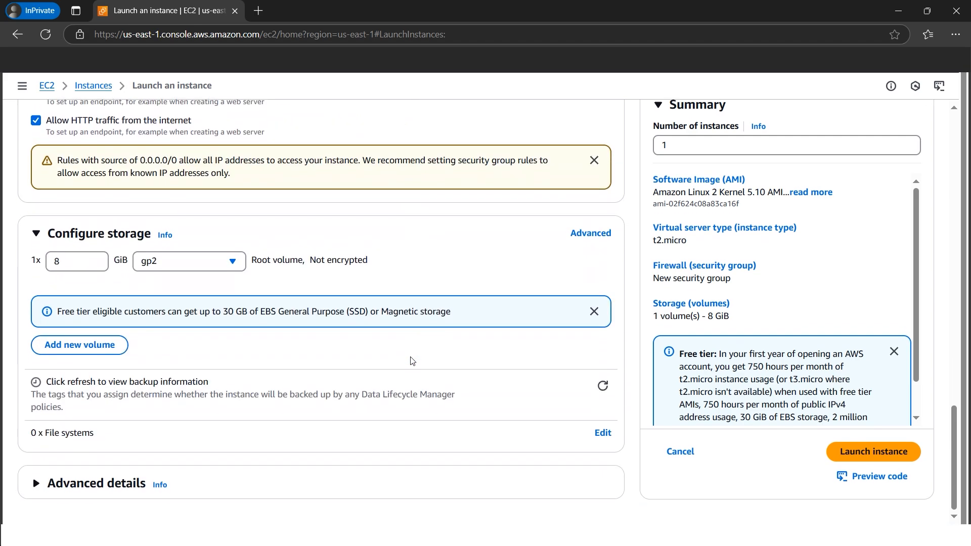
scroll(412, 360, up, 6)
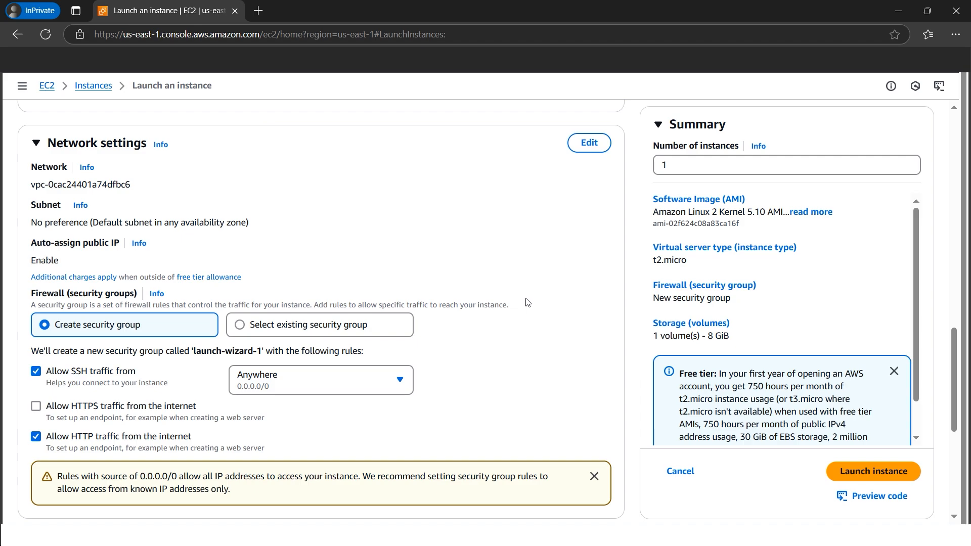
scroll(548, 302, down, 4)
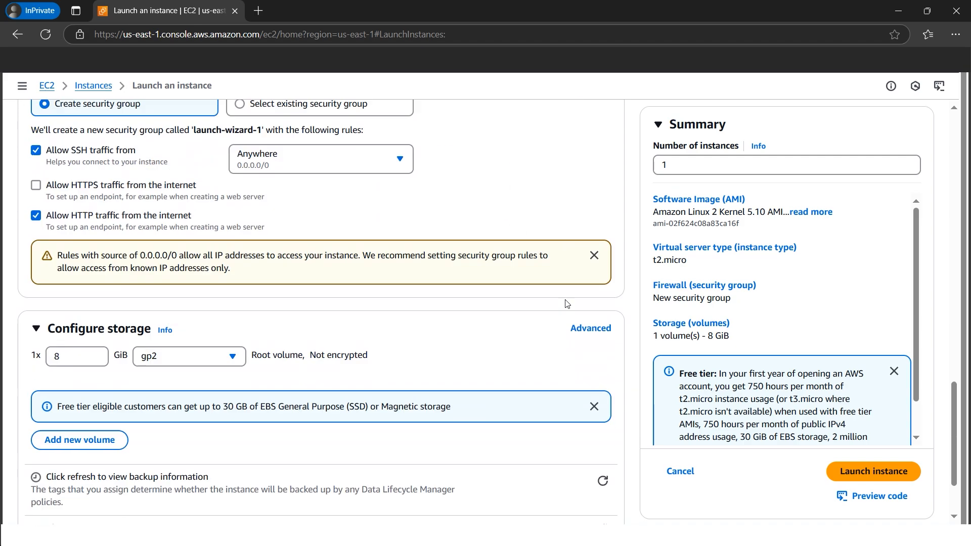
Launch the configured instance and open the new instance's entry in the instances list
scroll(566, 302, down, 2)
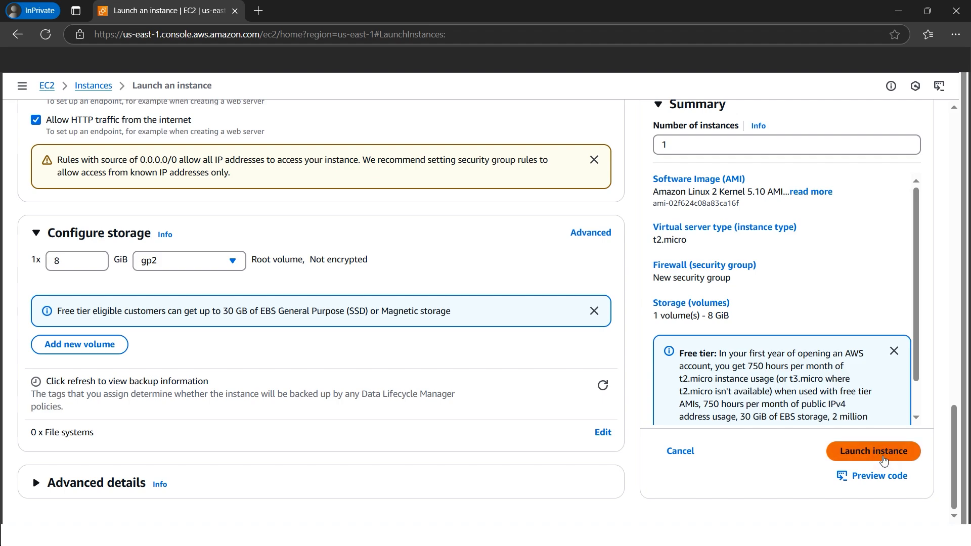
click(884, 460)
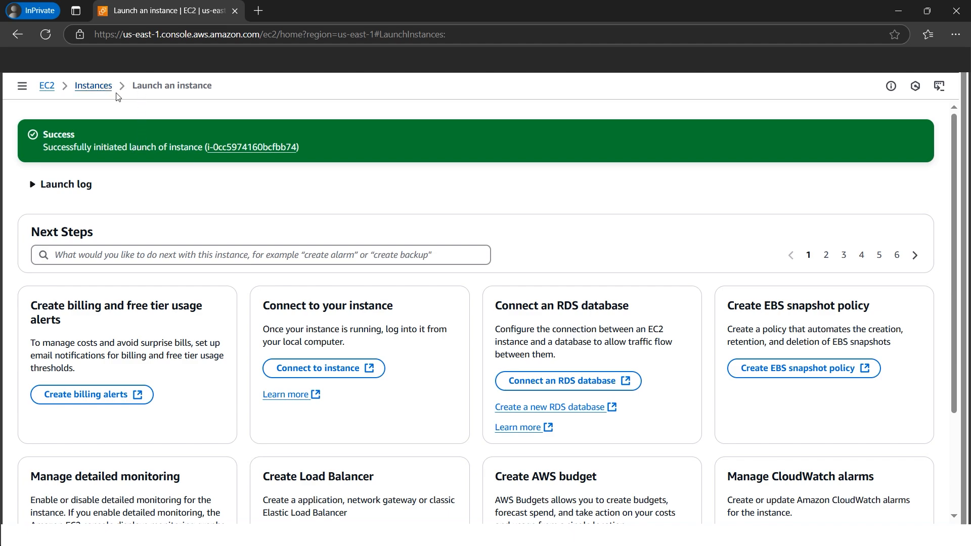
click(233, 148)
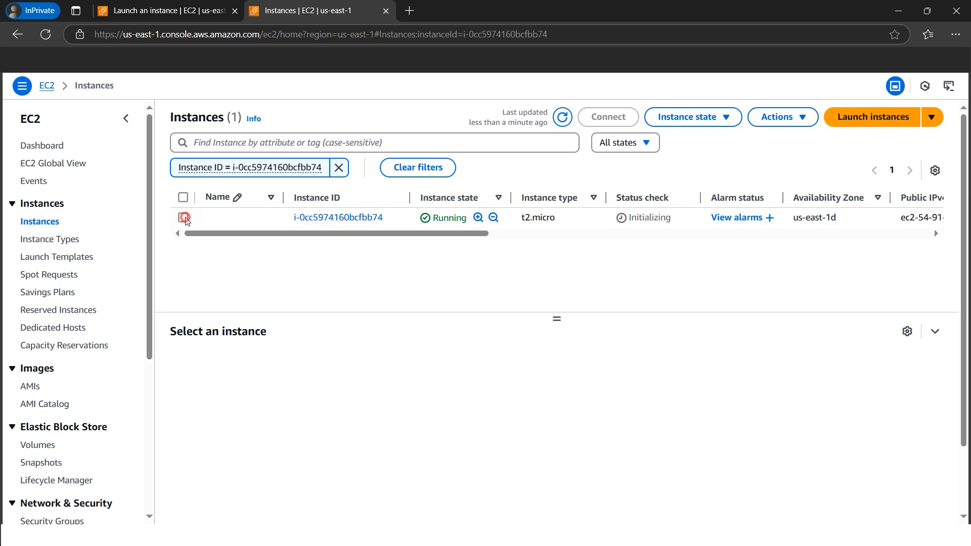
Connect to the new instance through EC2 Instance Connect, using its public IPv4 address and the username ec2-user
click(183, 217)
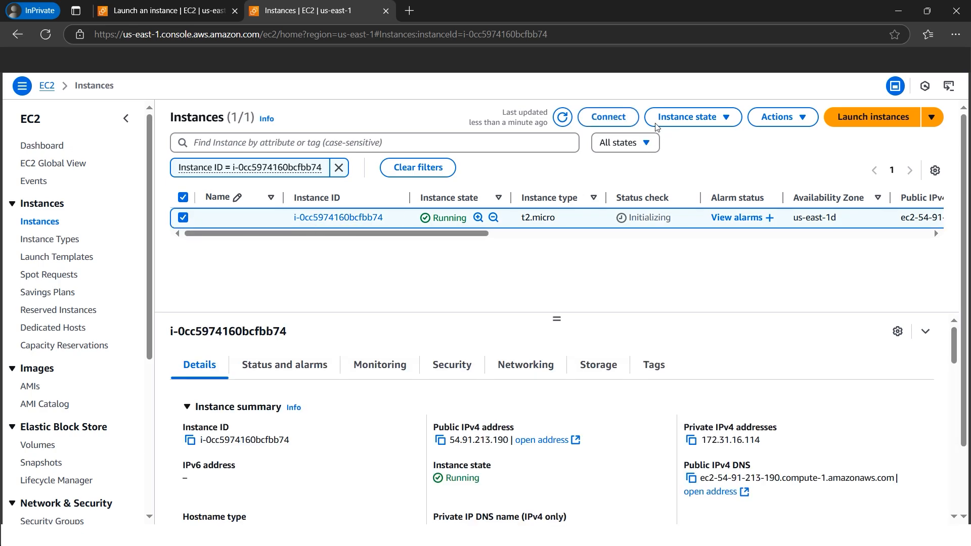
click(621, 122)
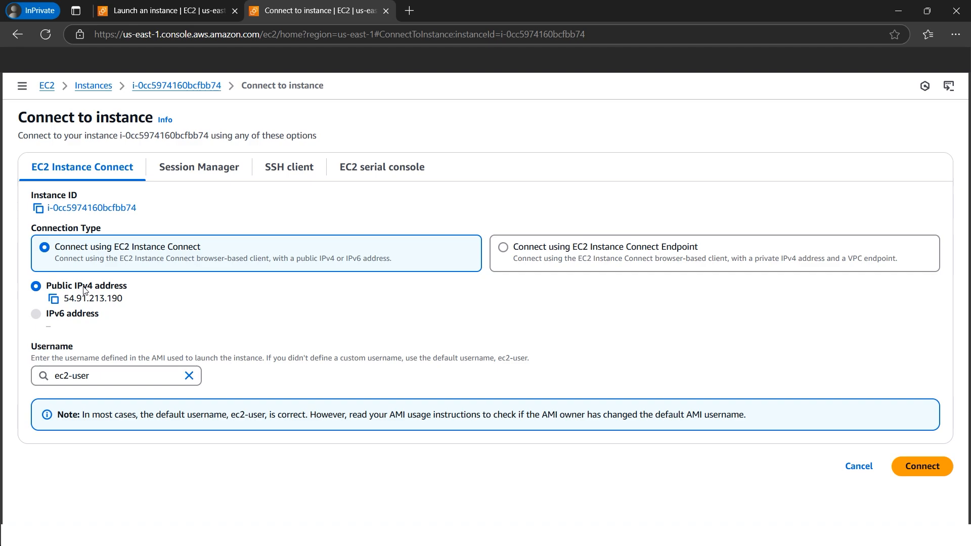
click(909, 468)
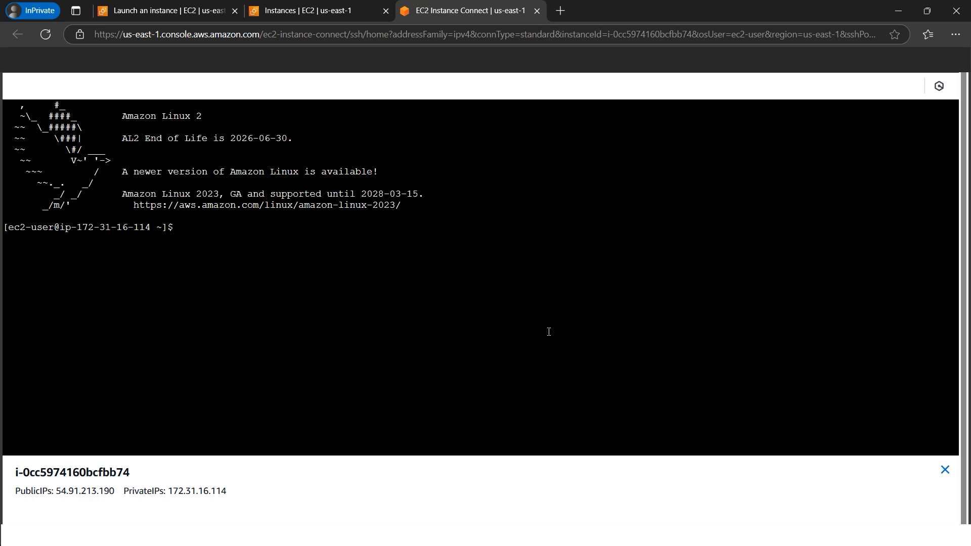
click(195, 231)
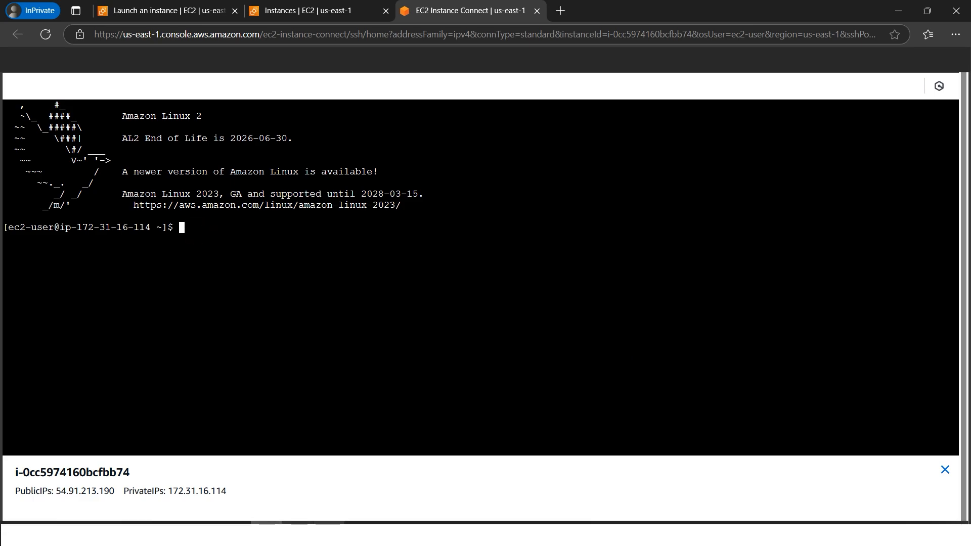
Copy the sudo su command from the Commands document in Word and run it in the instance's browser terminal
click(376, 532)
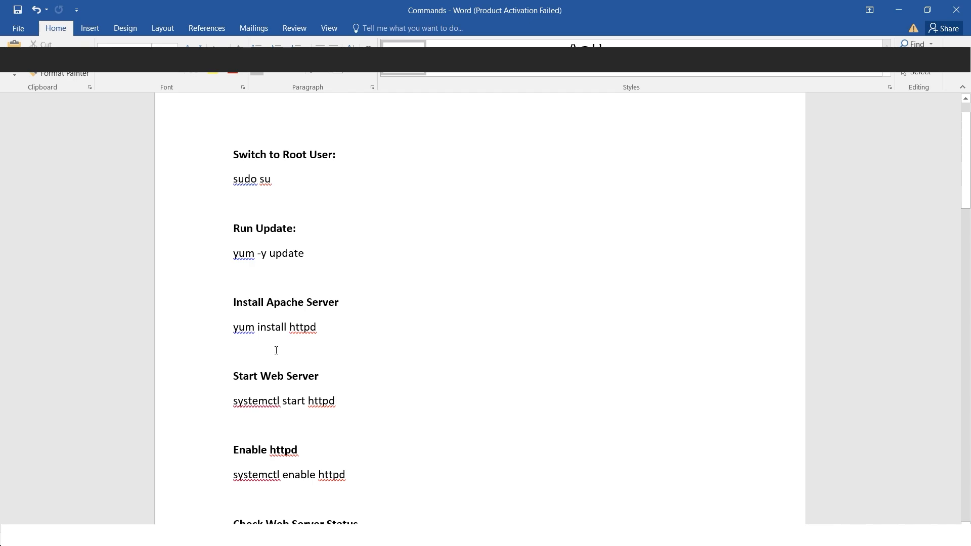
drag(234, 179, 276, 181)
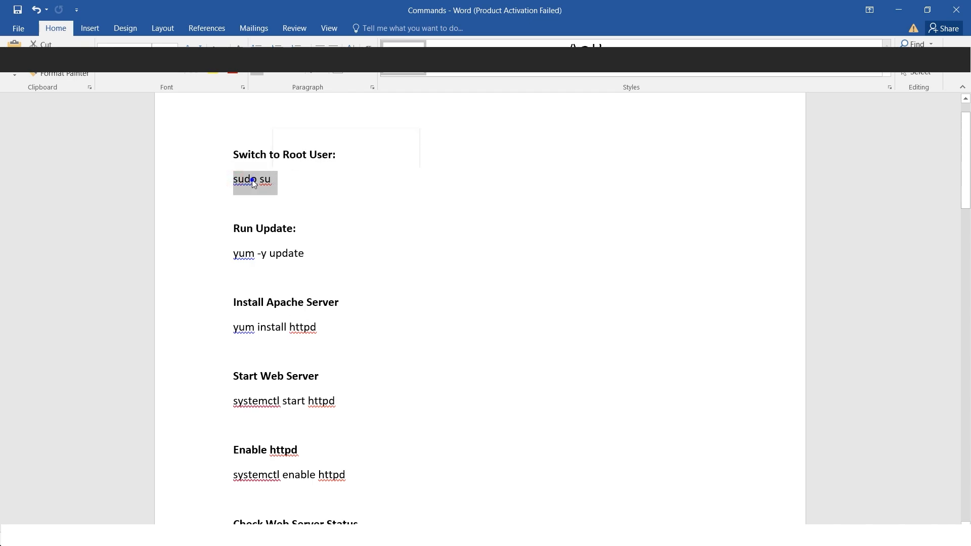
right_click(253, 181)
click(262, 204)
click(899, 10)
click(409, 275)
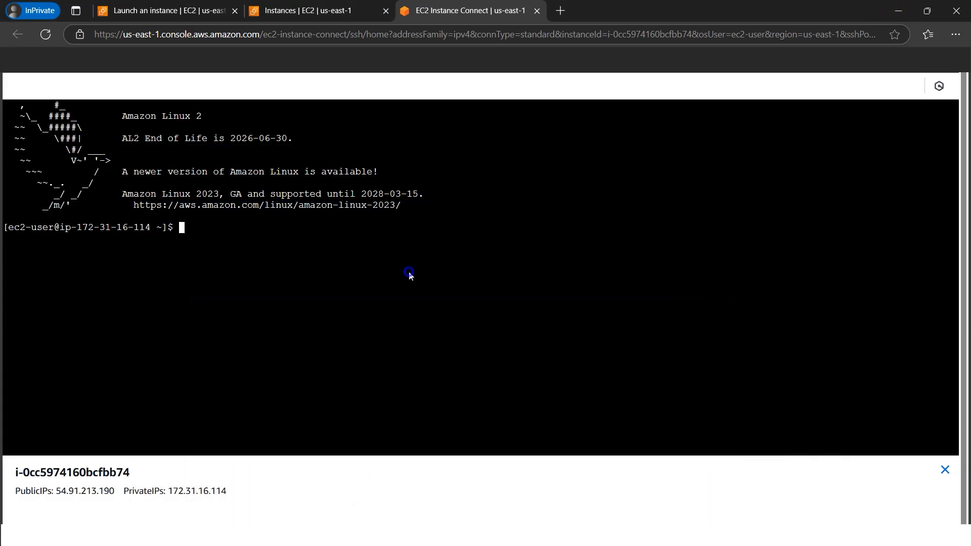
right_click(410, 274)
click(461, 364)
key(Return)
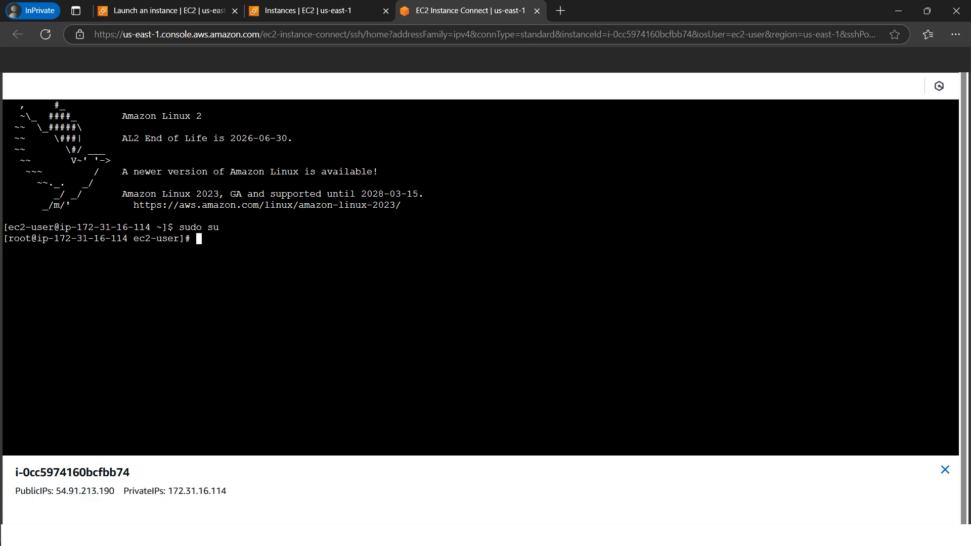
Copy yum -y update from the Commands document in Word and run it in the instance terminal
click(360, 534)
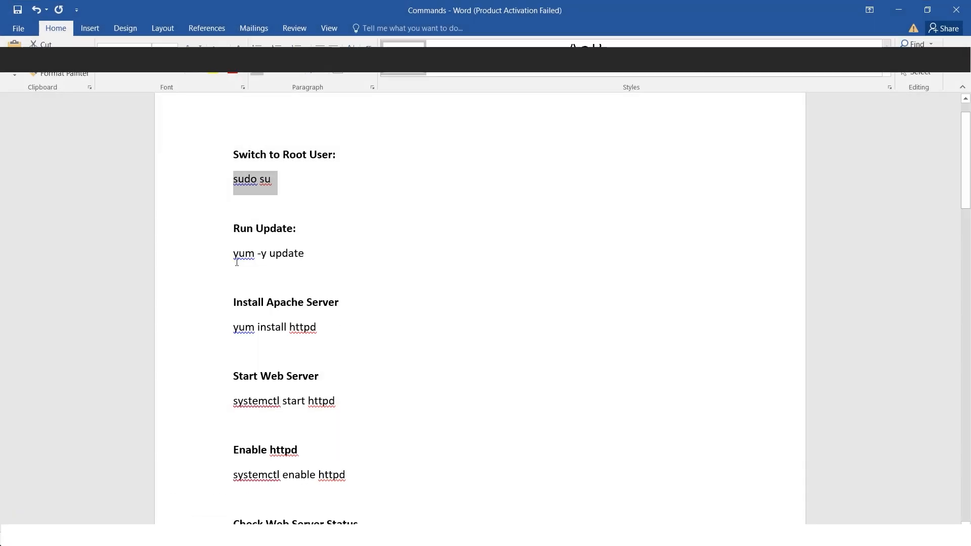
triple_click(235, 256)
right_click(288, 254)
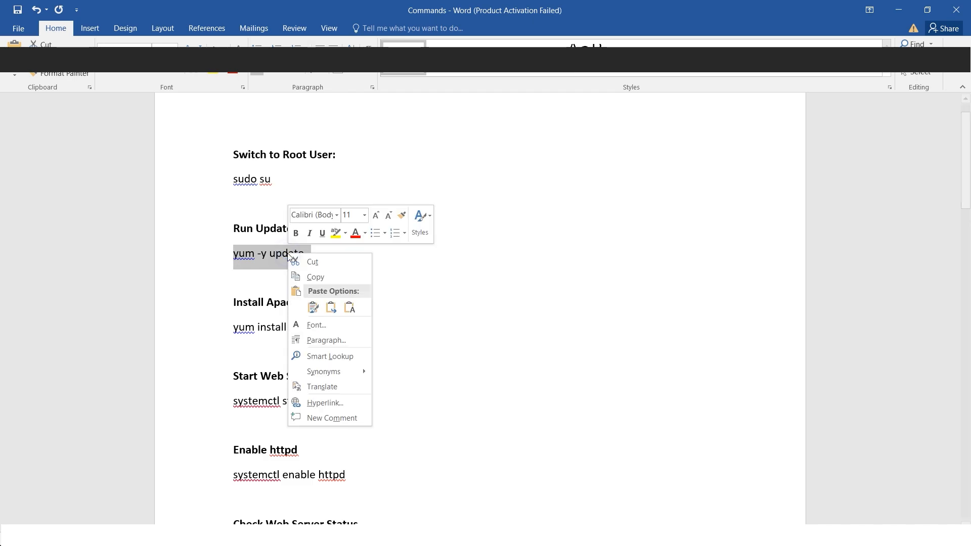
click(308, 277)
click(898, 10)
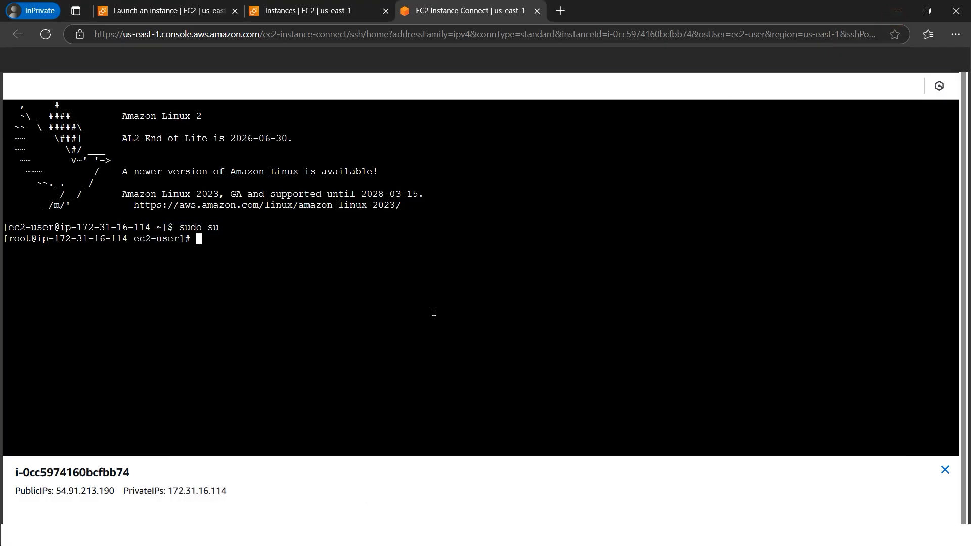
right_click(434, 312)
click(489, 411)
key(Return)
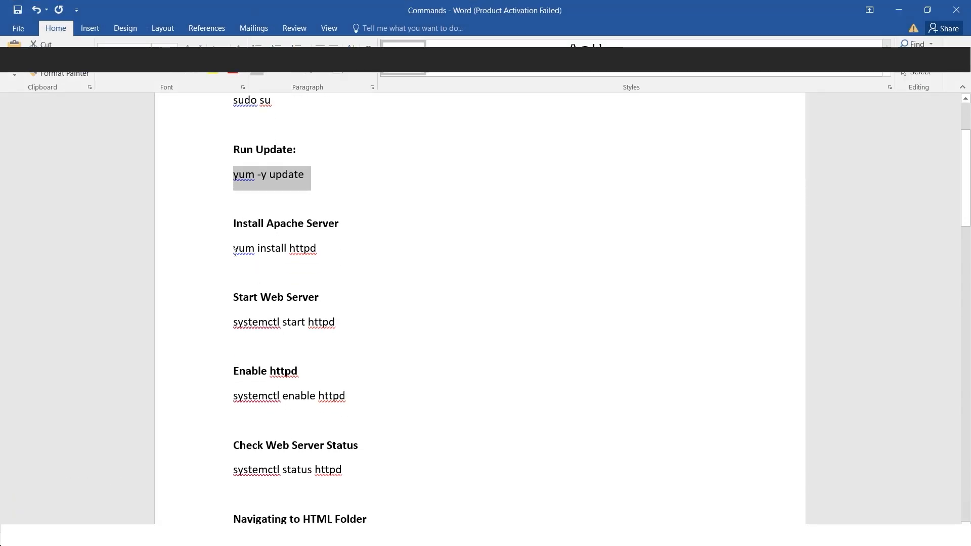
Copy yum install httpd from the Commands document, run it in the instance terminal and accept the installation with y
drag(234, 249, 299, 250)
right_click(280, 248)
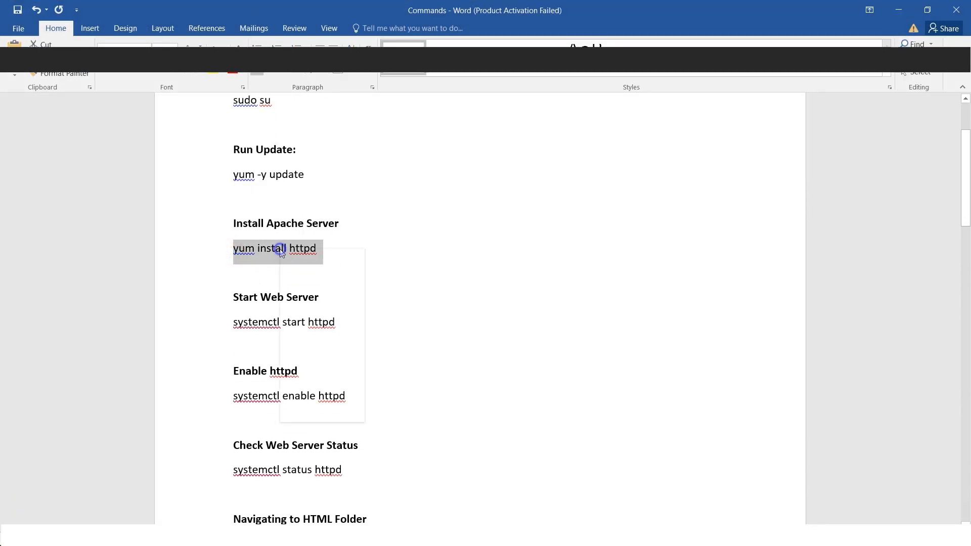
click(298, 270)
click(898, 10)
right_click(461, 306)
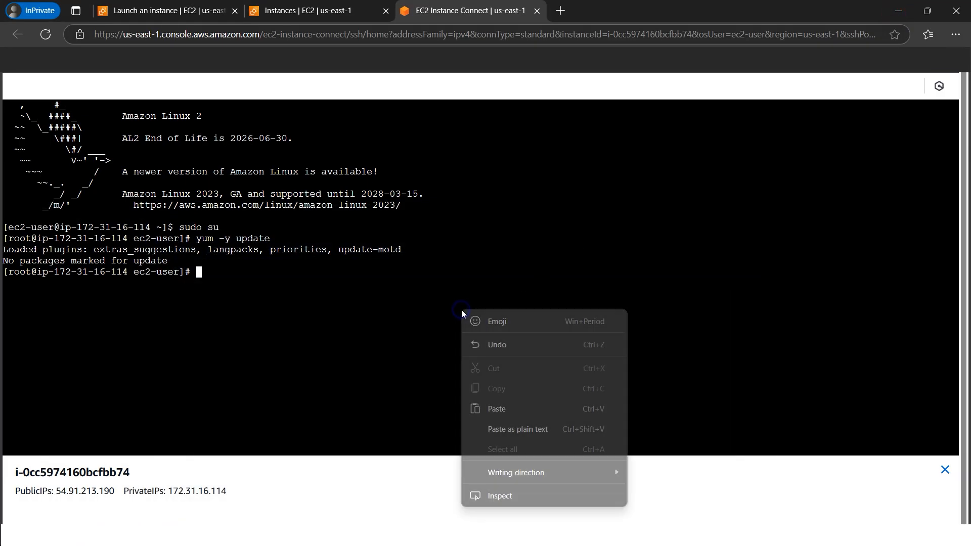
click(508, 405)
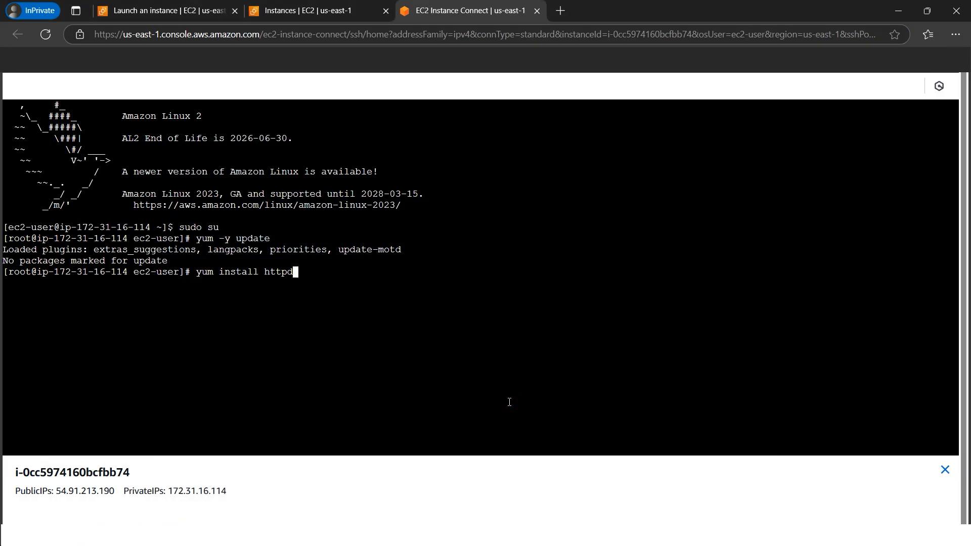
key(Return)
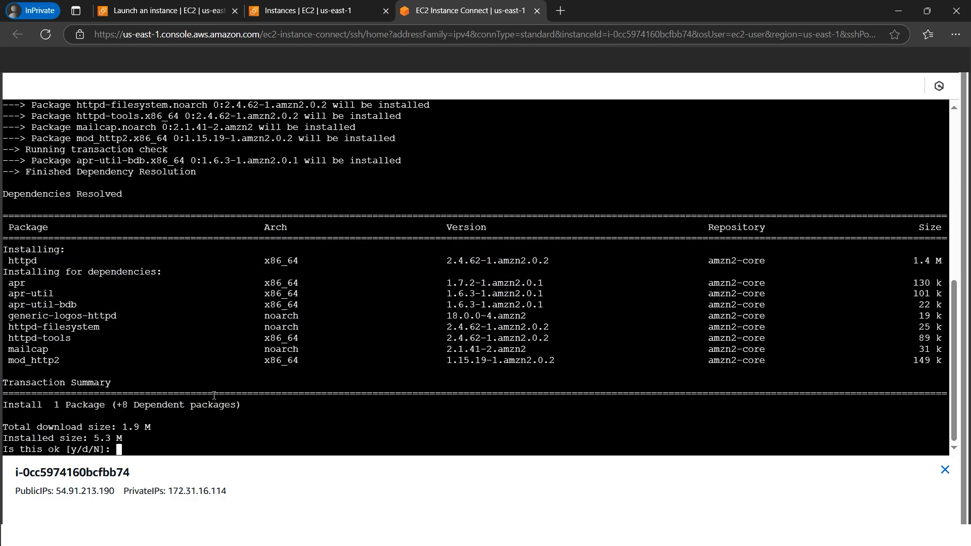
text(y)
key(Return)
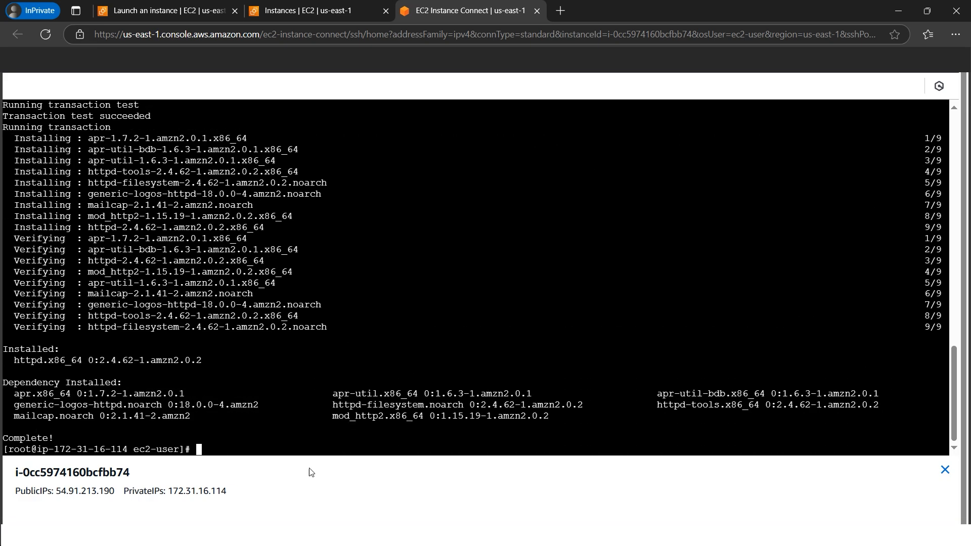
Start the Apache web server by copying systemctl start httpd from the Commands document and running it in the instance terminal
key(alt+Tab)
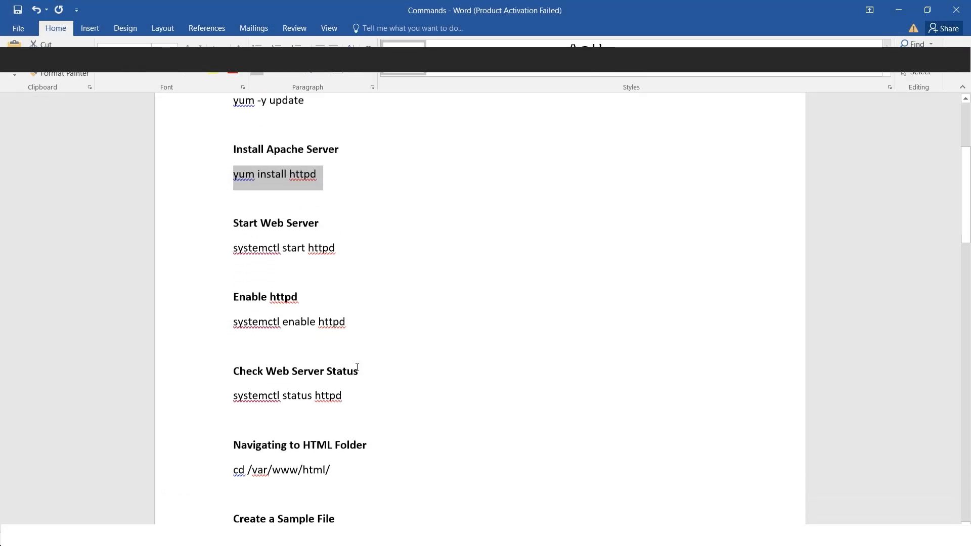
scroll(303, 303, down, 1)
triple_click(234, 245)
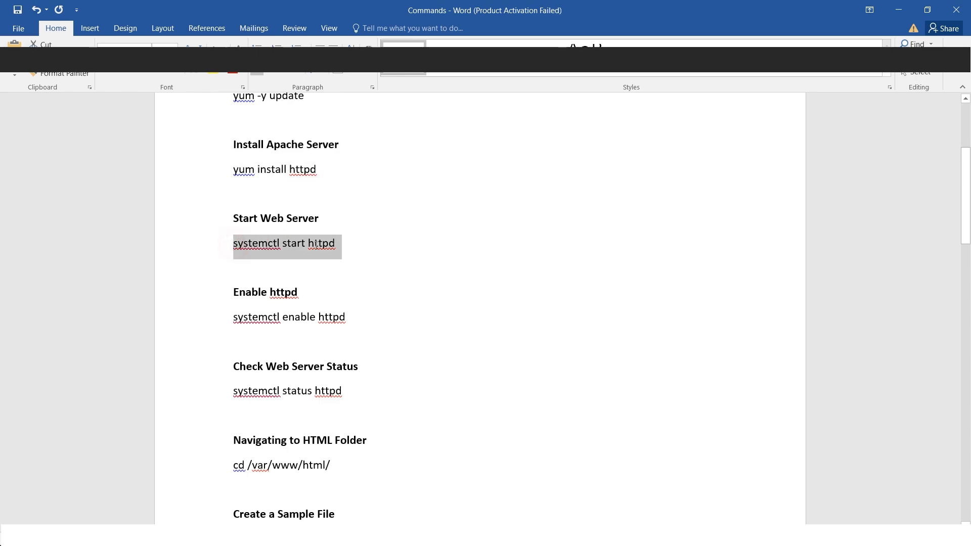
right_click(286, 247)
click(312, 271)
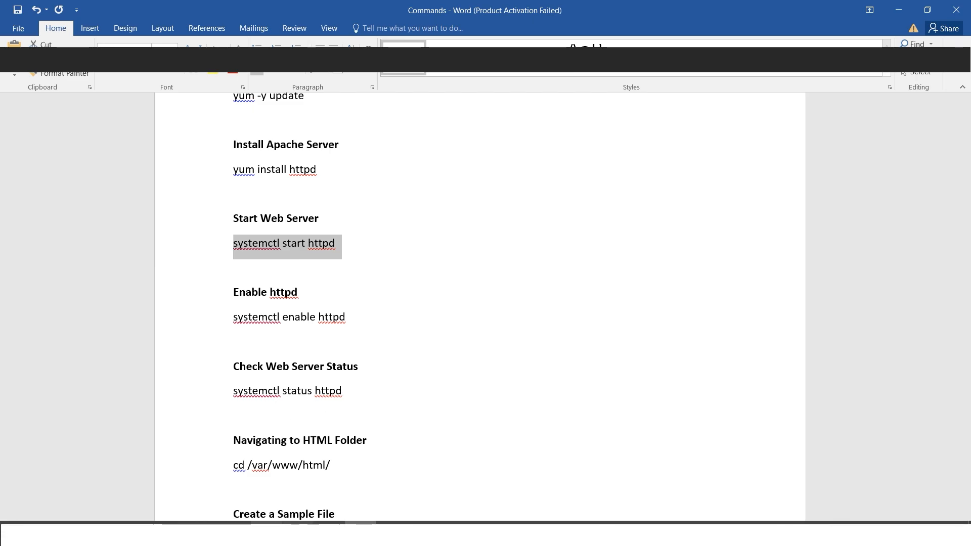
key(alt+Tab)
right_click(350, 332)
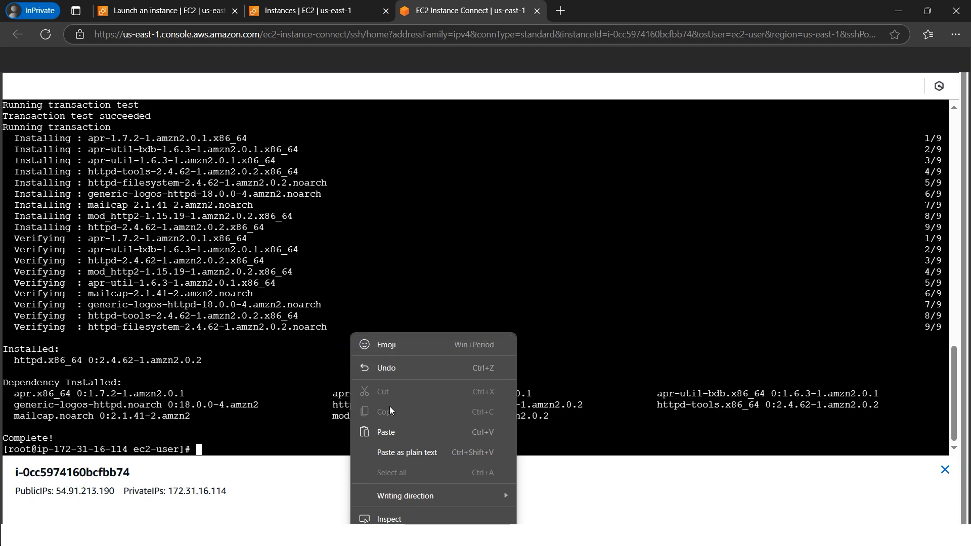
click(397, 433)
key(Return)
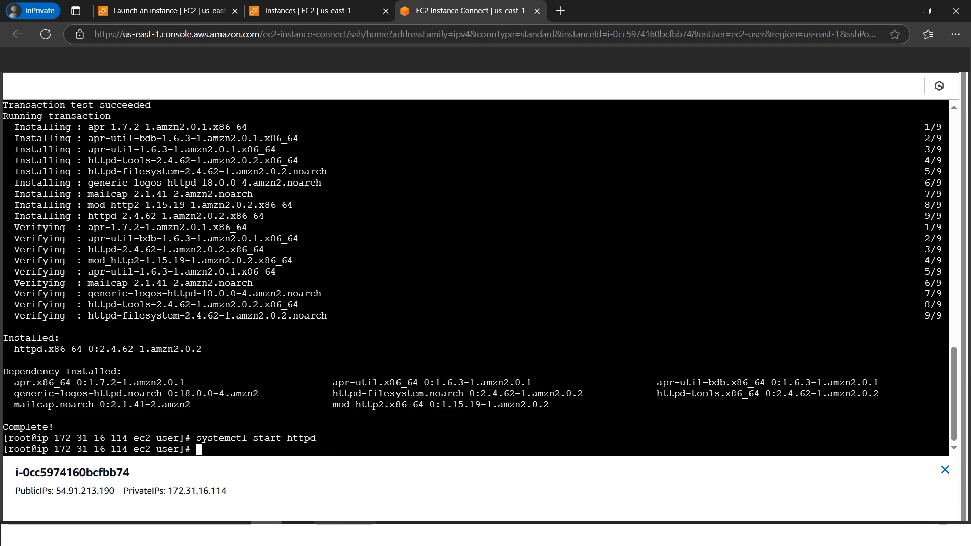
Enable Apache at boot by copying systemctl enable httpd from the Commands document and running it in the instance terminal
key(alt+Tab)
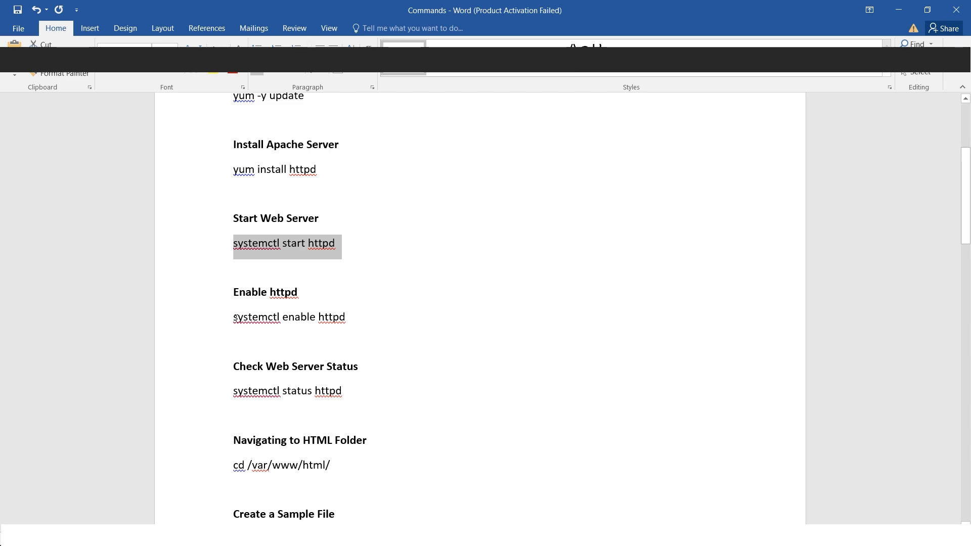
drag(235, 318, 348, 317)
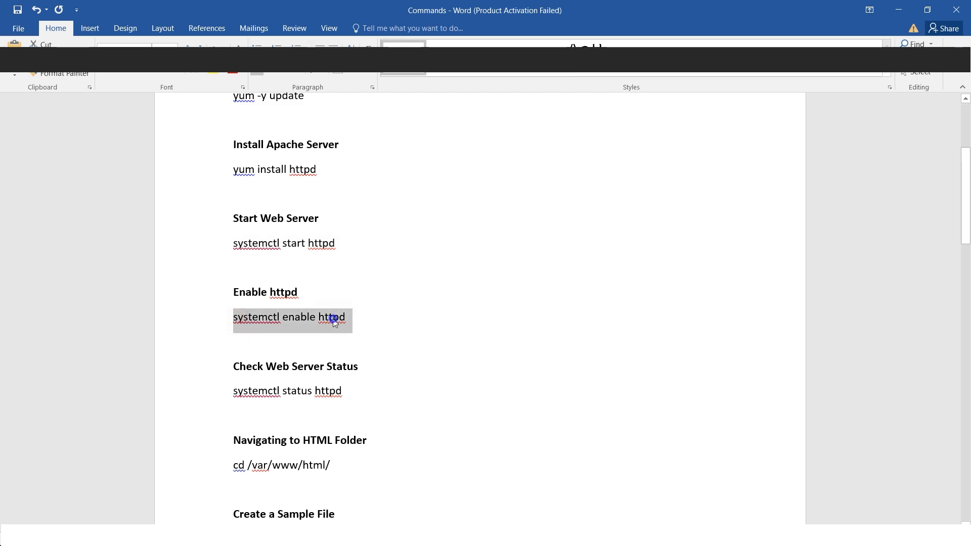
right_click(335, 320)
click(358, 341)
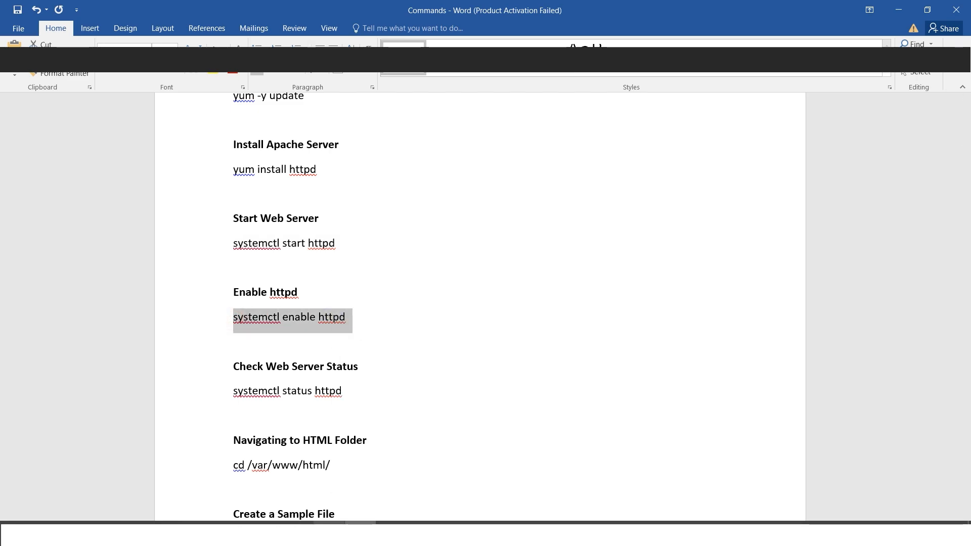
click(360, 534)
right_click(360, 360)
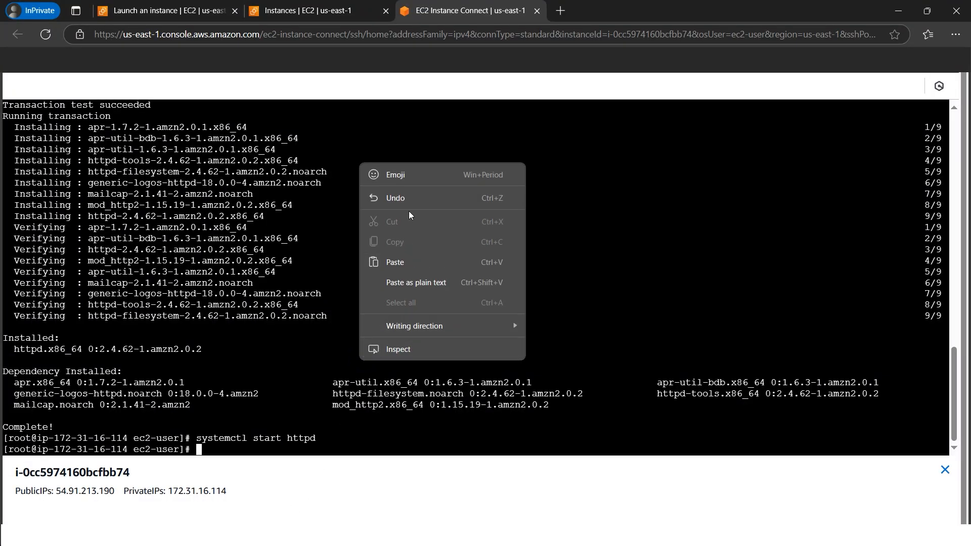
click(409, 262)
key(Return)
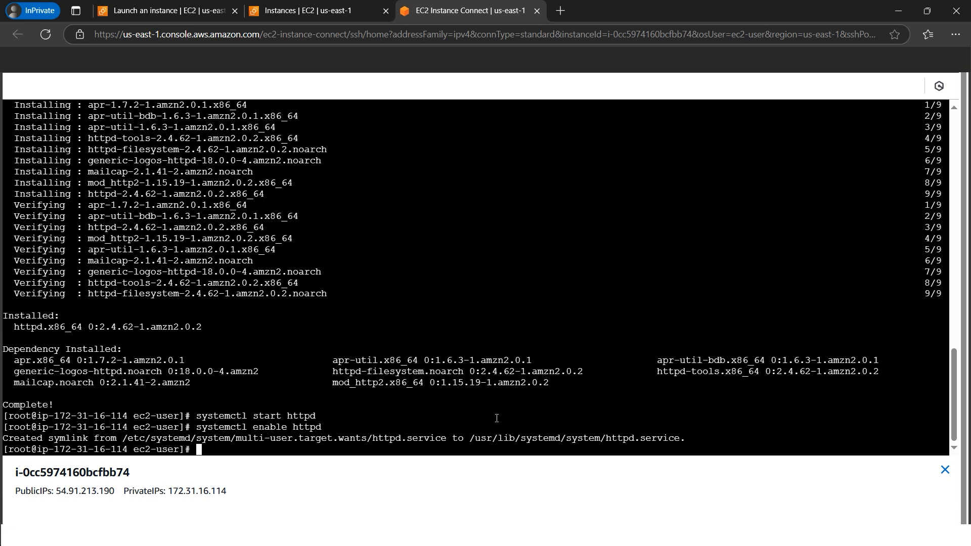
Check the Apache service status by copying systemctl status httpd from the Commands document in Word and running it in the instance terminal
key(alt+Tab)
scroll(241, 272, down, 2)
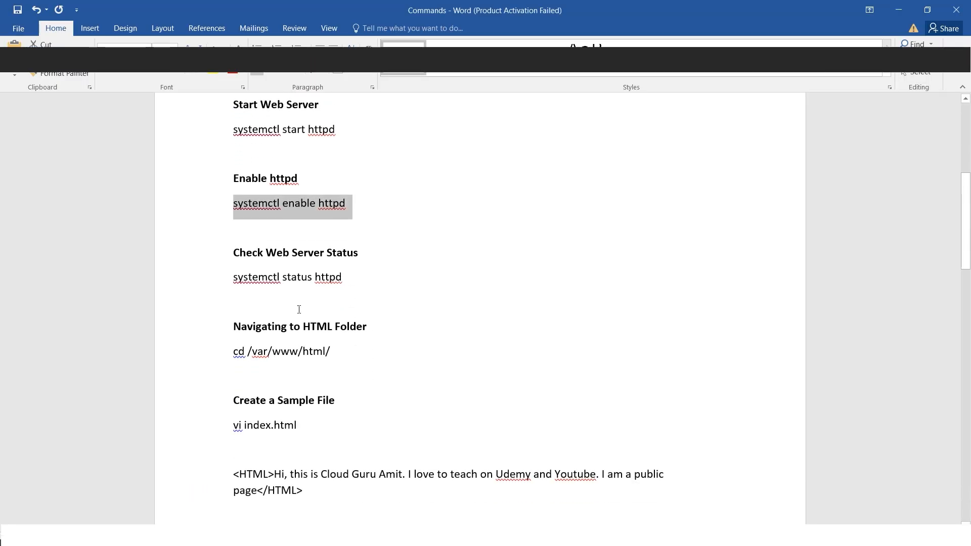
drag(233, 273, 347, 276)
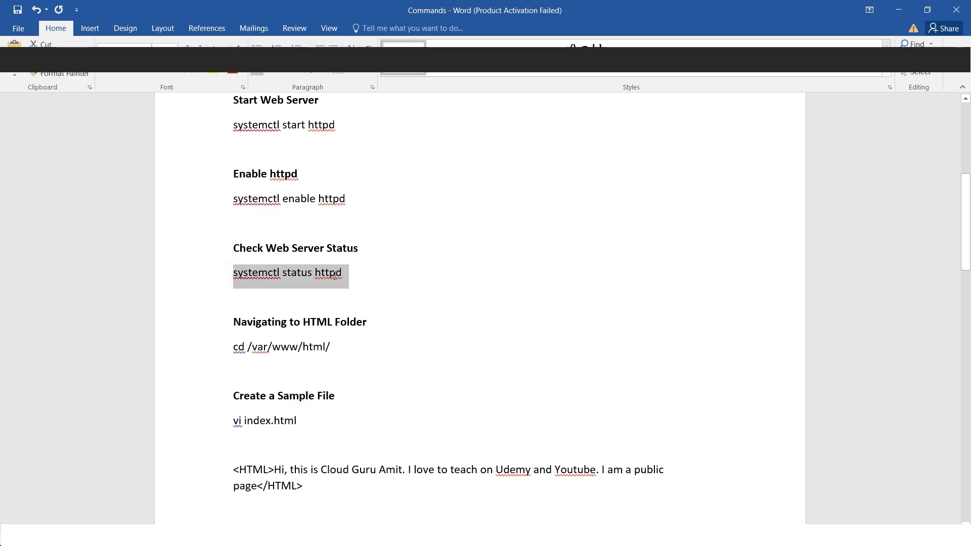
right_click(298, 276)
click(318, 296)
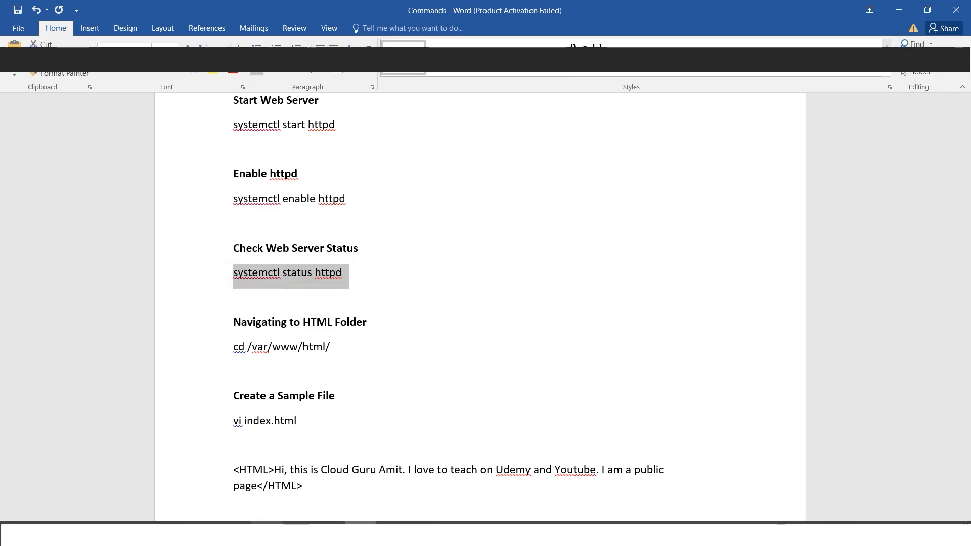
key(alt+Tab)
right_click(351, 299)
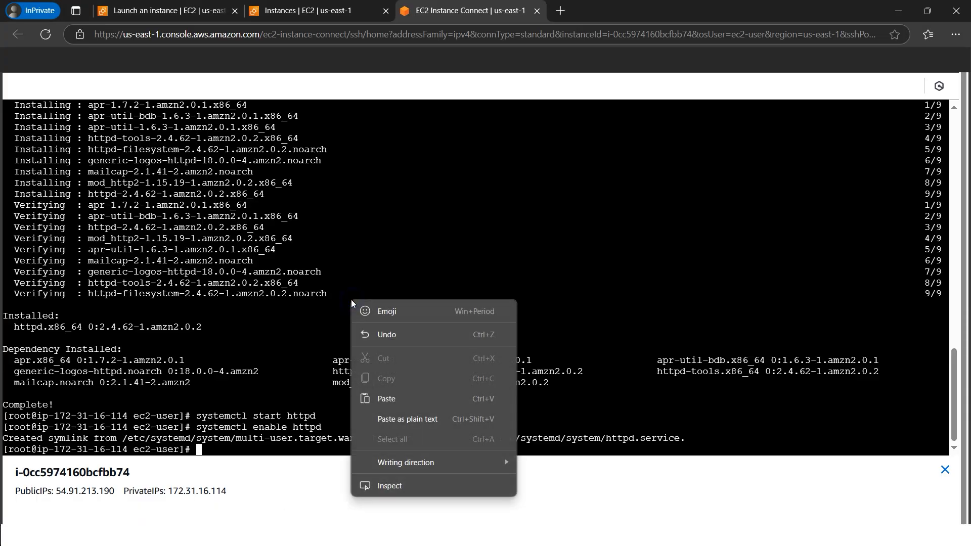
click(397, 394)
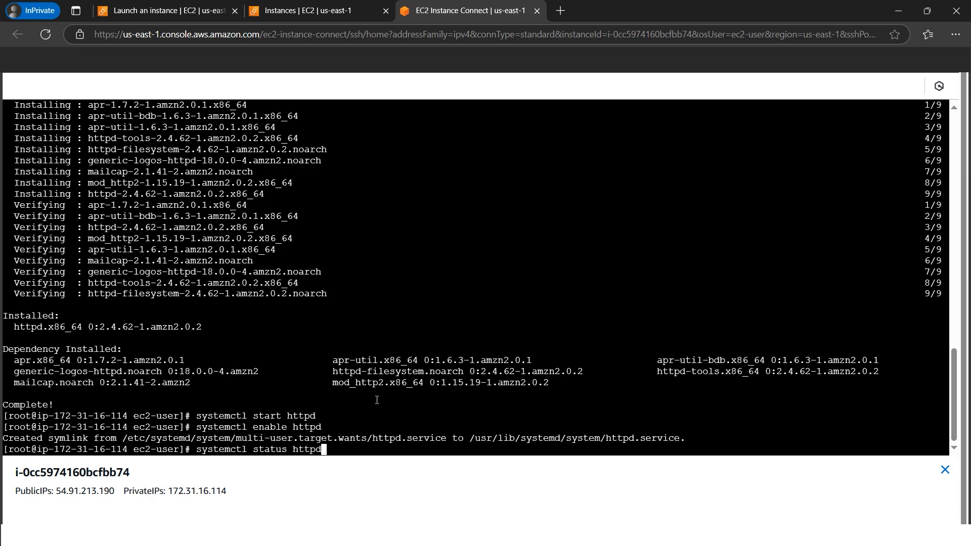
key(Return)
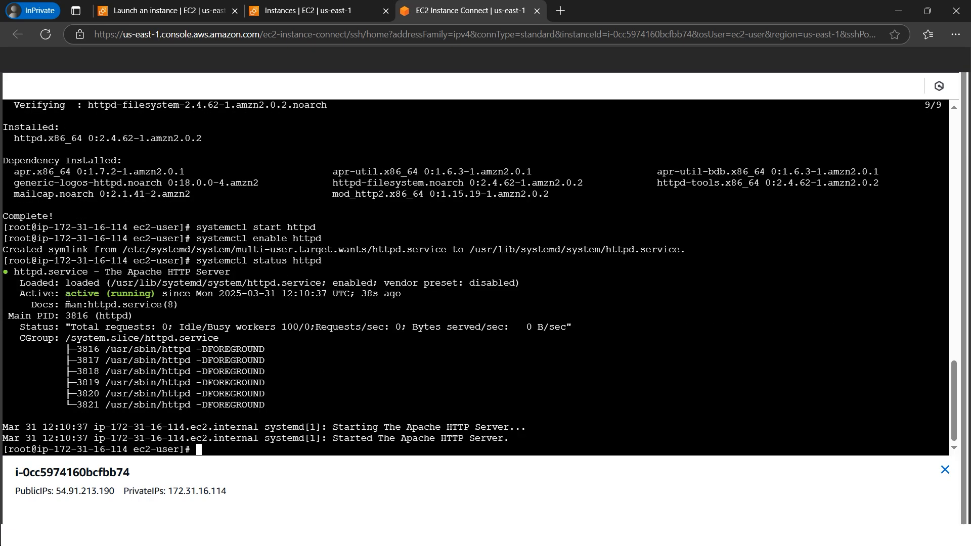
drag(65, 294, 152, 294)
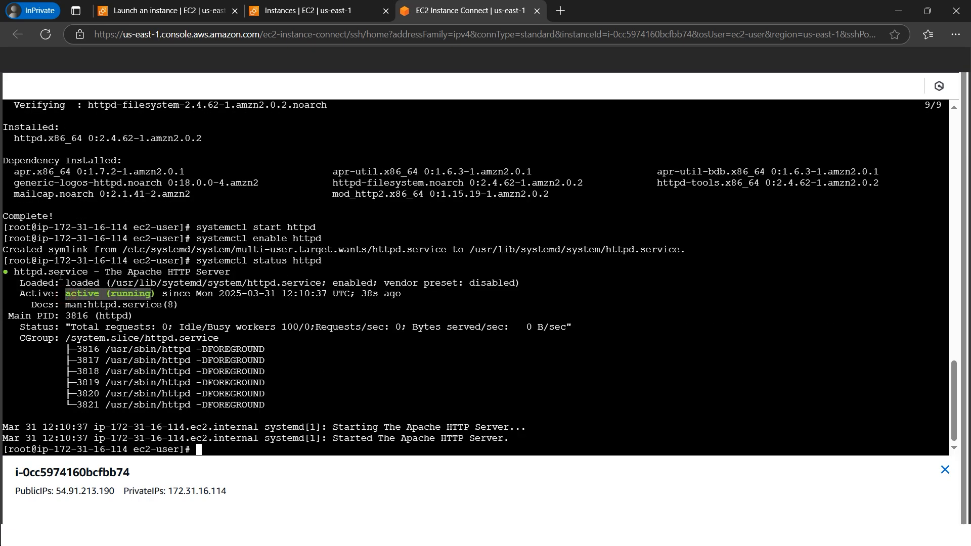
click(201, 339)
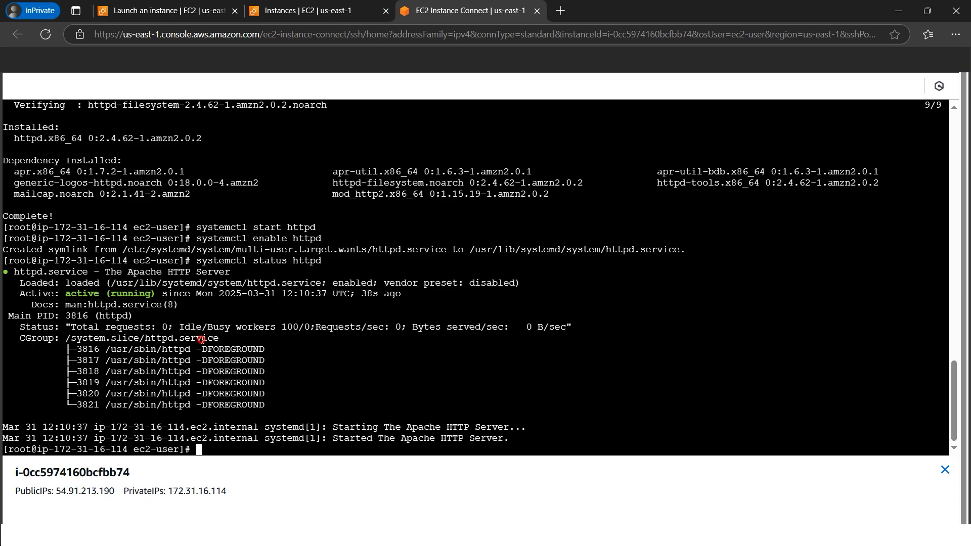
Copy cd /var/www/html/ from the Commands document and run it in the instance terminal to enter the HTML folder
click(362, 535)
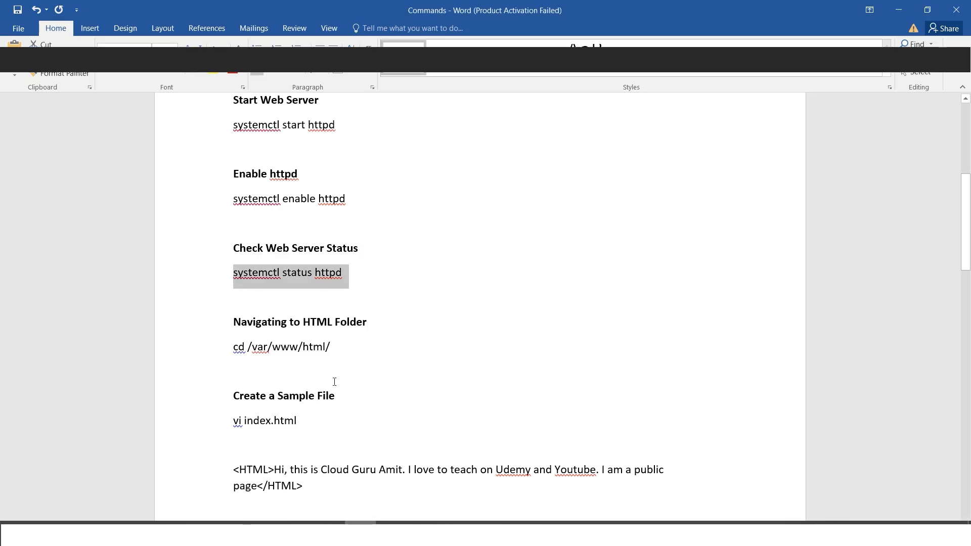
scroll(301, 327, down, 1)
scroll(302, 327, down, 1)
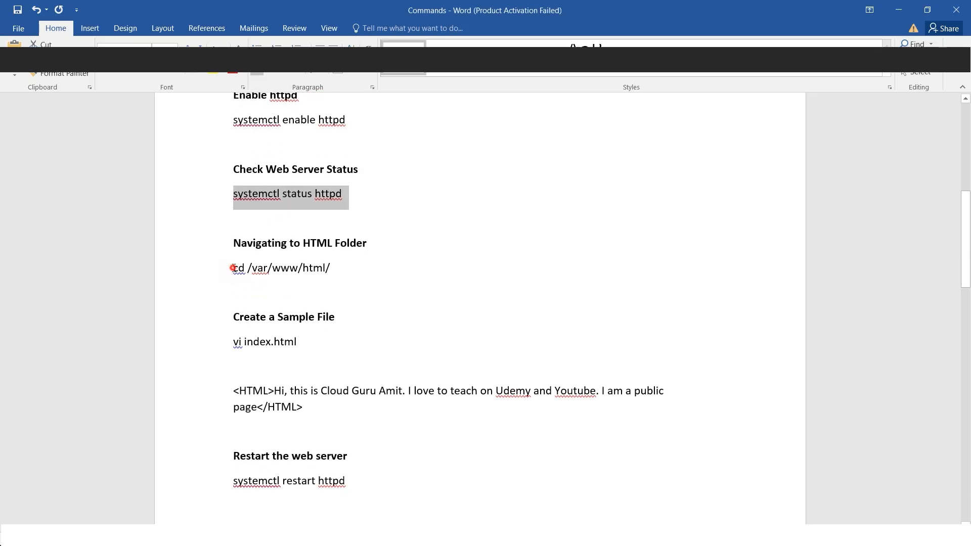
drag(233, 268, 331, 268)
right_click(310, 268)
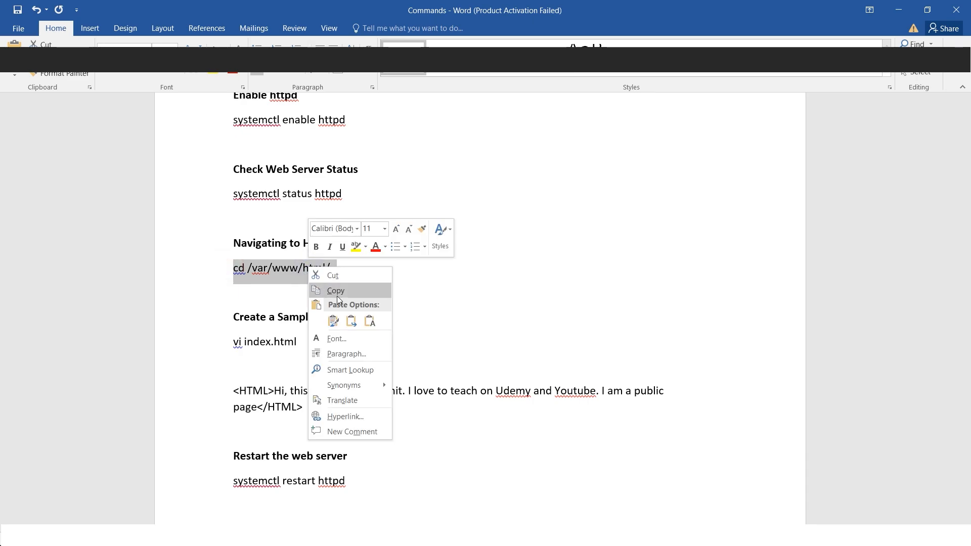
click(336, 288)
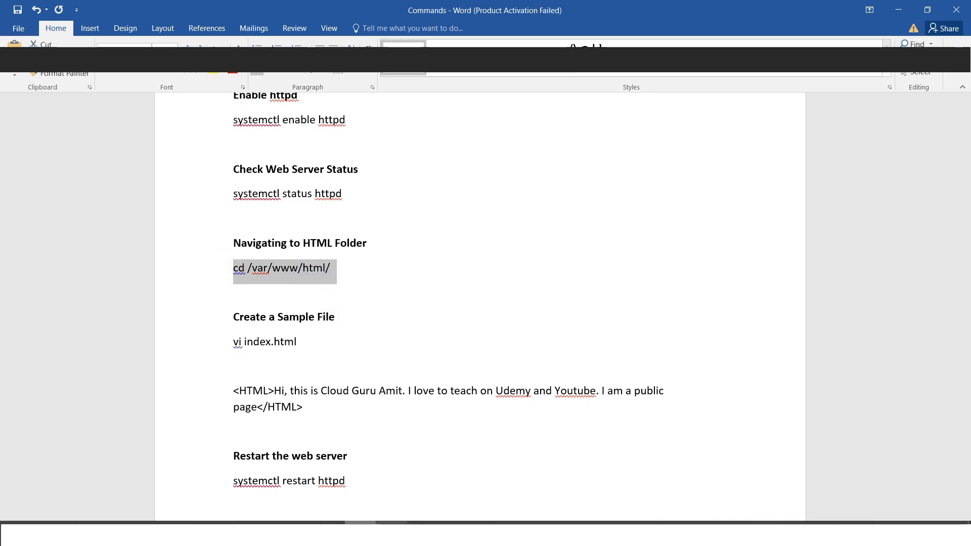
click(268, 535)
right_click(412, 368)
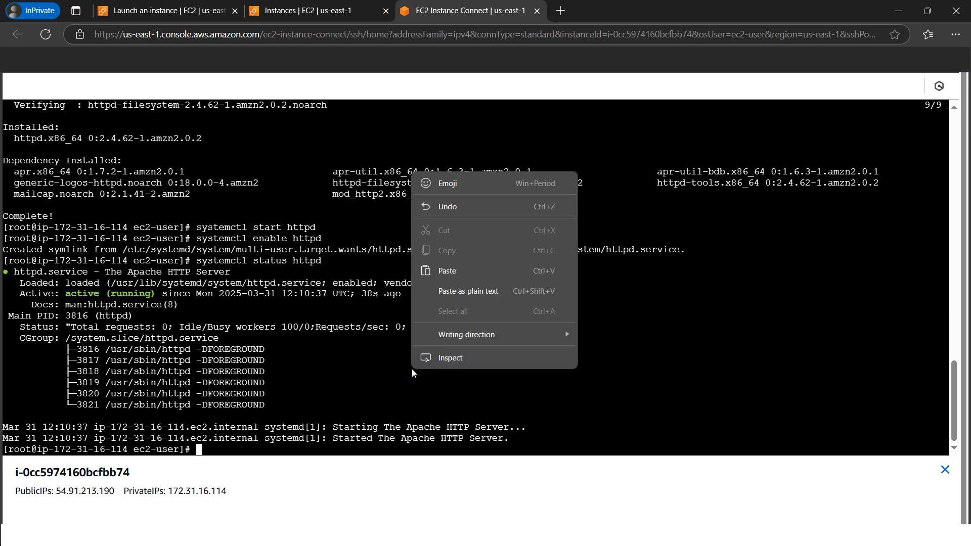
click(448, 272)
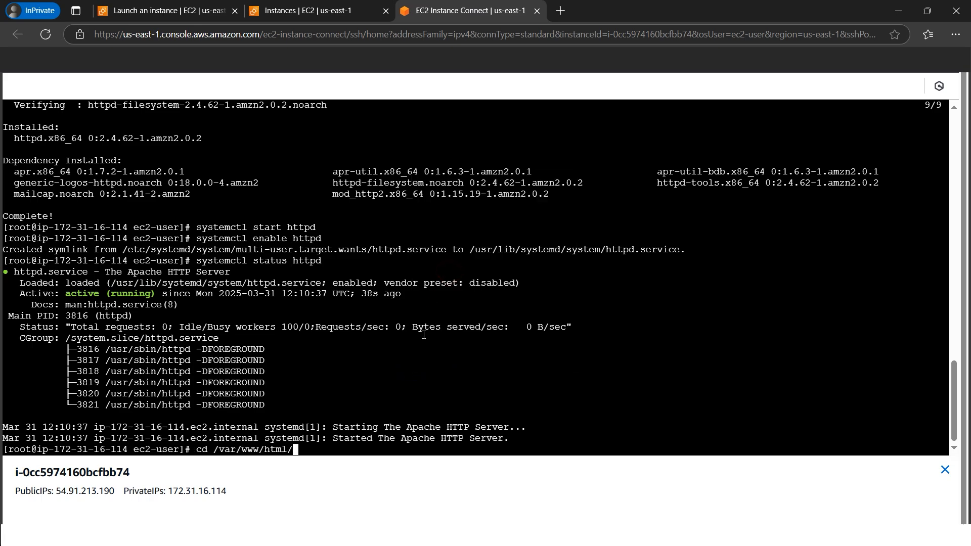
key(Return)
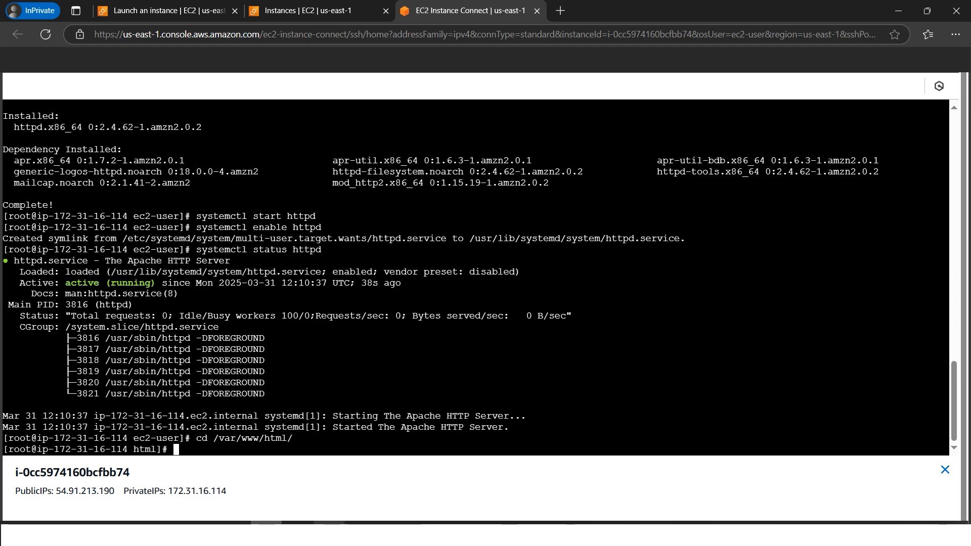
Create index.html in the vi editor by copying vi index.html from the Commands document and running it in the instance terminal
click(360, 535)
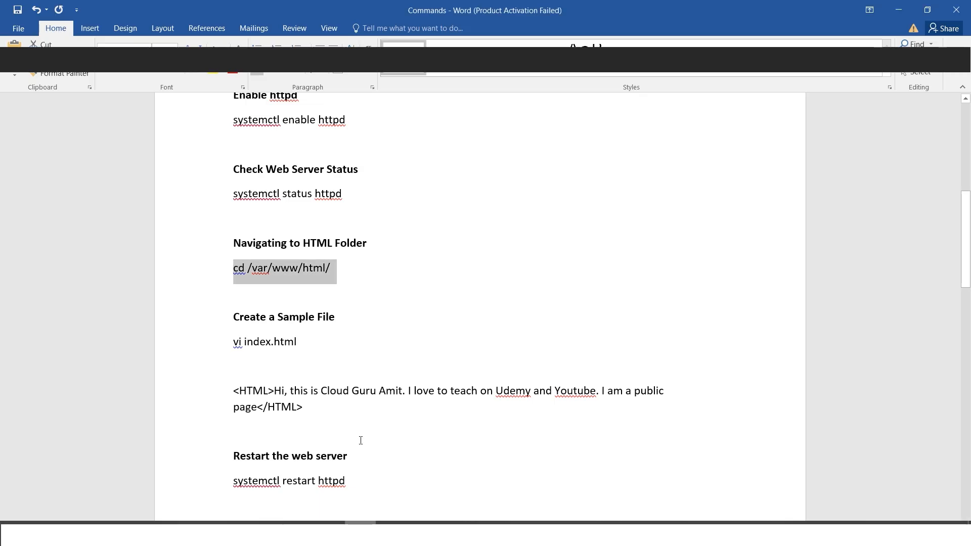
triple_click(233, 343)
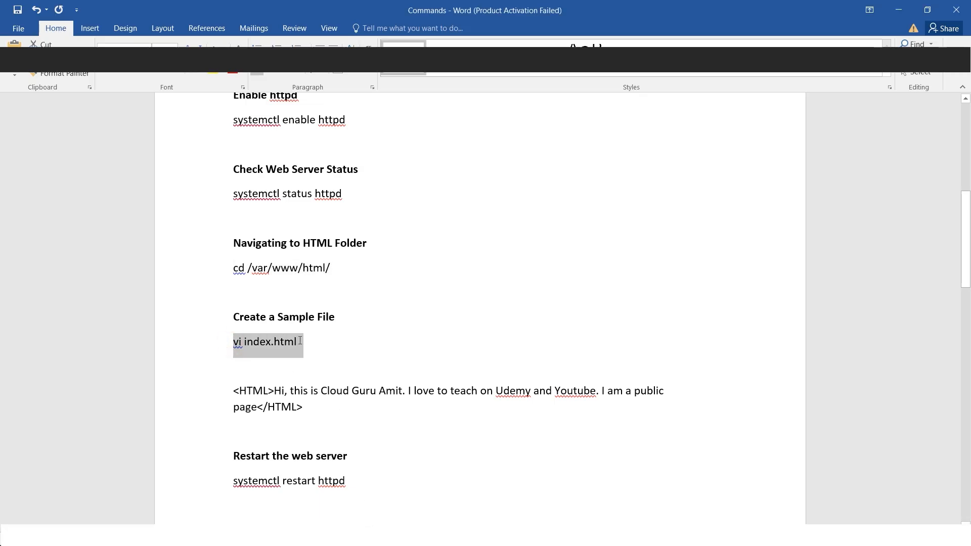
right_click(257, 351)
click(283, 375)
click(299, 534)
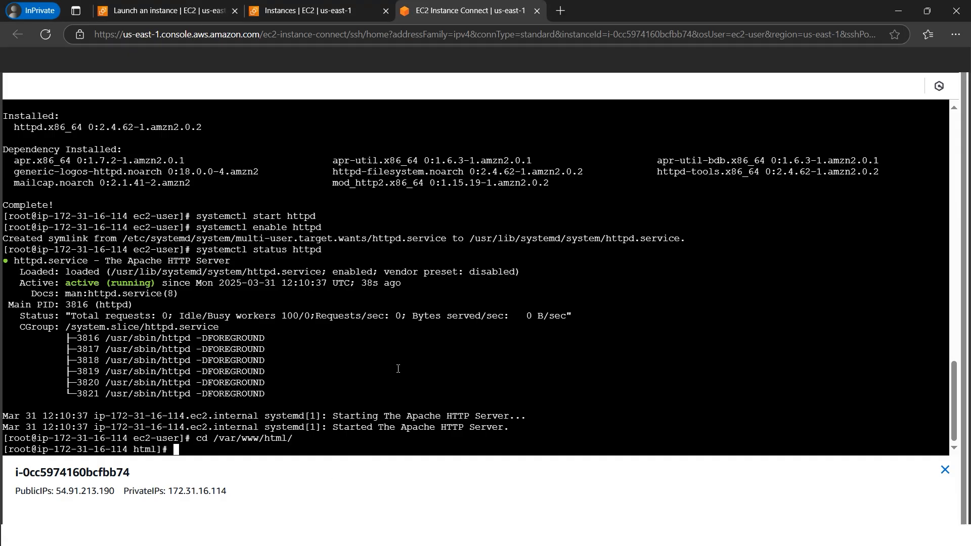
right_click(397, 368)
click(433, 268)
key(Return)
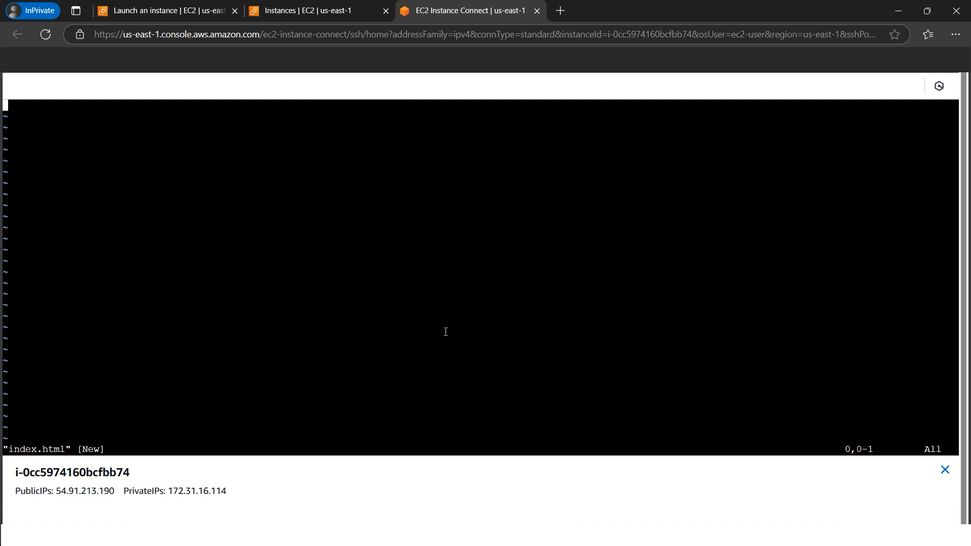
Switch vi to insert mode and paste the sample <HTML> greeting line from the Commands document into index.html
key(i)
click(375, 535)
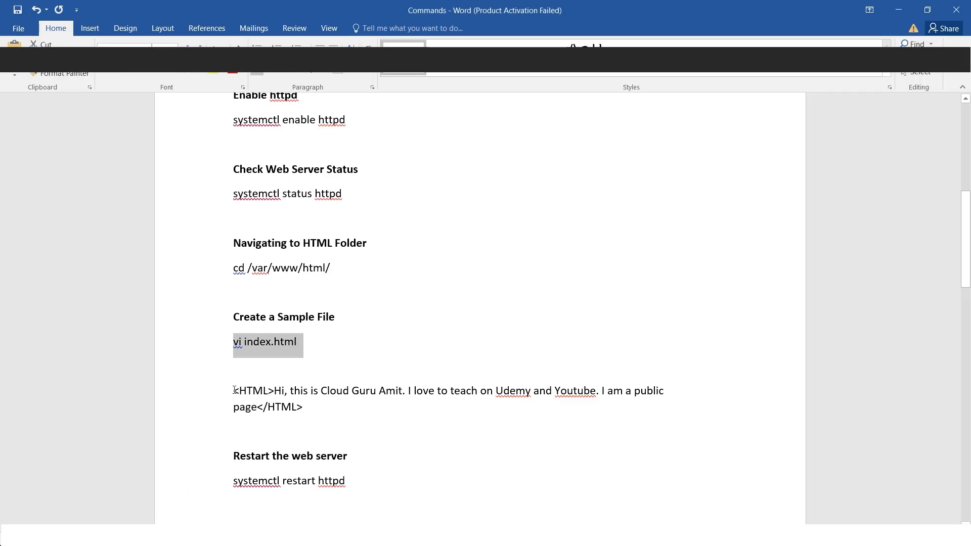
drag(234, 391, 305, 406)
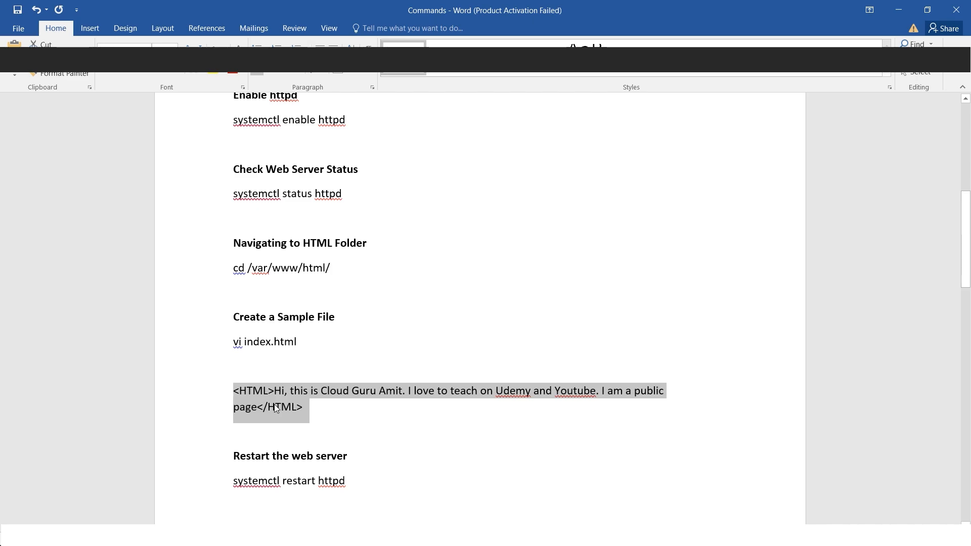
right_click(295, 387)
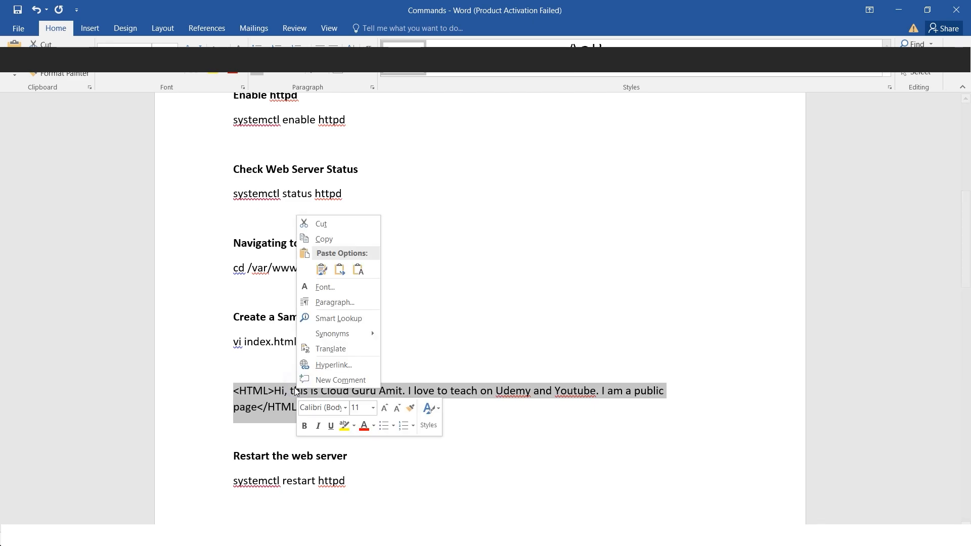
click(331, 241)
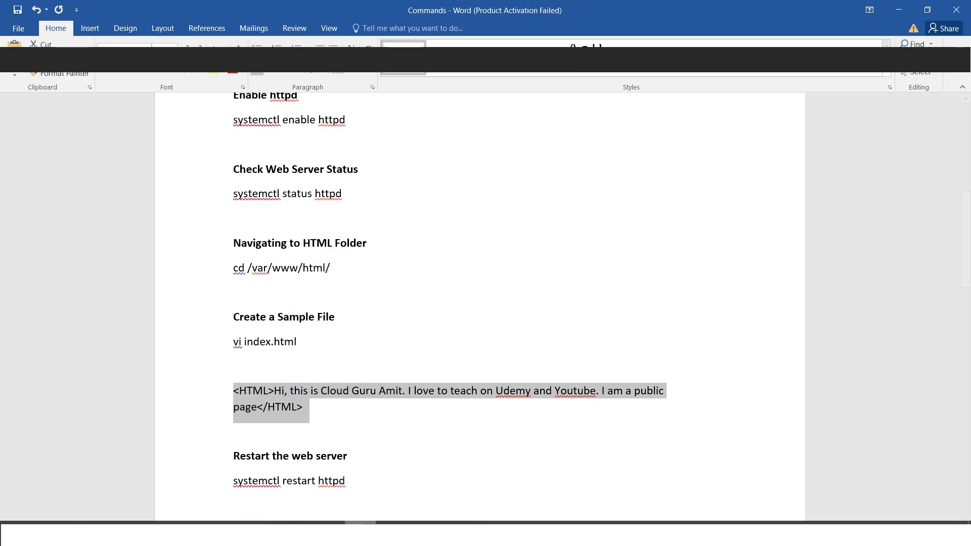
key(alt+Tab)
right_click(273, 253)
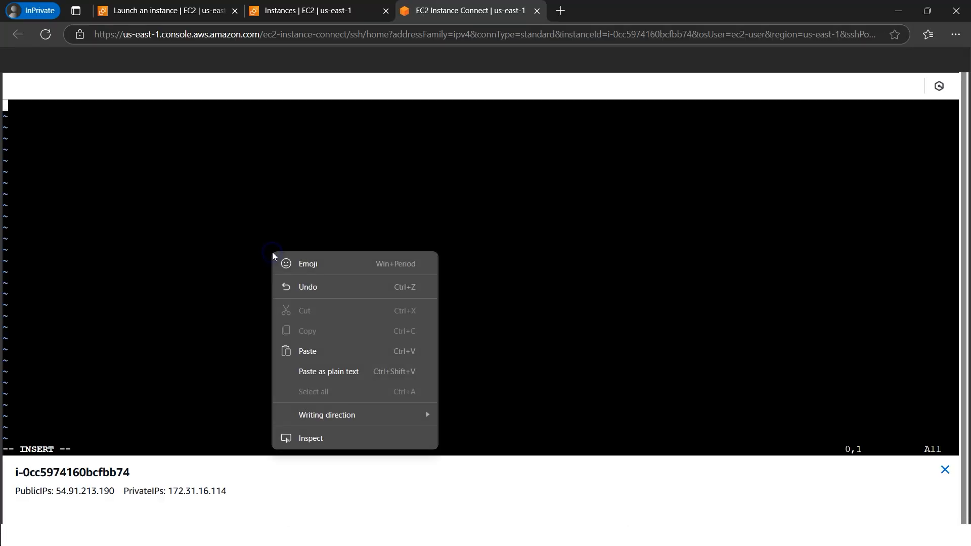
click(318, 343)
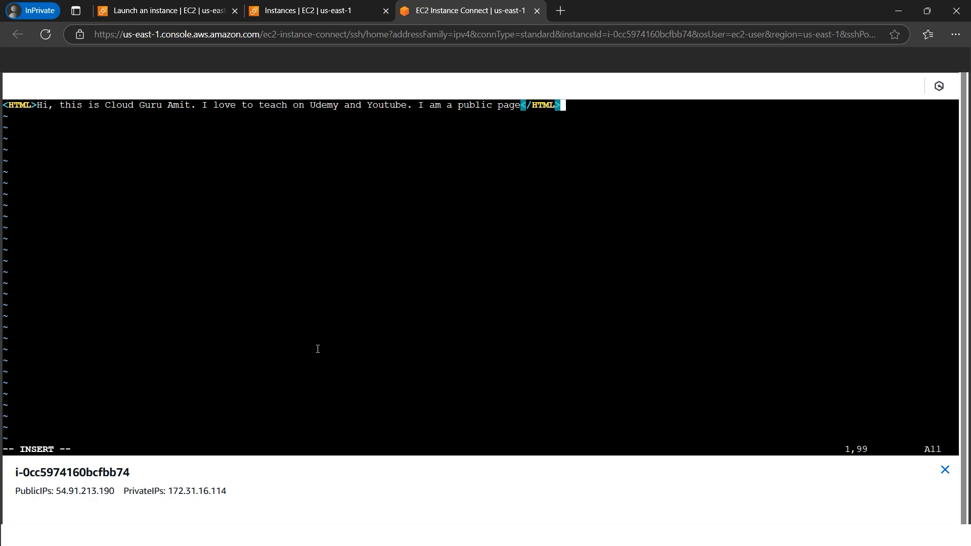
Save and quit index.html with :wq, and display the file's contents with cat index.html
key(Escape)
text(:wq)
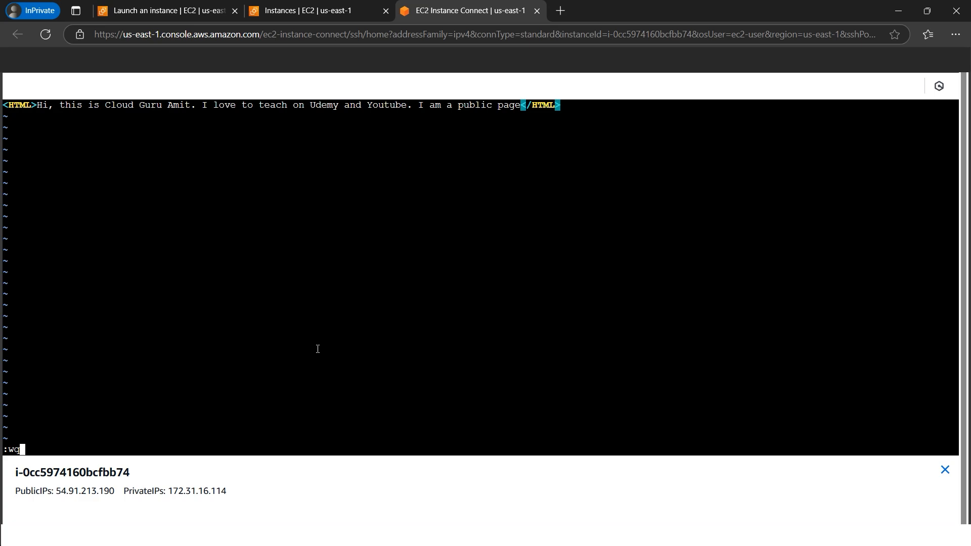
key(Return)
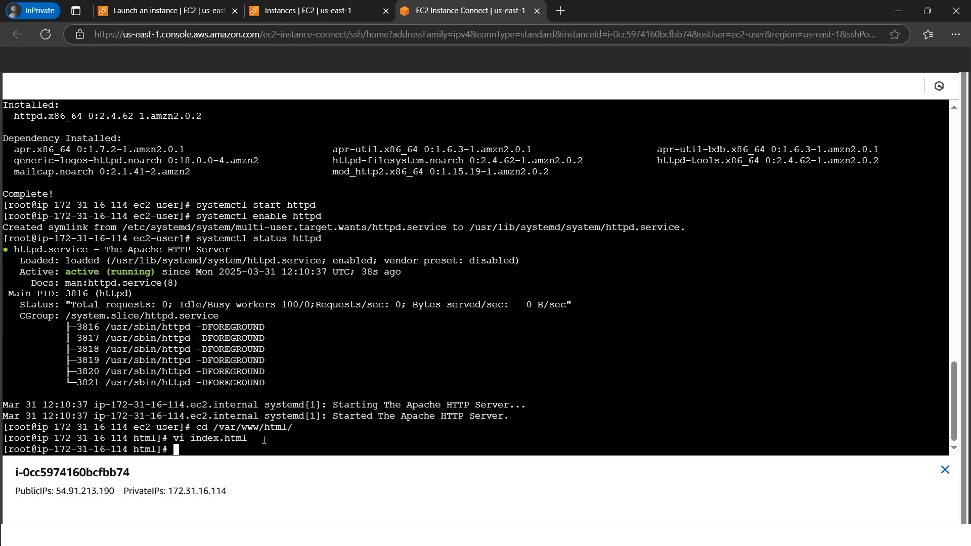
text(cat index.html)
key(Return)
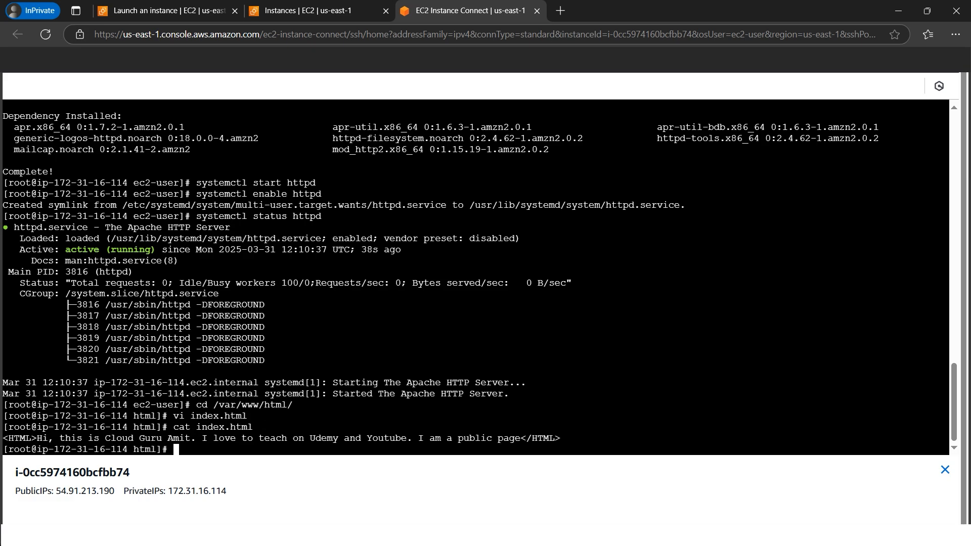
Restart the Apache web server by copying systemctl restart httpd from the Commands document and running it in the instance terminal
key(alt+Tab)
scroll(392, 373, down, 2)
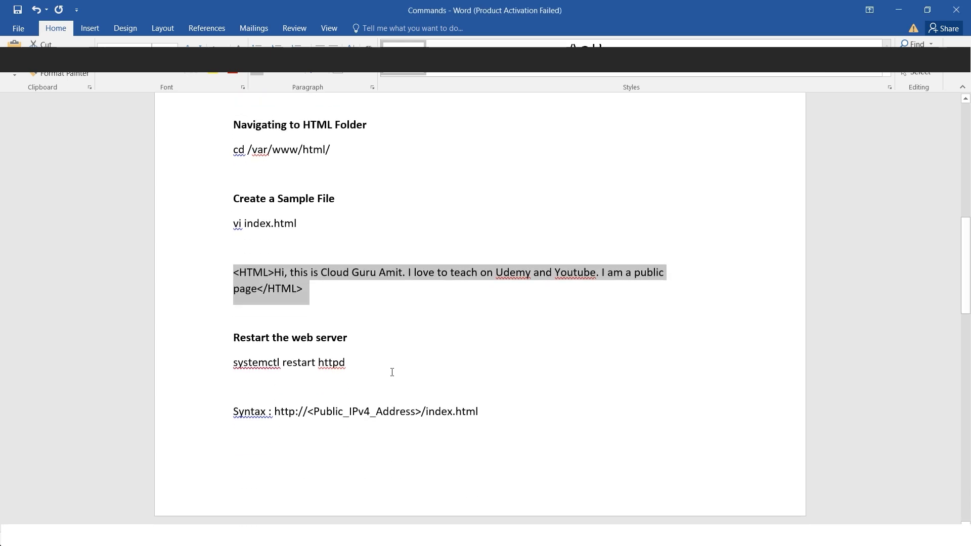
drag(233, 363, 339, 363)
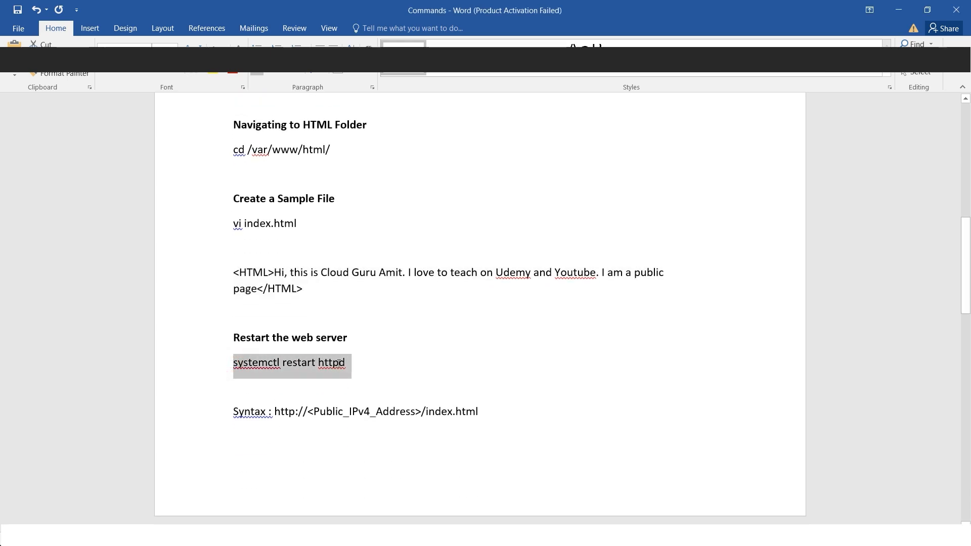
right_click(302, 363)
click(334, 383)
key(alt+Tab)
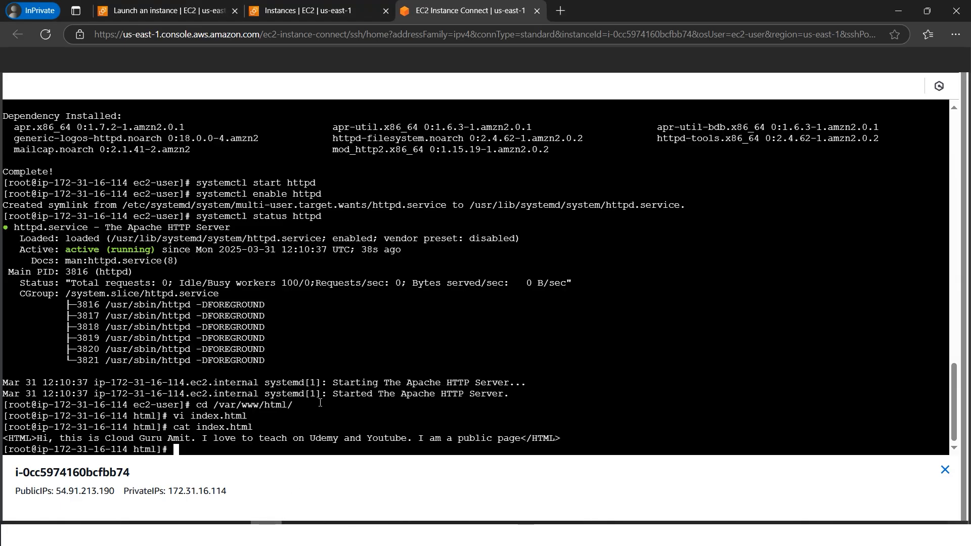
right_click(398, 346)
click(437, 442)
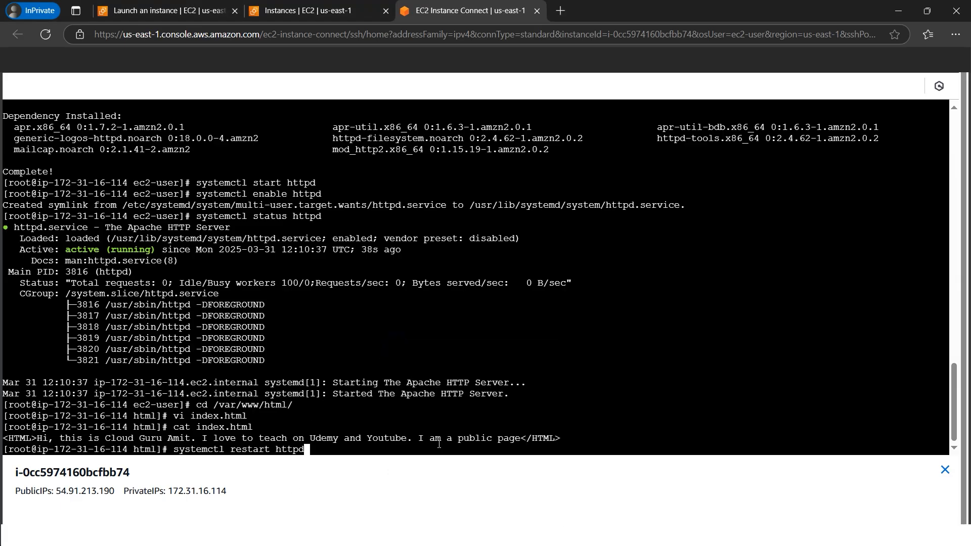
key(Return)
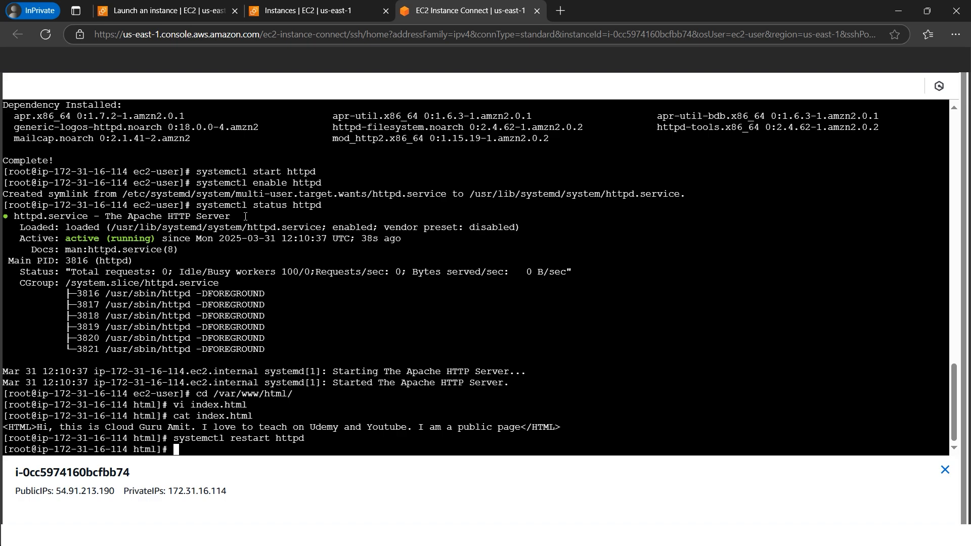
Recall systemctl status httpd from the terminal's command history and run it again to check the restarted web server
key(Up)
key(Up)
key(Up)
key(Up)
key(Up)
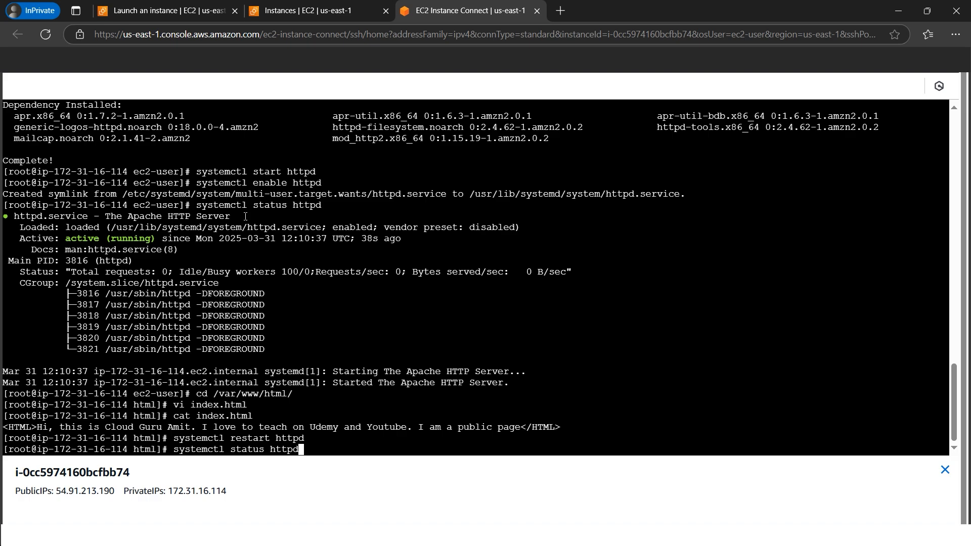
key(Return)
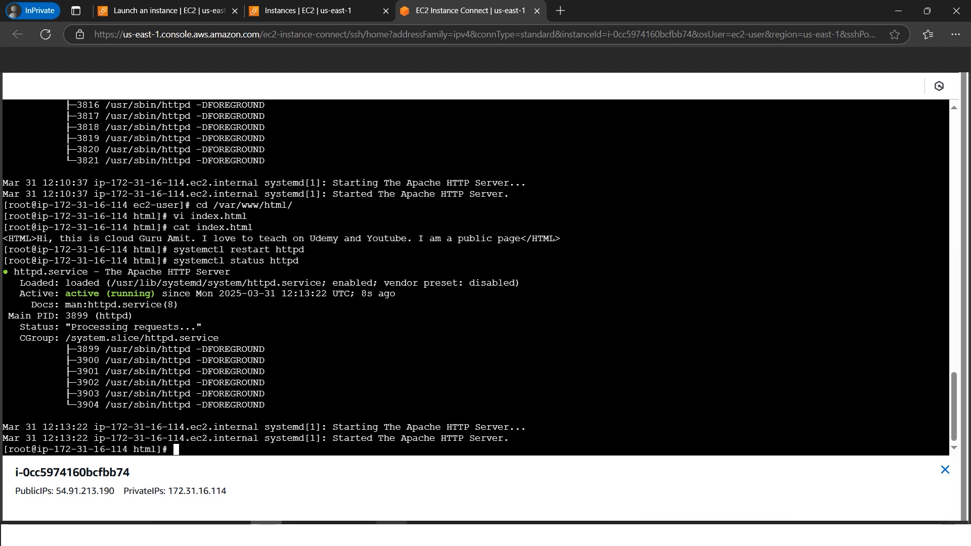
click(384, 529)
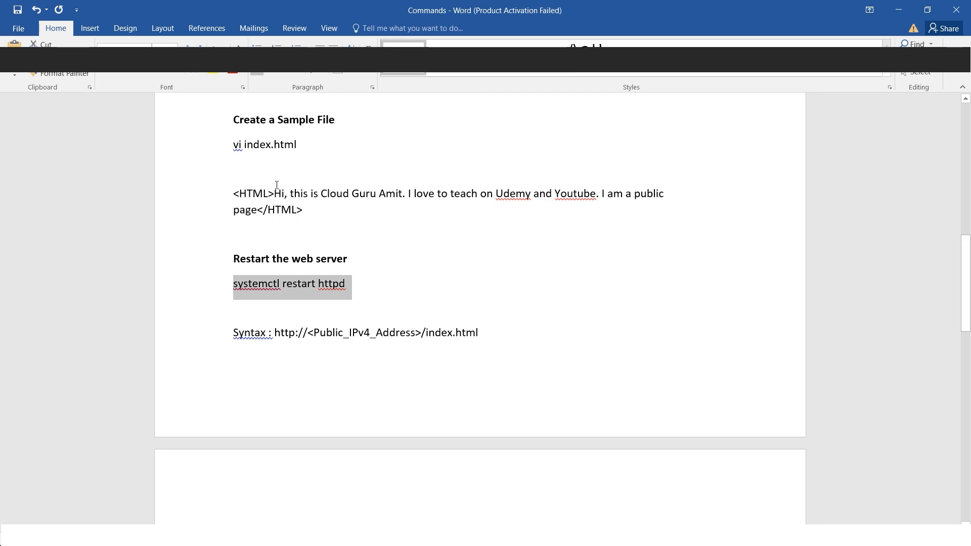
drag(274, 194, 600, 194)
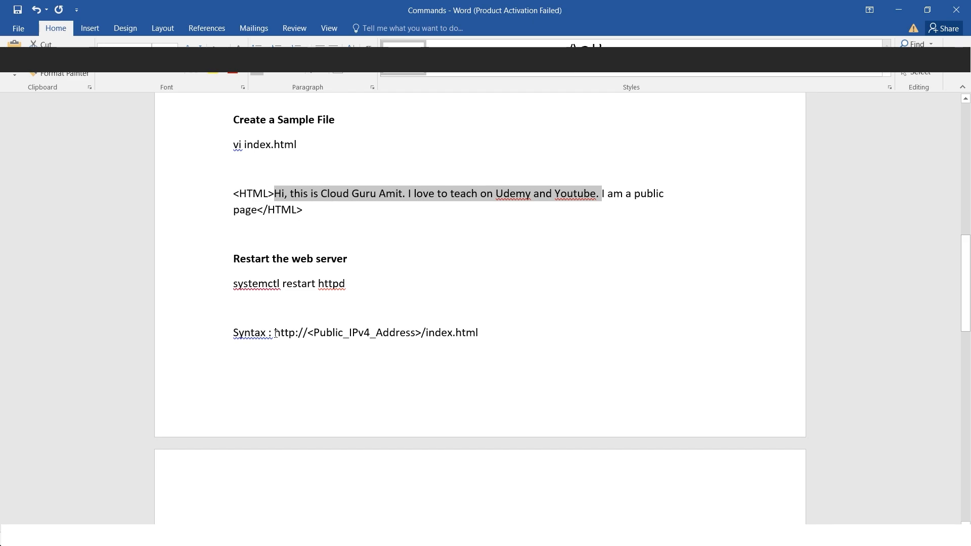
drag(274, 334, 491, 334)
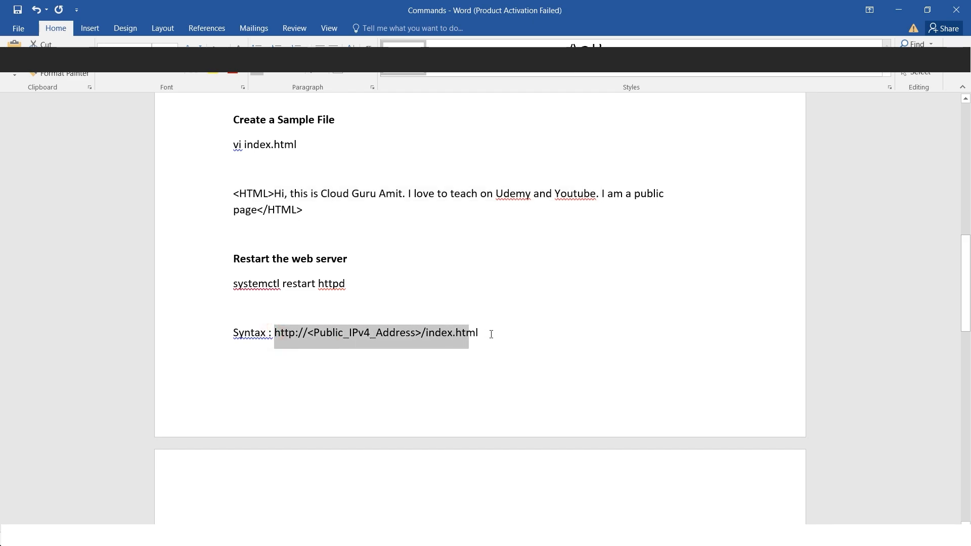
right_click(436, 335)
click(460, 359)
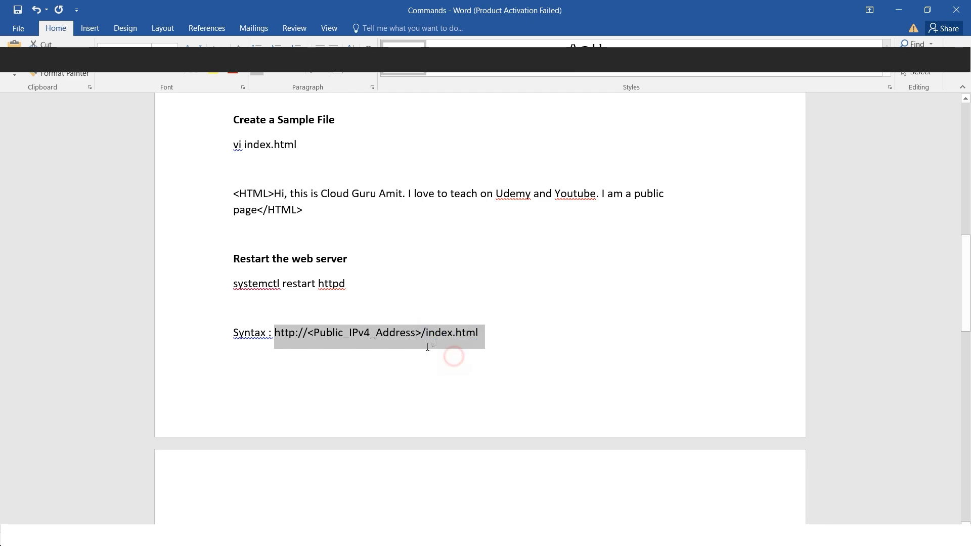
key(alt+Tab)
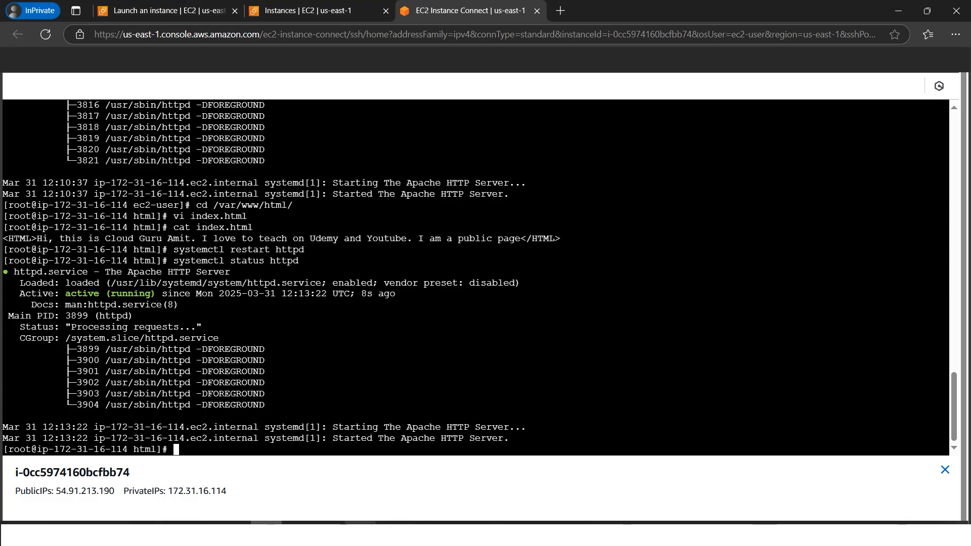
click(560, 10)
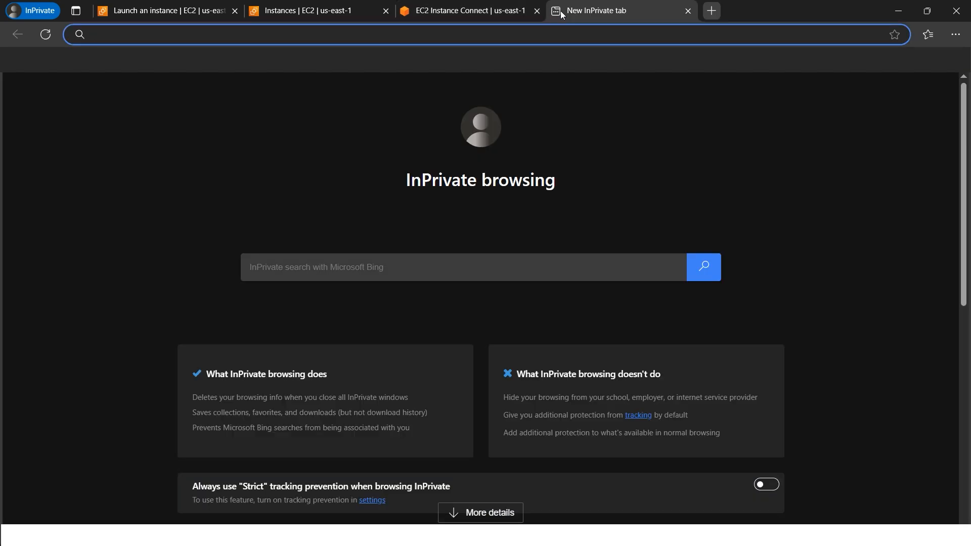
key(ctrl+v)
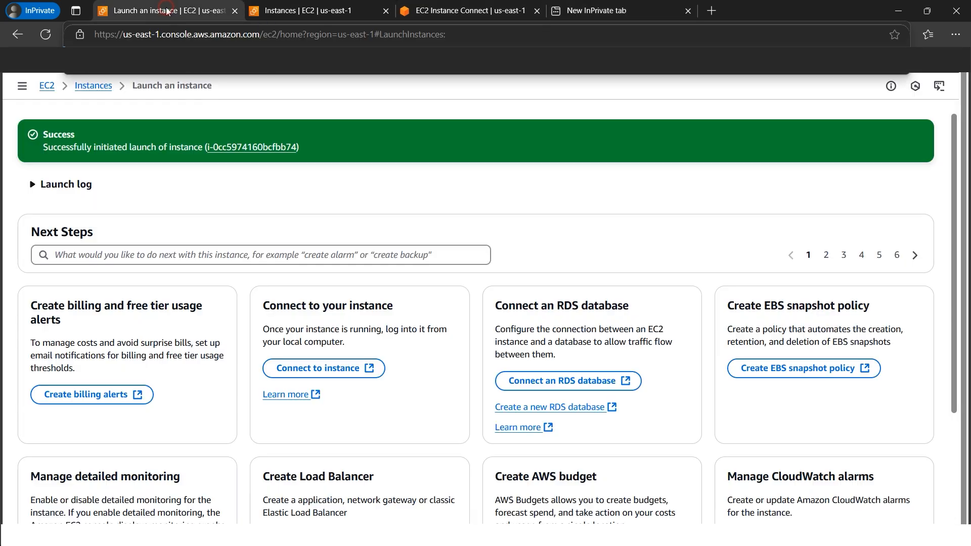
Replace the <Public_IPv4_Address> placeholder in the URL with the instance's public IPv4 address 54.91.213.190 and load the page over the insecure connection
click(167, 11)
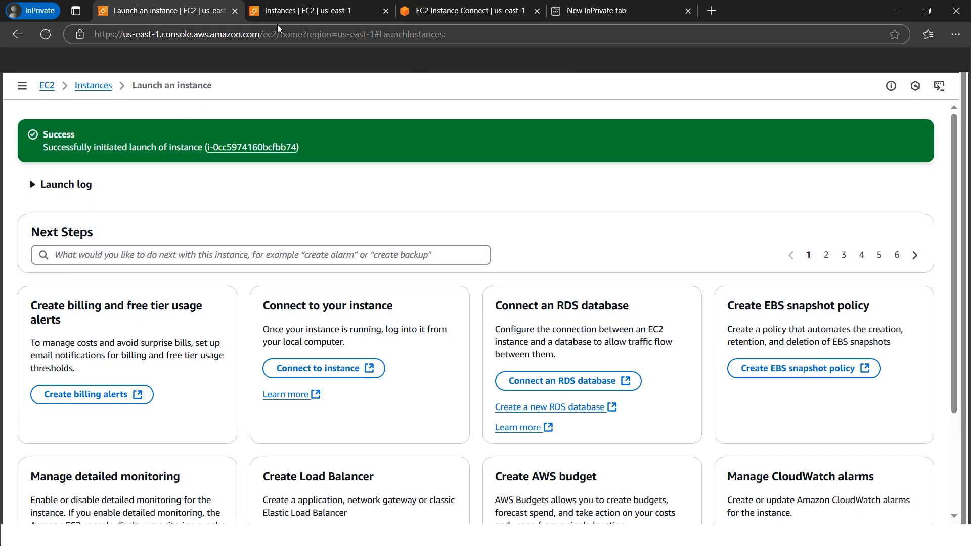
click(290, 11)
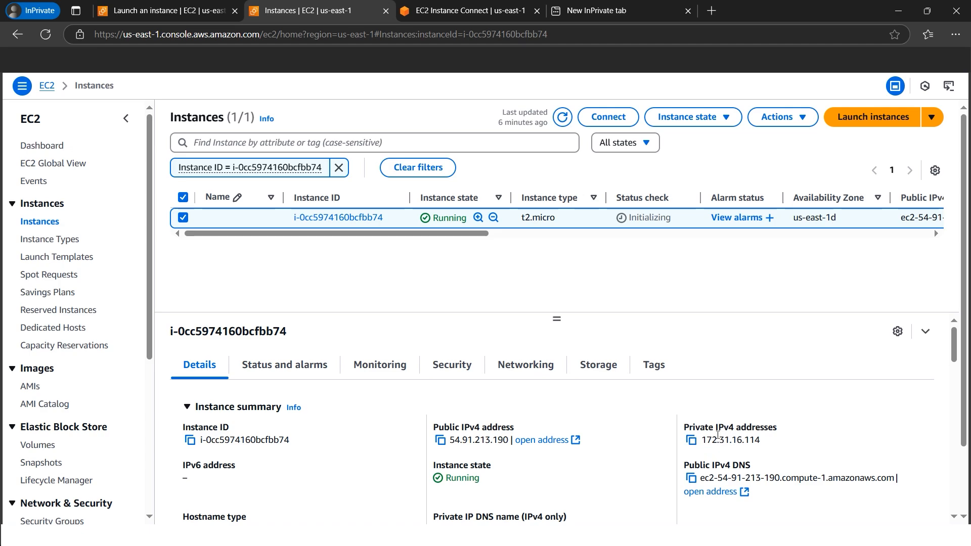
click(440, 444)
click(586, 13)
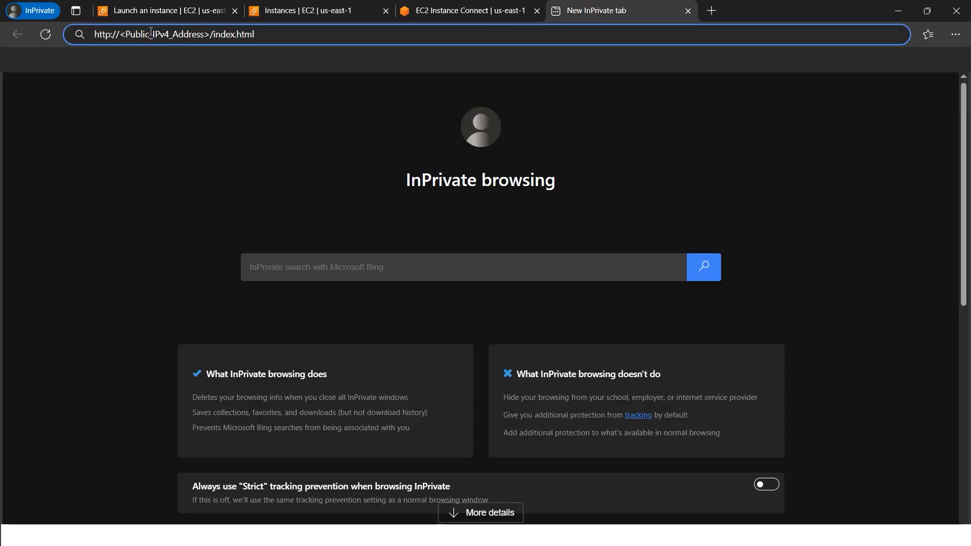
drag(120, 34, 210, 39)
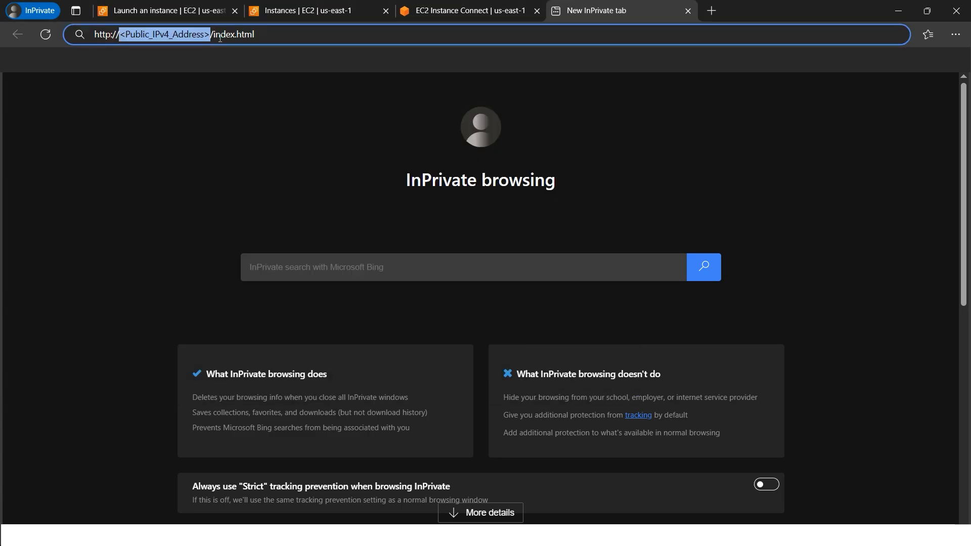
key(ctrl+v)
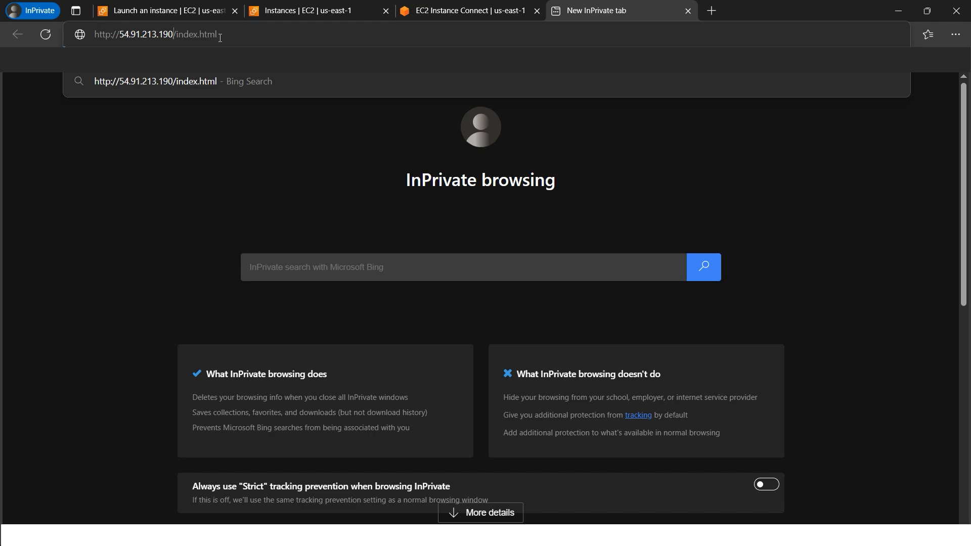
key(Return)
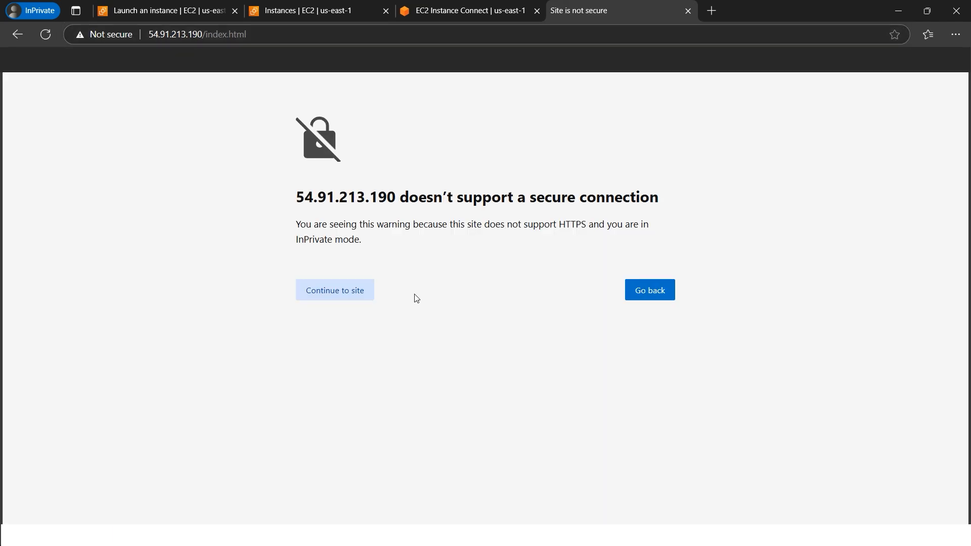
click(350, 297)
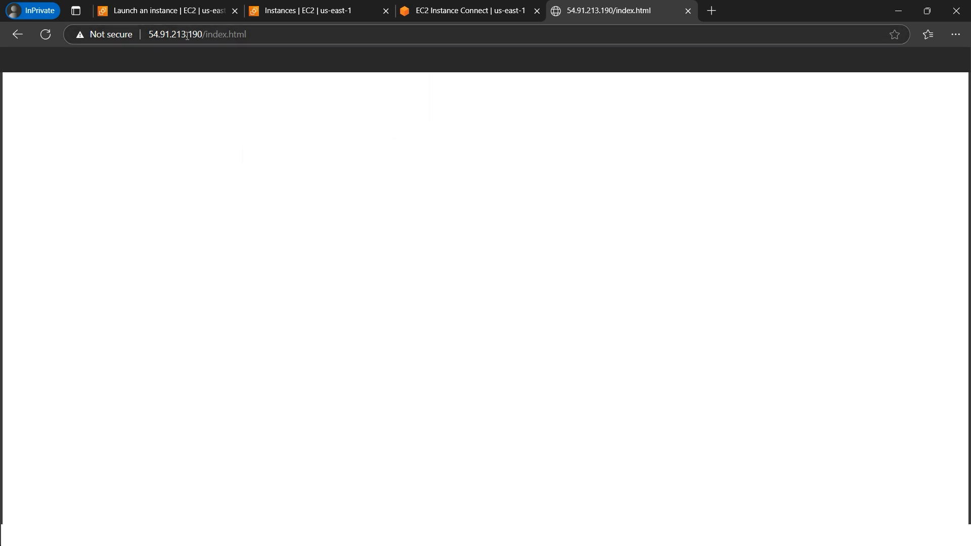
Examine the IP address and file name in the page's URL, and review the Apache setup output in the instance terminal
drag(150, 34, 207, 35)
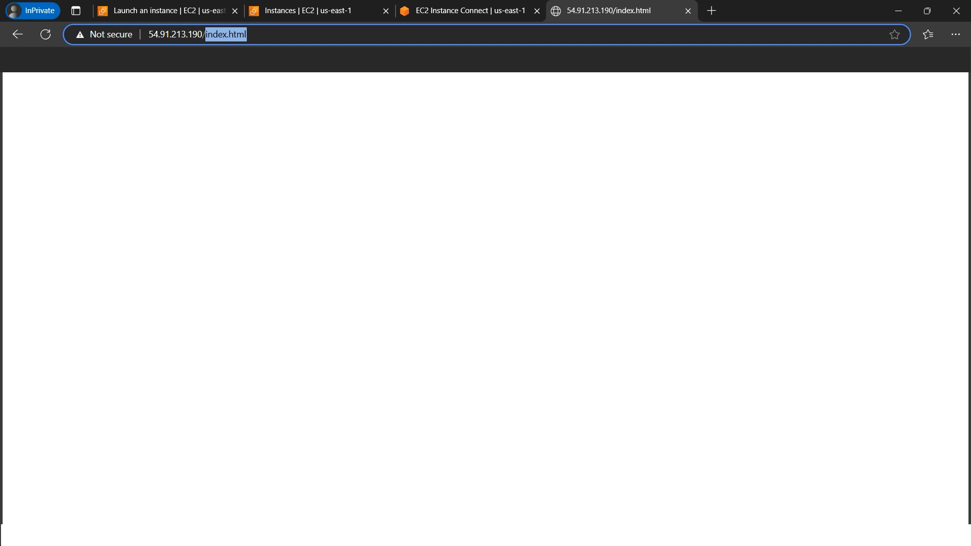
click(257, 94)
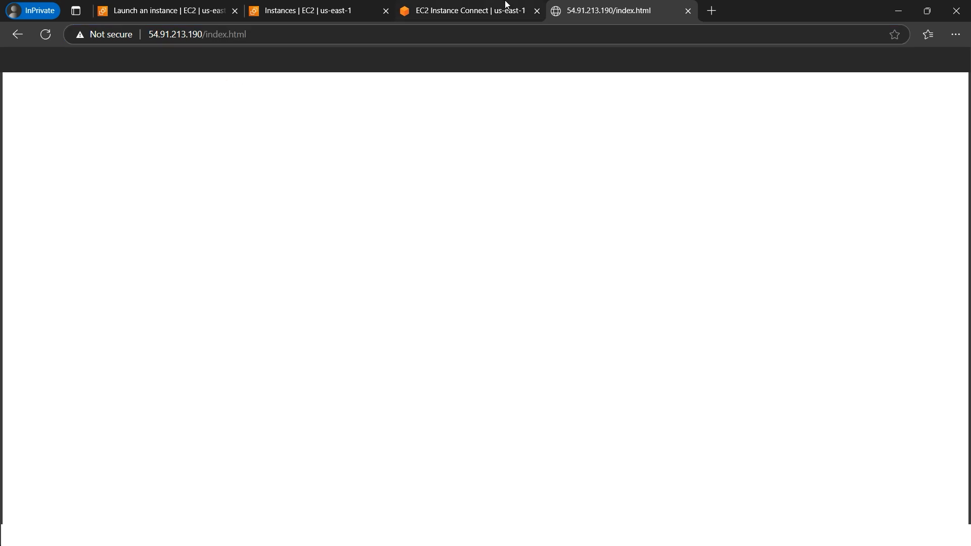
click(444, 11)
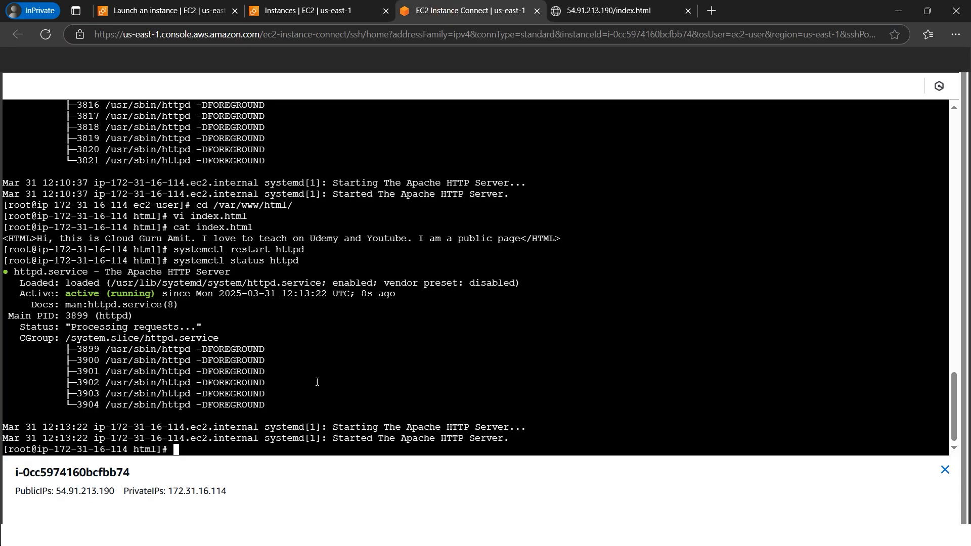
scroll(325, 369, up, 10)
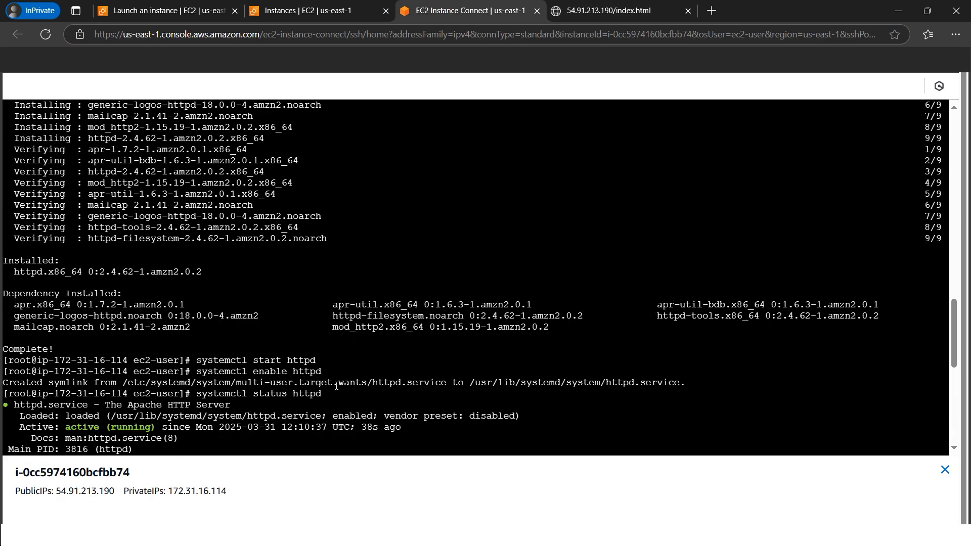
scroll(336, 386, up, 7)
scroll(337, 385, down, 17)
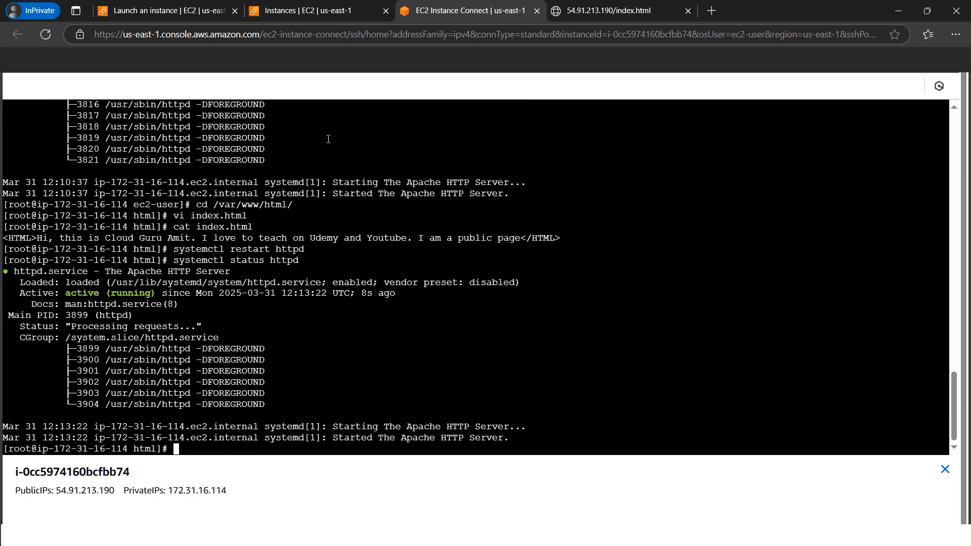
Copy the instance's public IPv4 address and record it in Notepad as "public ip current - 54.91.213.190"
click(288, 15)
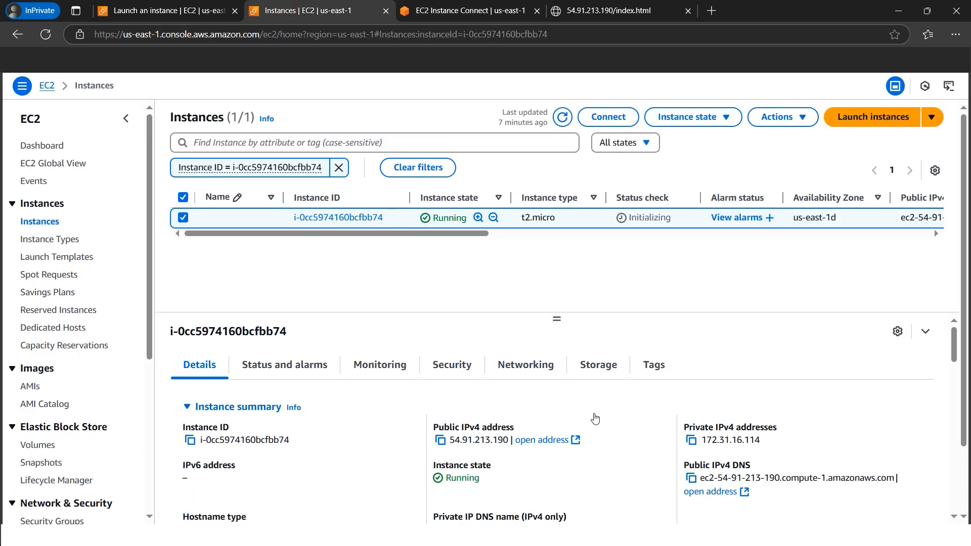
click(440, 440)
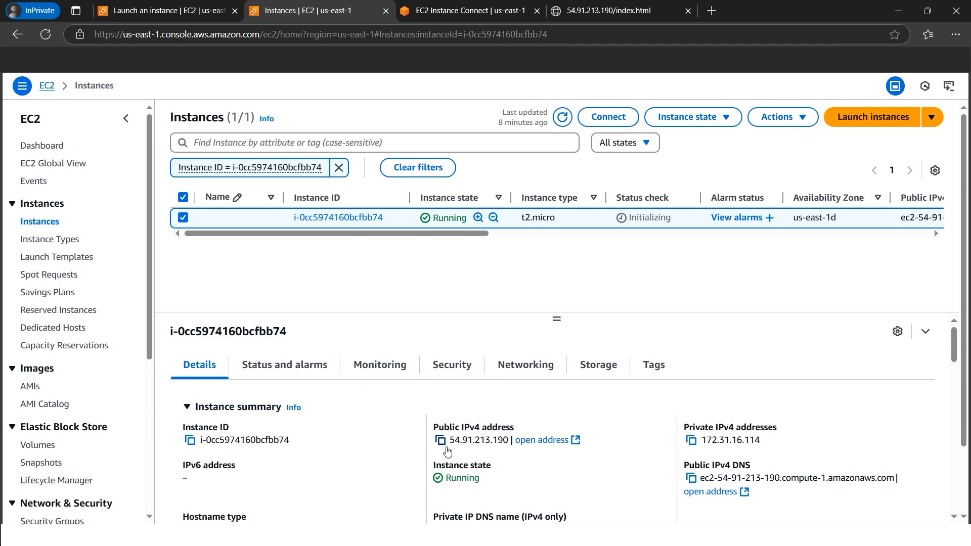
click(422, 534)
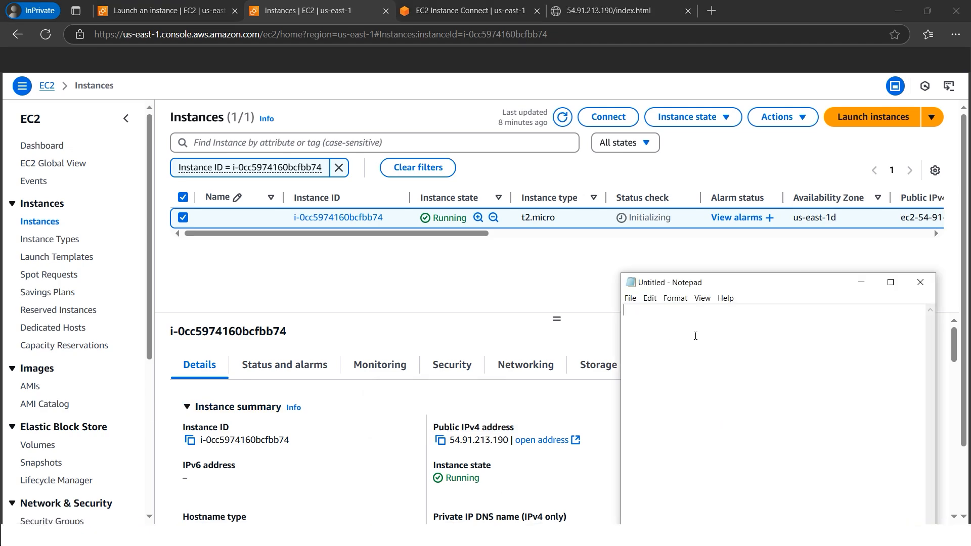
text(public i)
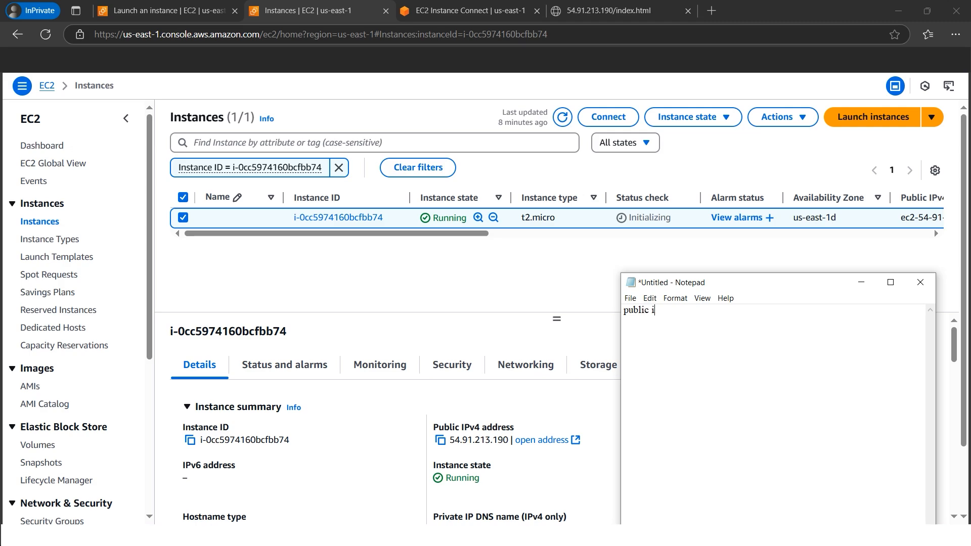
text(p current -)
key(ctrl+v)
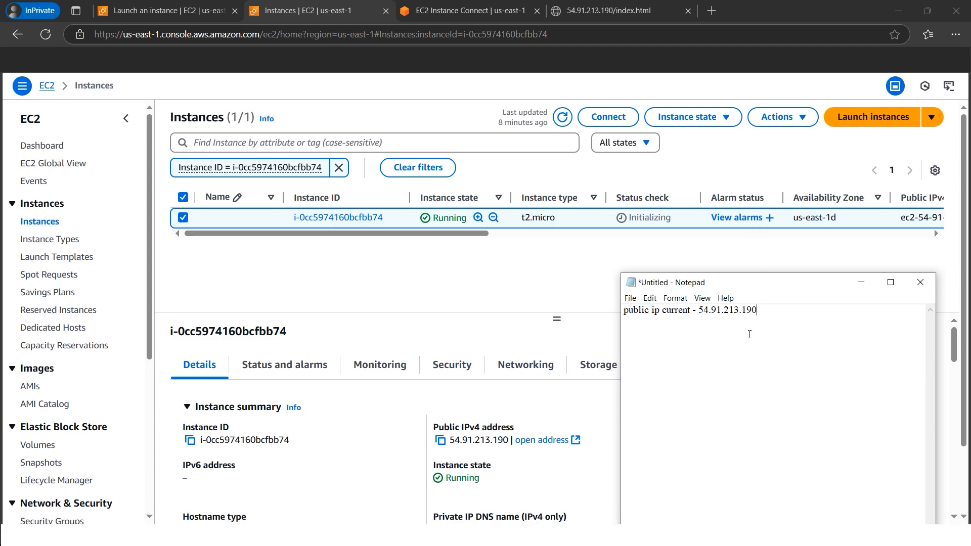
click(862, 282)
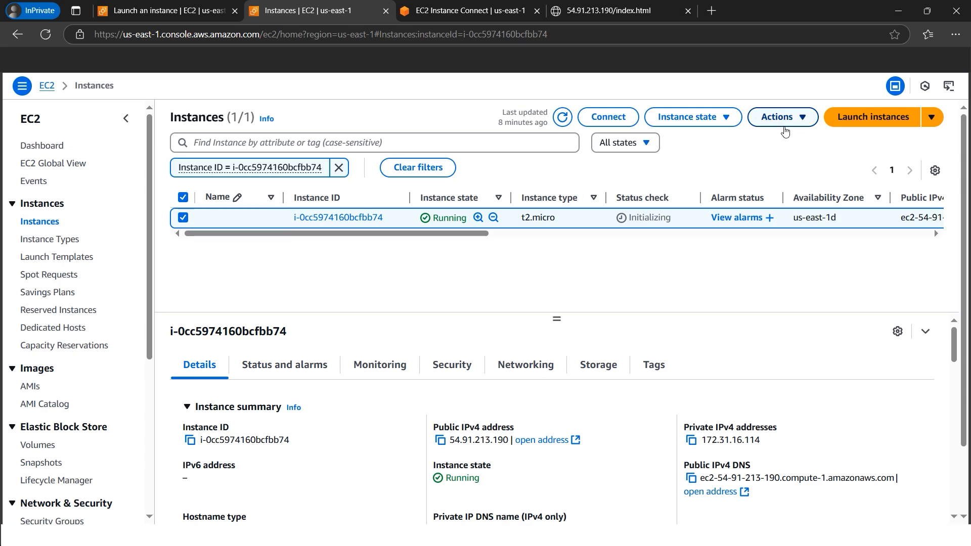
Stop the selected EC2 instance and review the consistency point in the Elastic IP Address Theory.png image
click(803, 120)
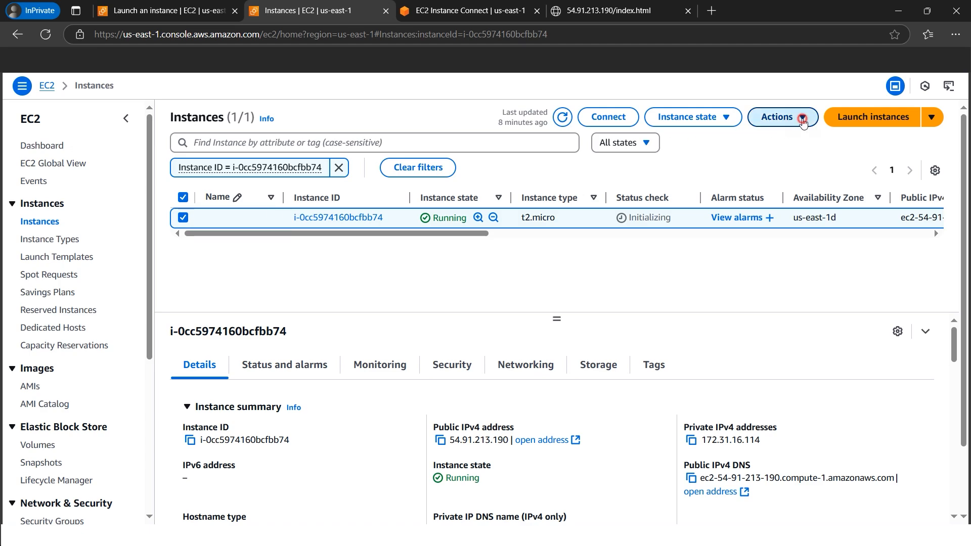
click(726, 120)
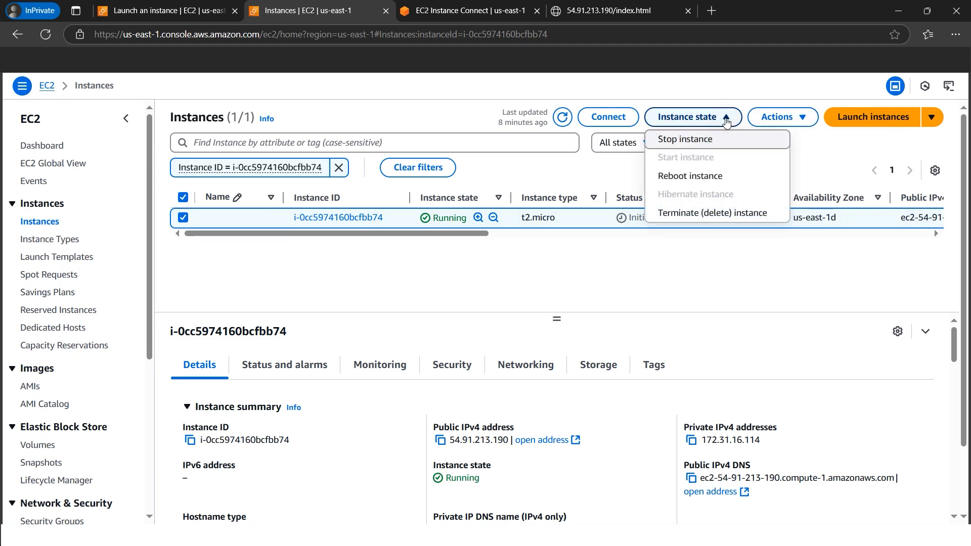
click(686, 139)
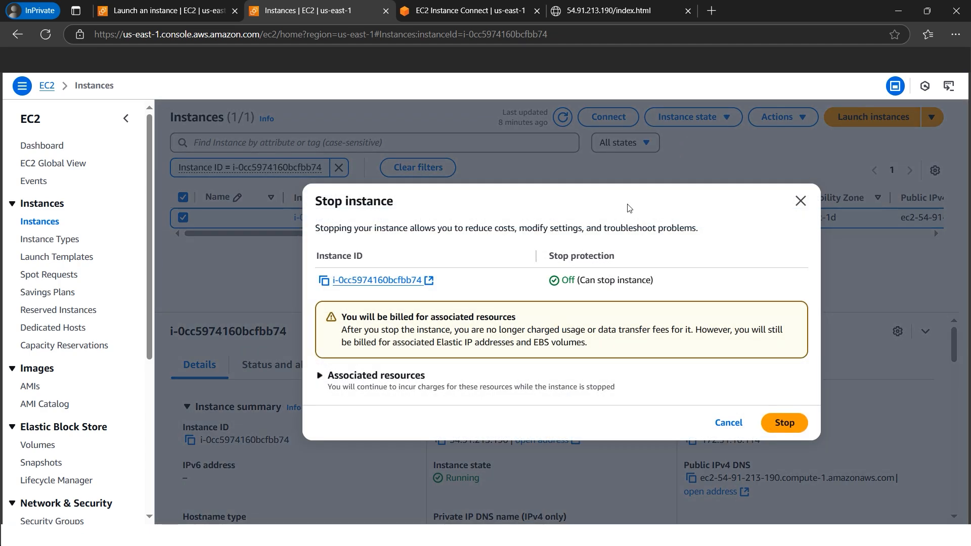
click(785, 423)
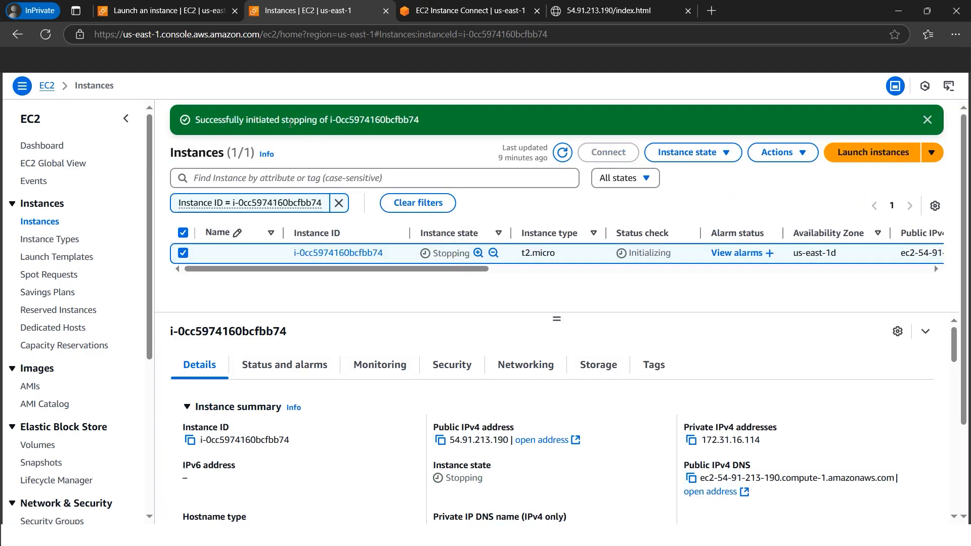
click(332, 535)
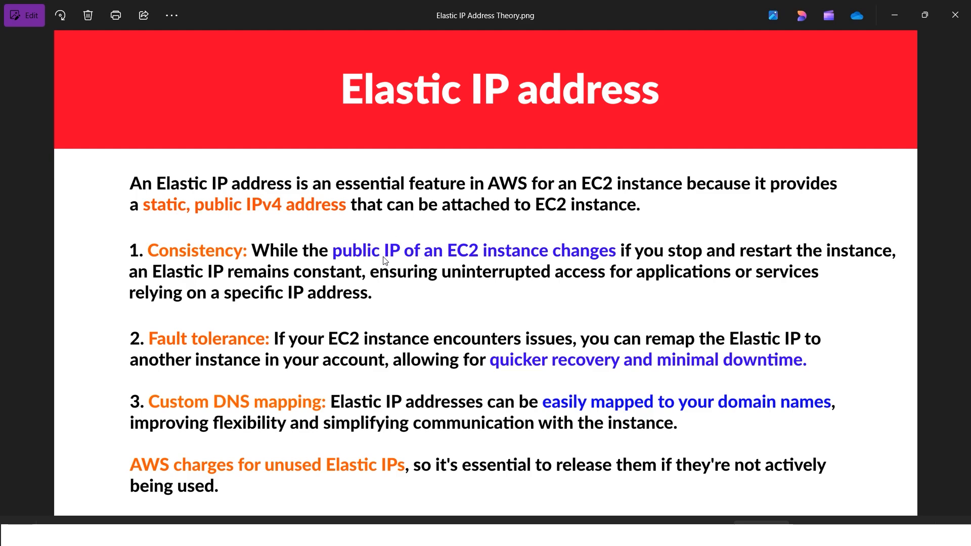
click(891, 26)
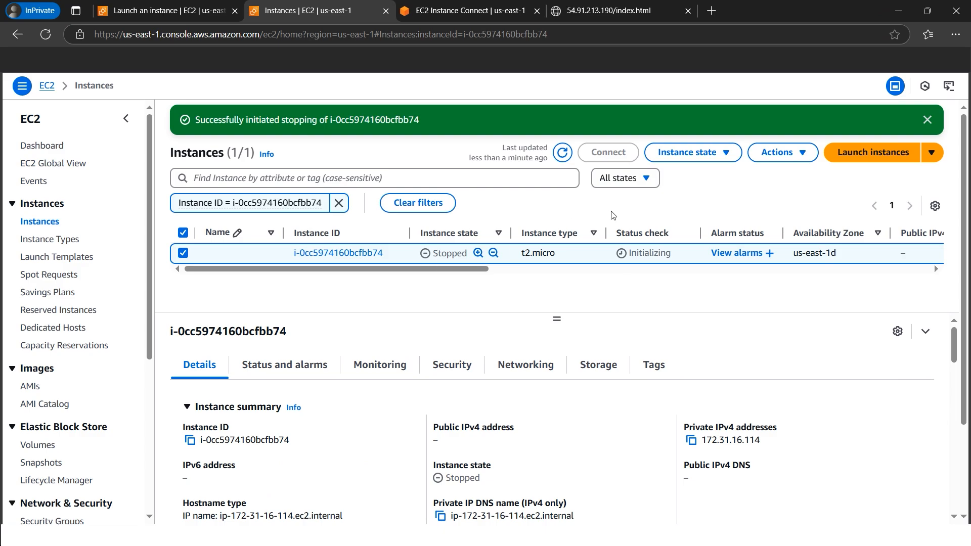
Start the stopped EC2 instance again and refresh the instances list to update its public IPv4 address
click(719, 153)
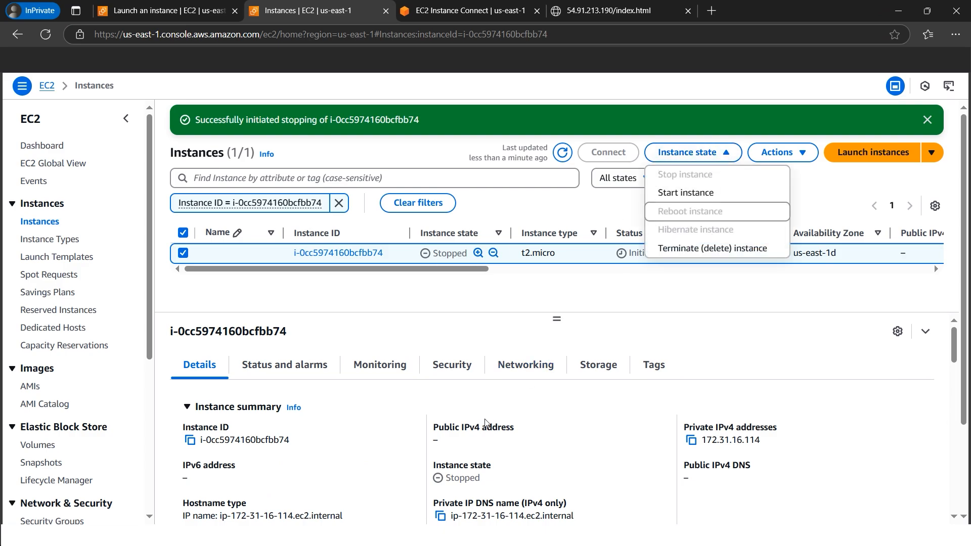
click(686, 199)
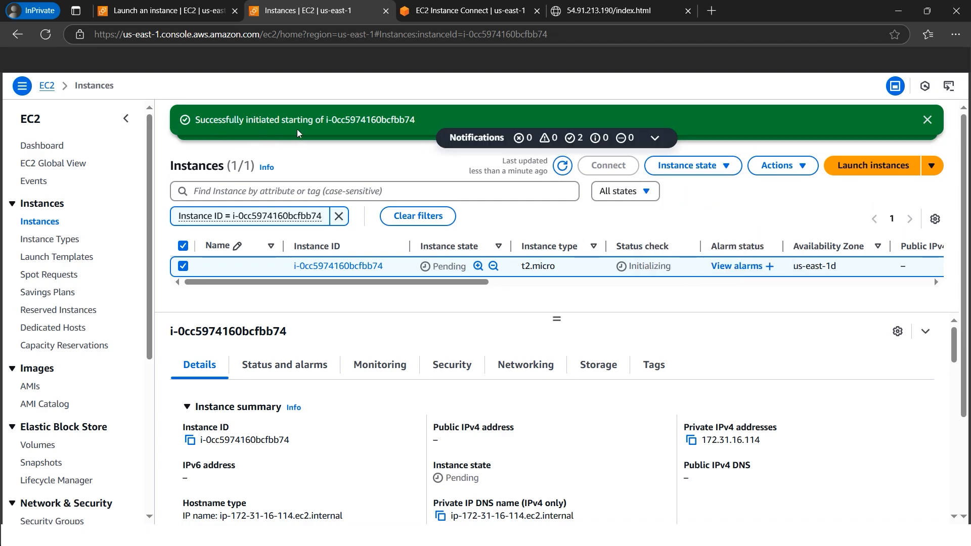
click(927, 120)
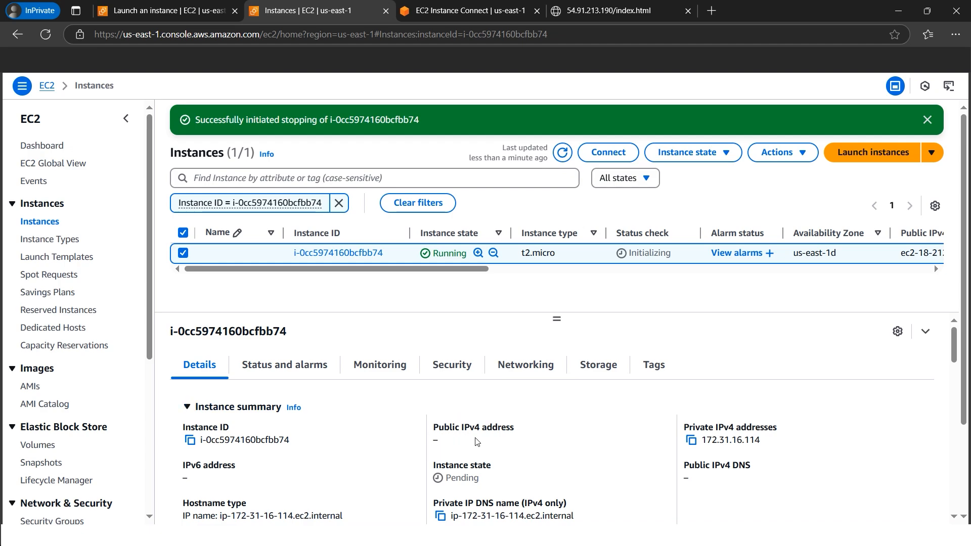
click(562, 153)
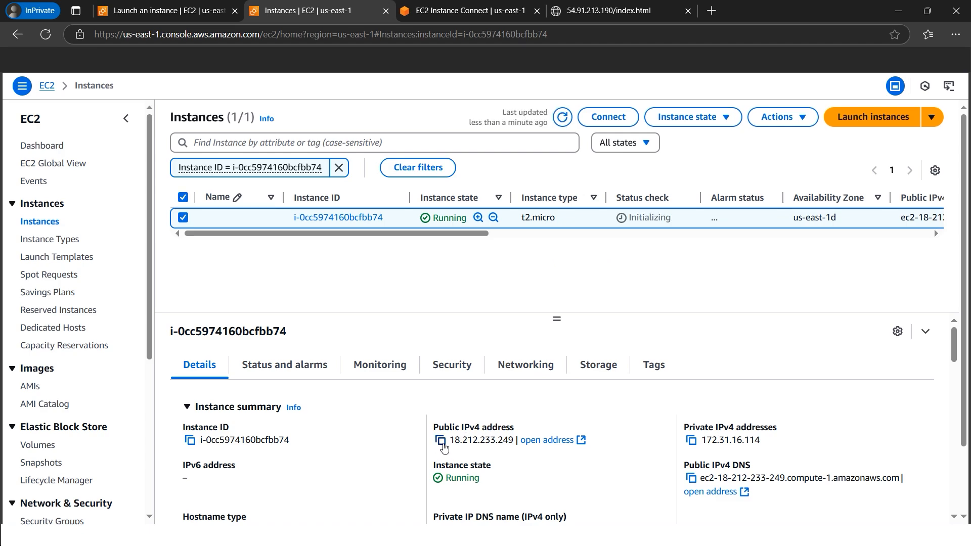
Copy the restarted instance's public IPv4 address and record it in Notepad as "current - 18.212.233.249"
click(441, 440)
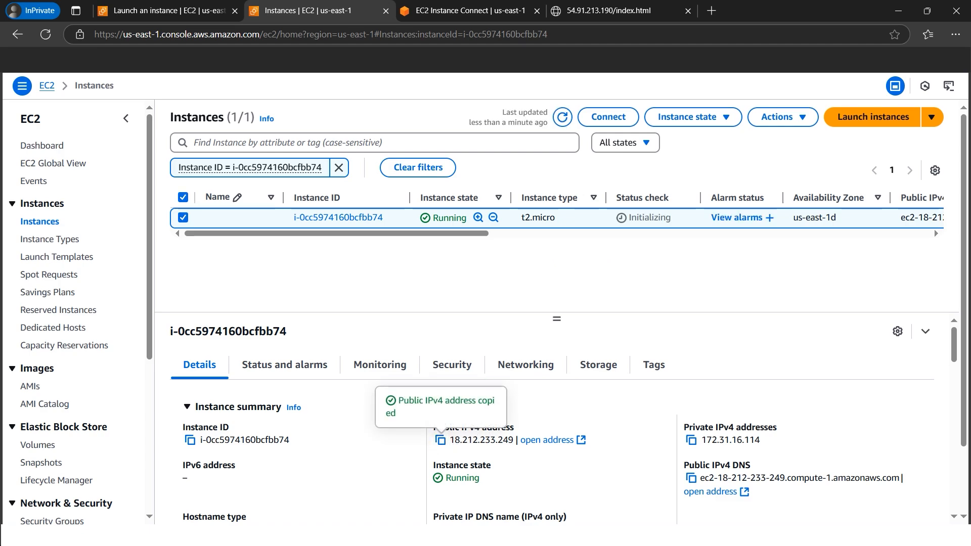
click(424, 534)
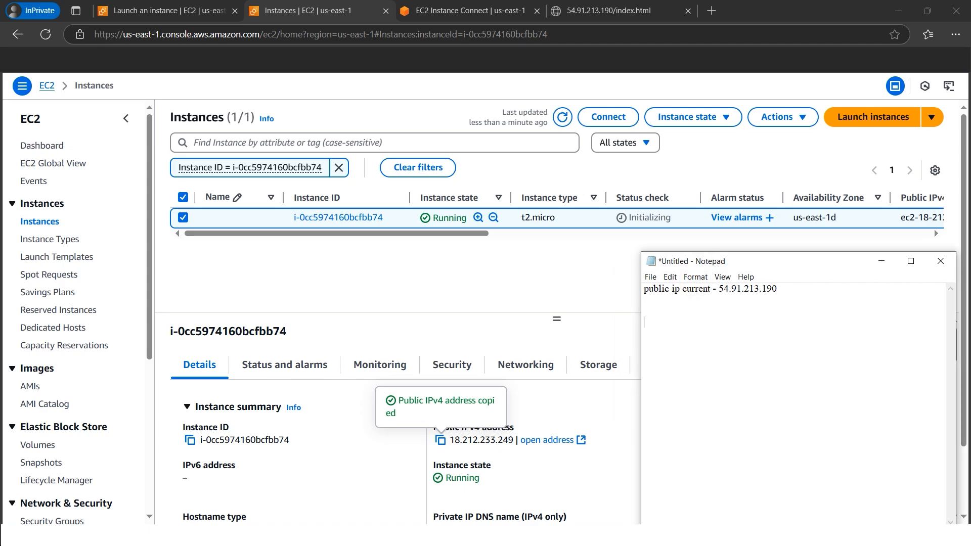
key(ctrl+v)
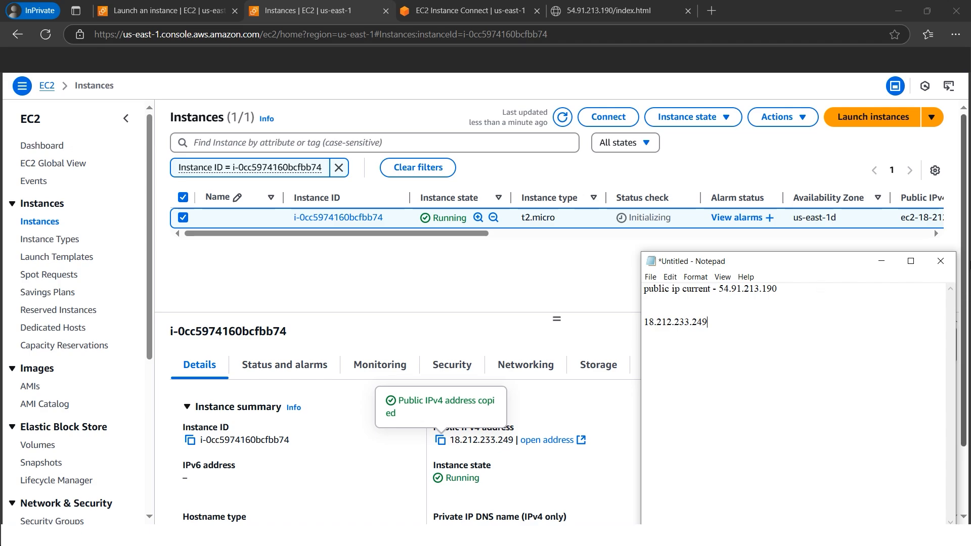
click(646, 322)
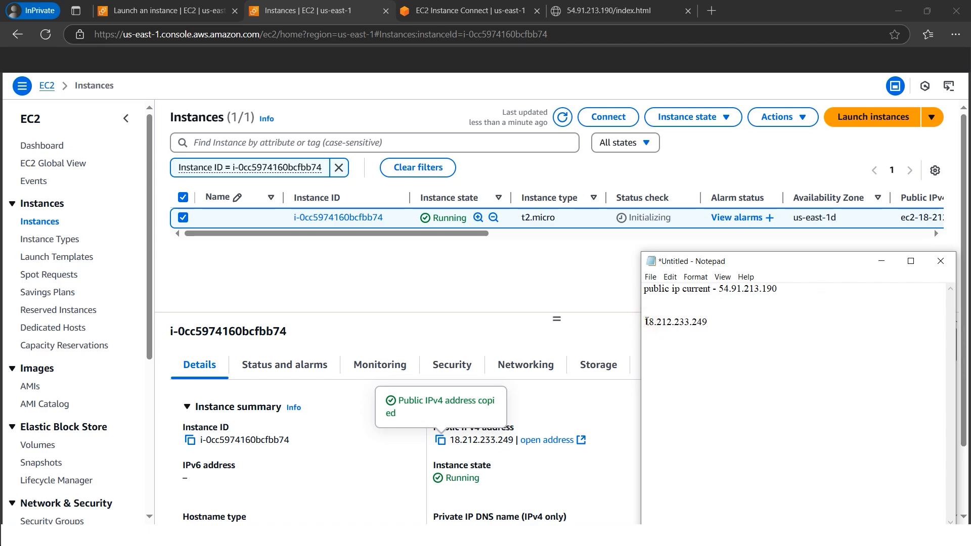
text(current -)
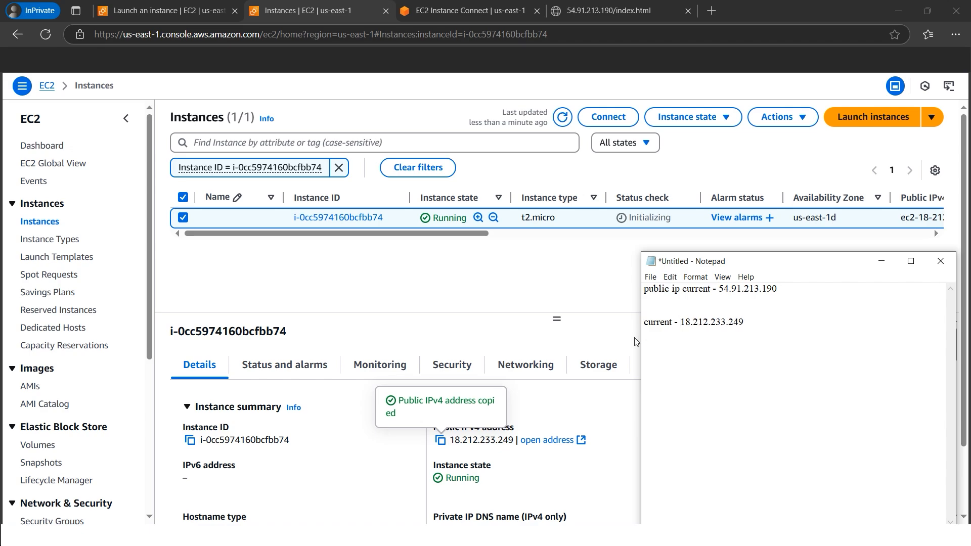
Relabel the two Notepad entries as "public ip old" for 54.91.213.190 and "current public ip" for 18.212.233.249
double_click(687, 290)
text(old)
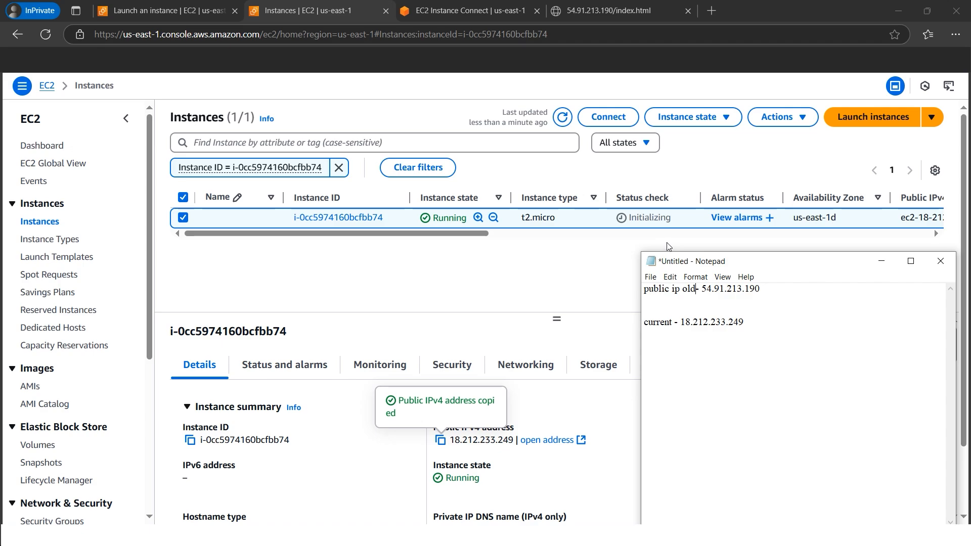
click(675, 324)
text(publi)
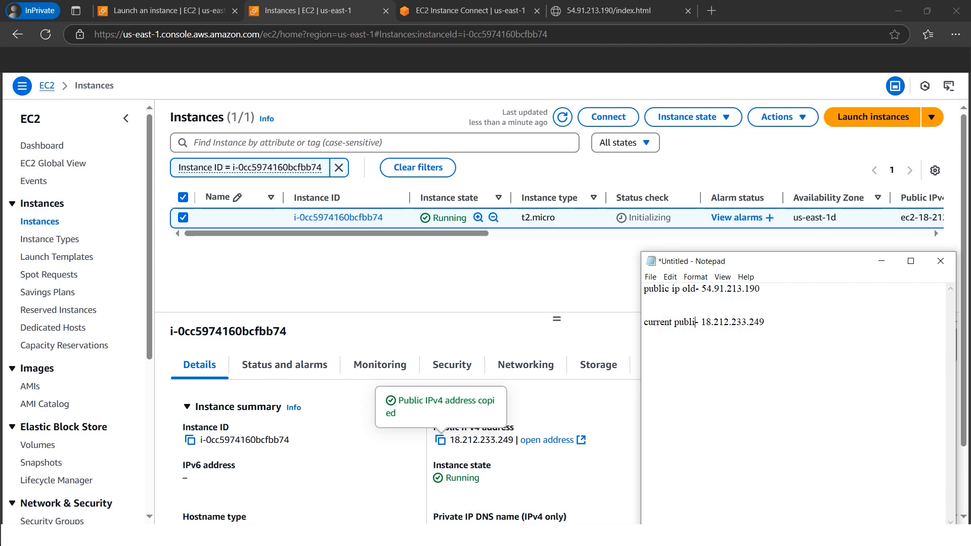
text(c ip)
click(881, 261)
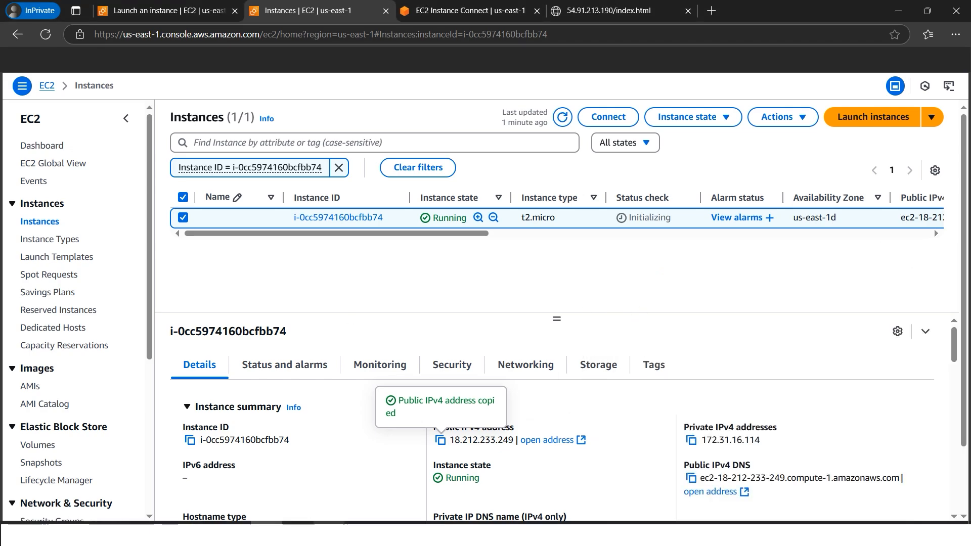
Review the static IP explanation in the Elastic IP Address Theory.png image, and compare the Notepad addresses with the instance summary
click(267, 534)
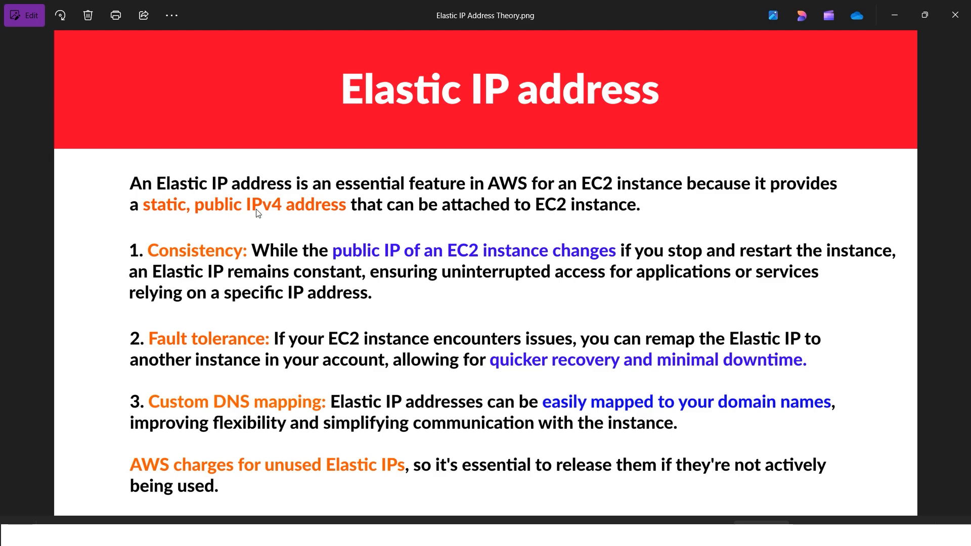
click(894, 16)
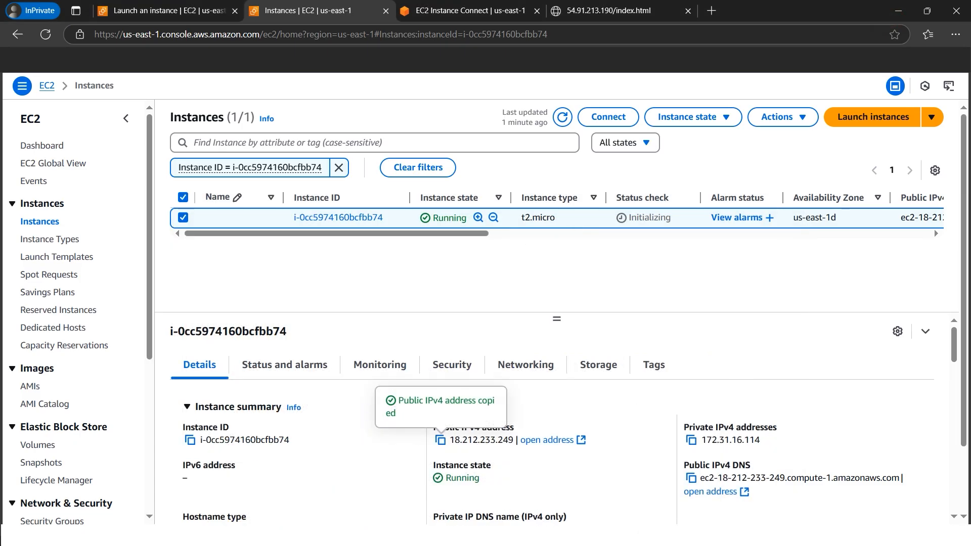
key(alt+Tab)
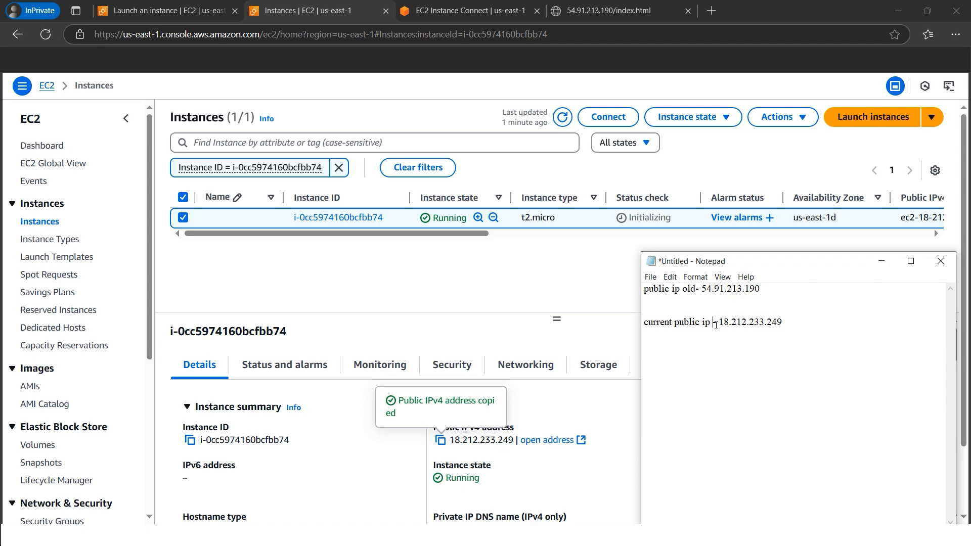
click(534, 413)
click(535, 408)
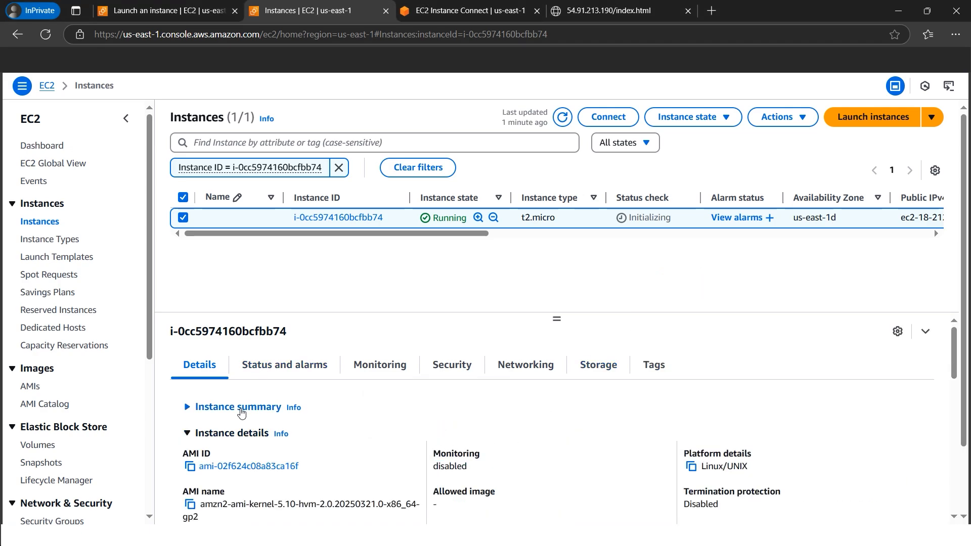
click(217, 407)
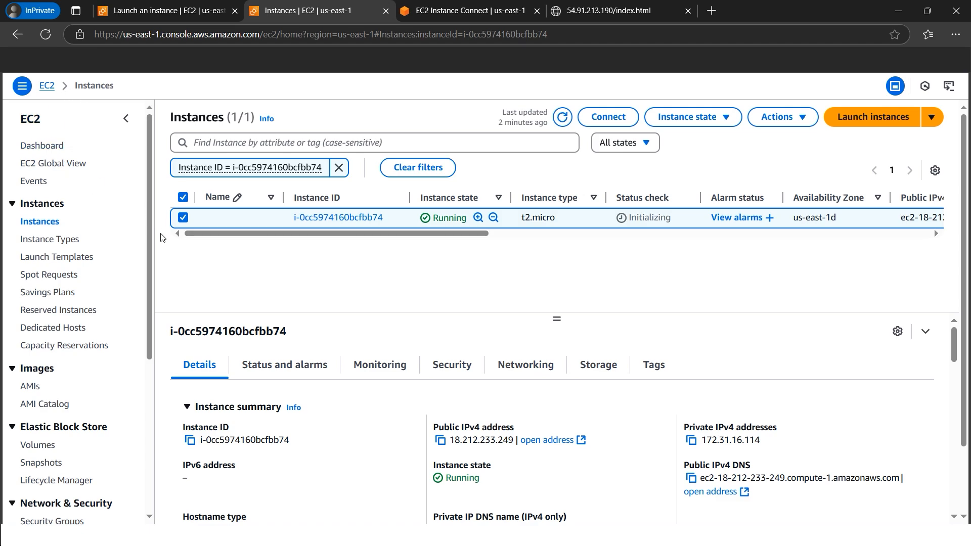
Allocate an Elastic IP address from Amazon's pool of IPv4 addresses with the us-east-1 network border group
drag(149, 247, 153, 403)
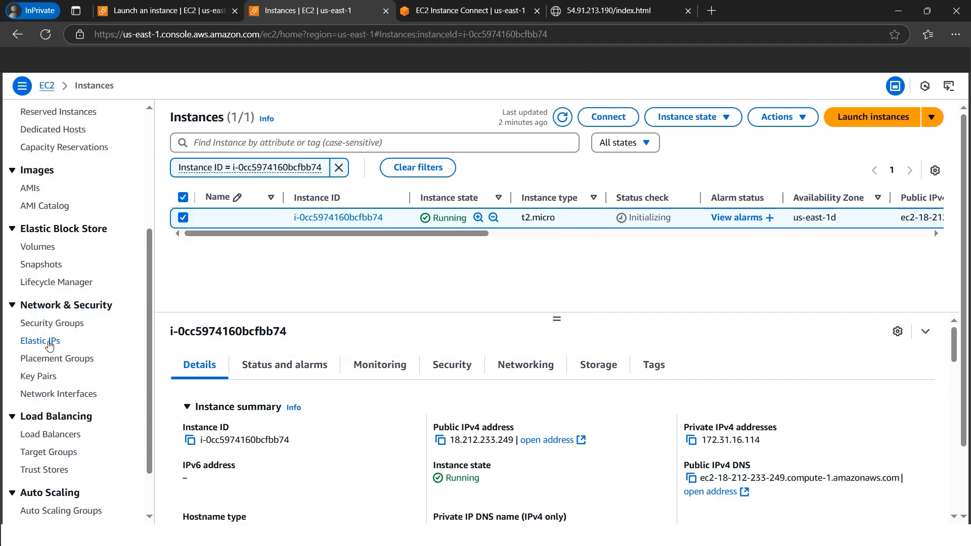
click(49, 342)
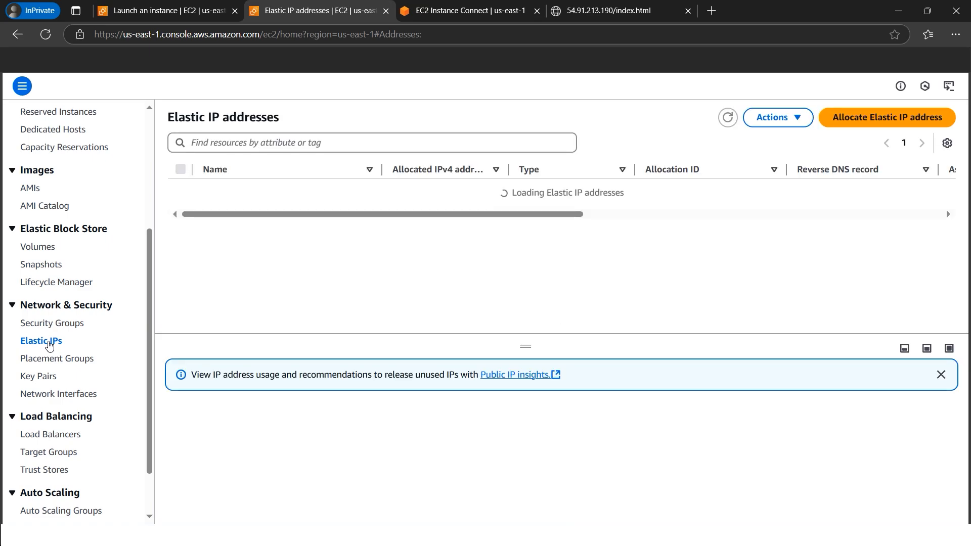
click(889, 122)
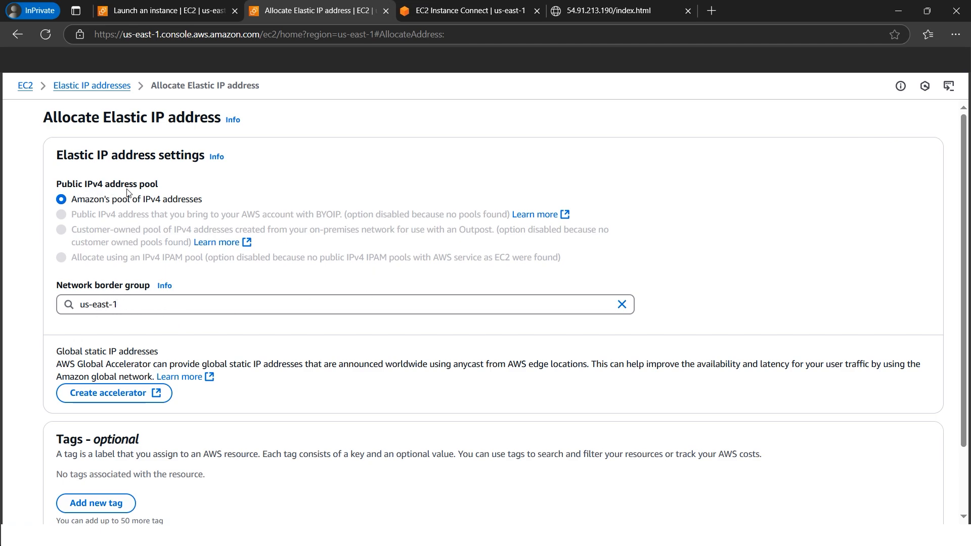
scroll(203, 400, down, 2)
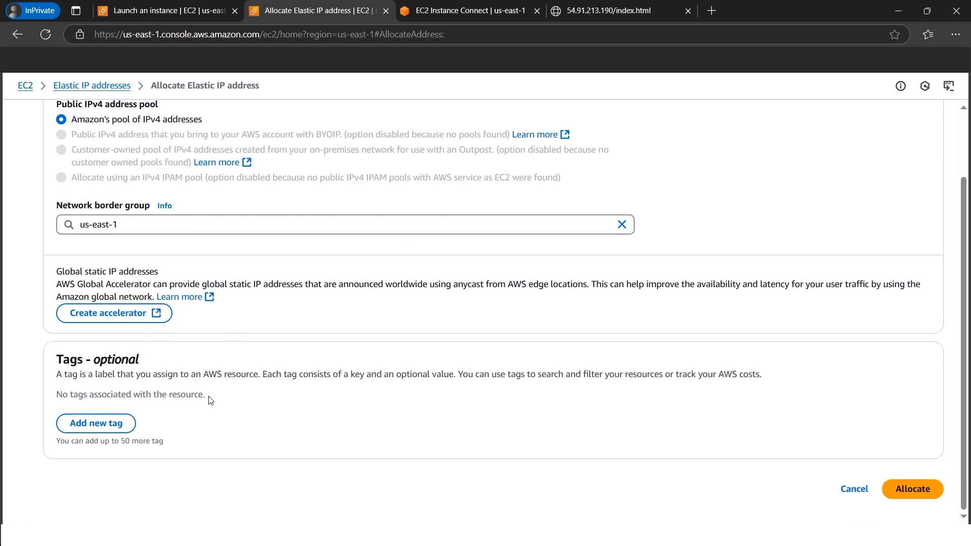
scroll(211, 400, up, 2)
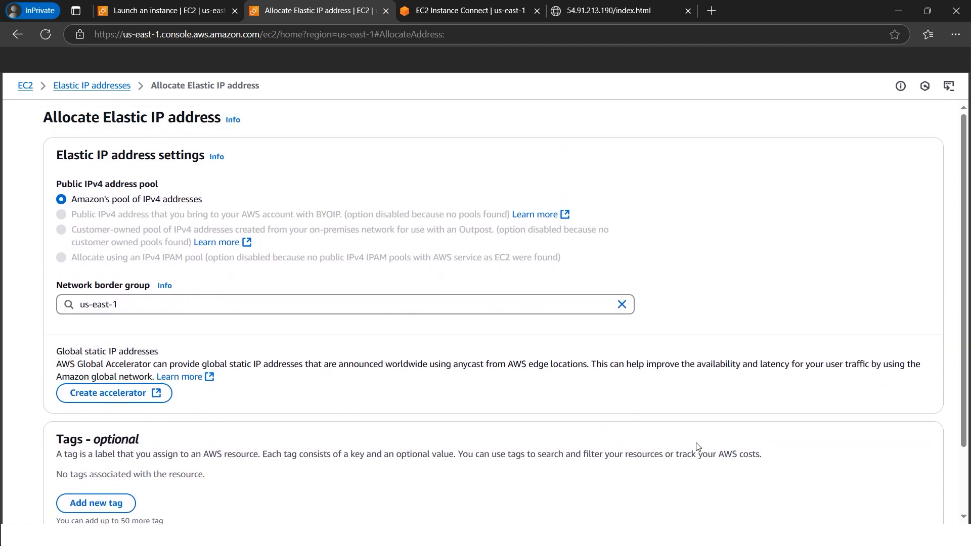
scroll(696, 442, down, 2)
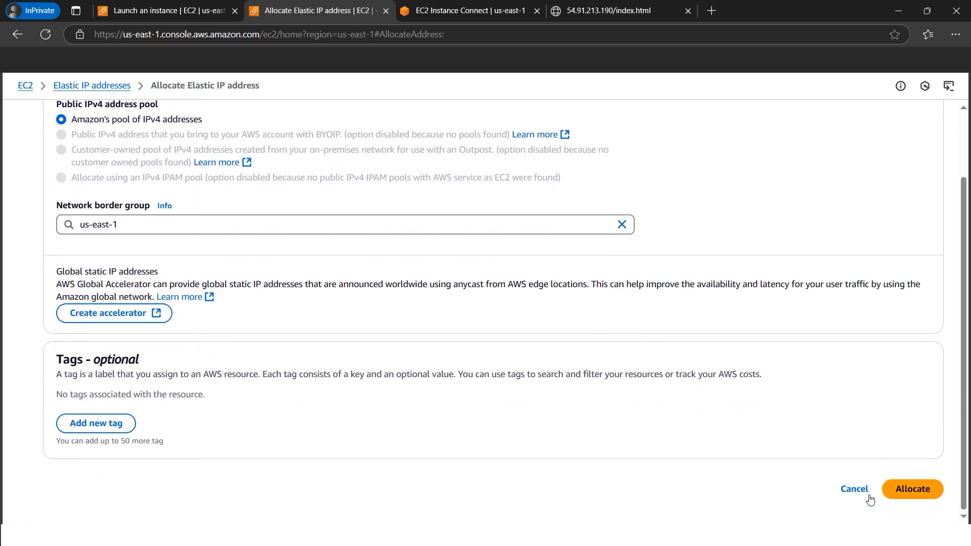
click(905, 495)
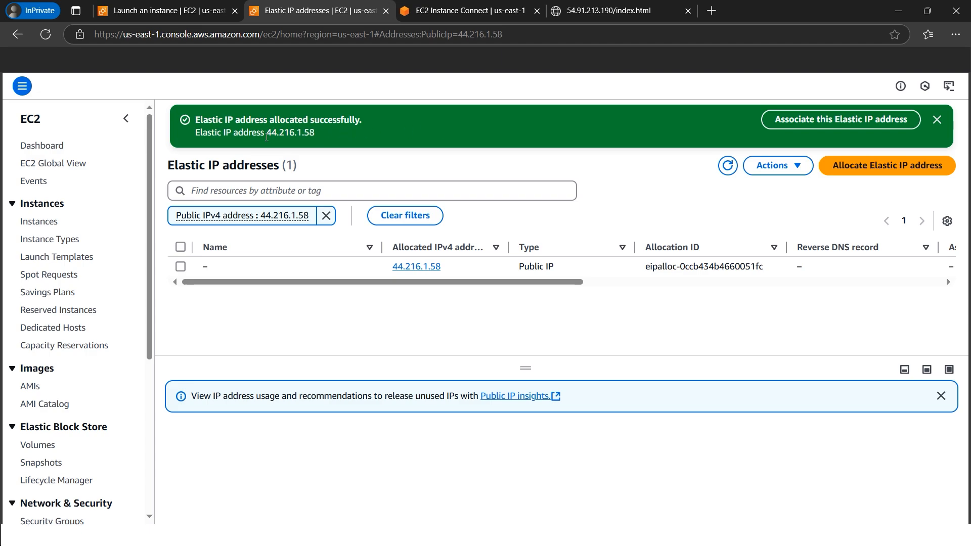
drag(266, 135, 316, 135)
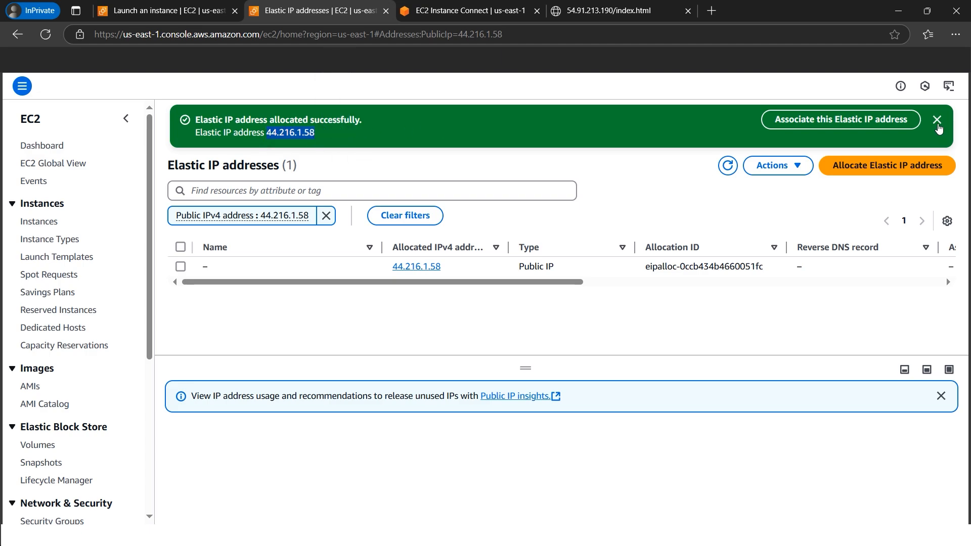
click(937, 121)
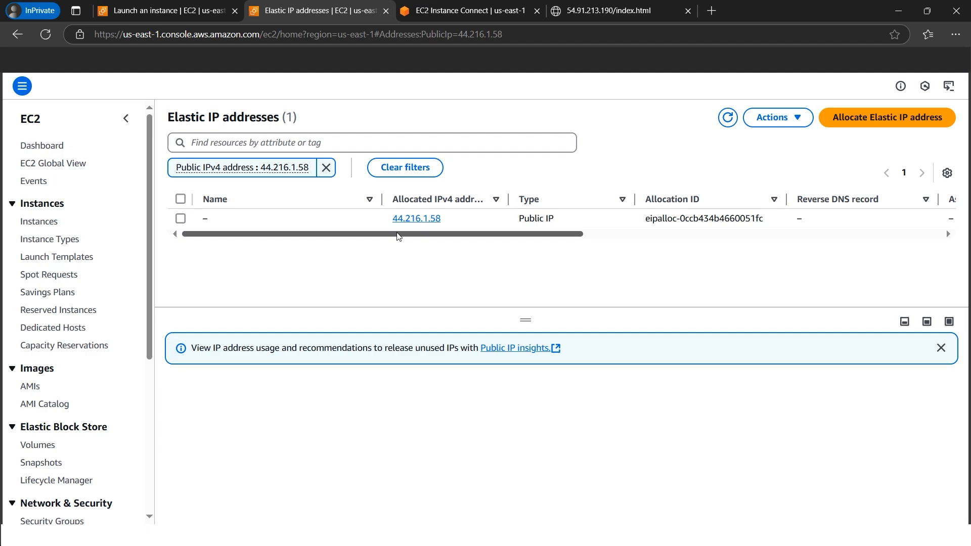
click(180, 219)
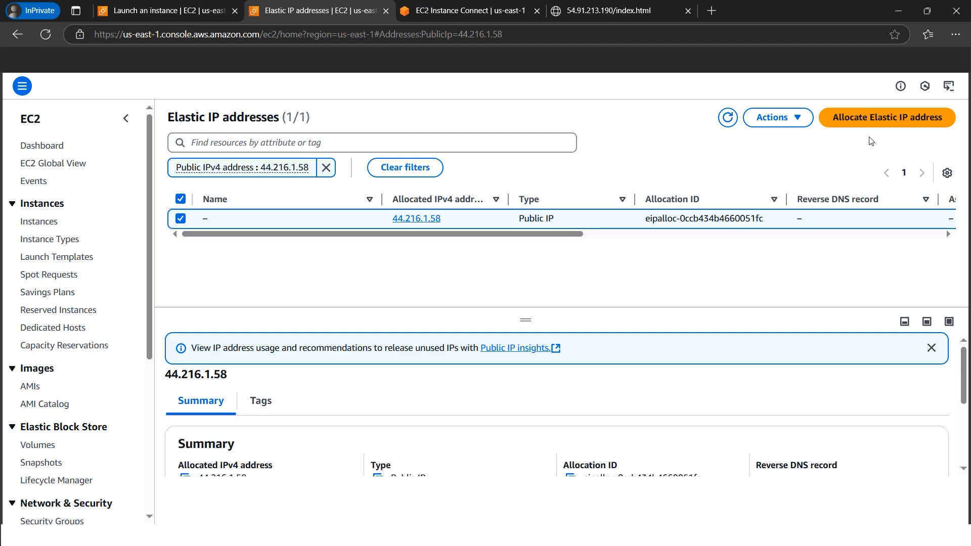
click(901, 121)
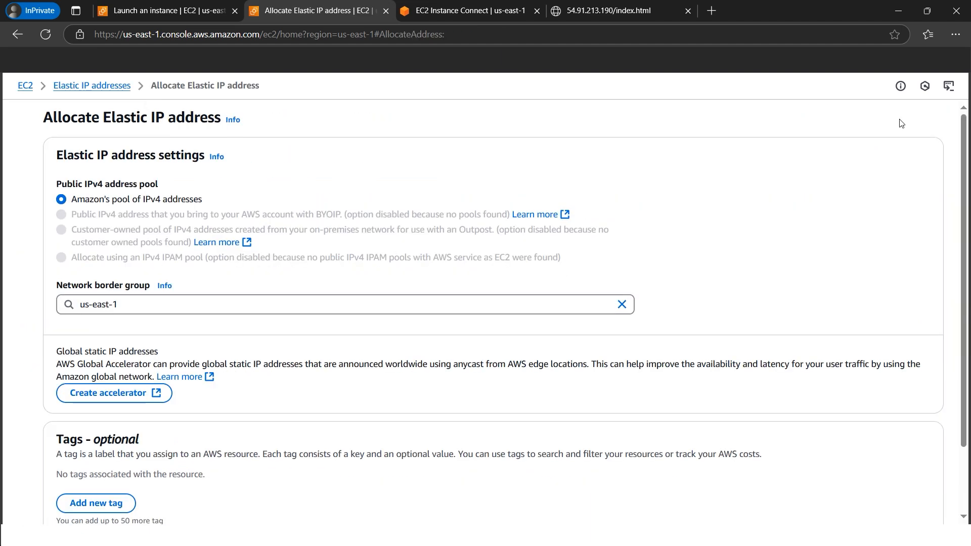
scroll(418, 339, down, 3)
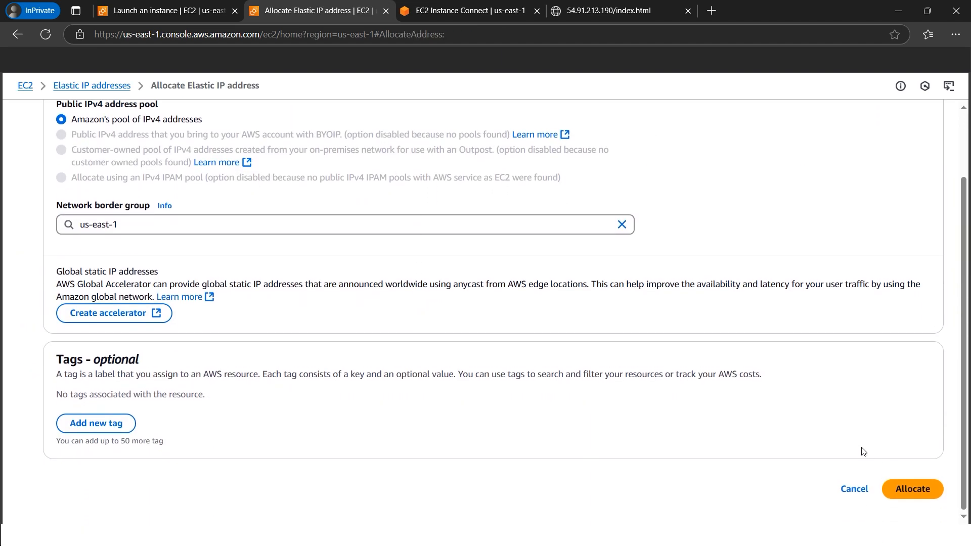
click(887, 490)
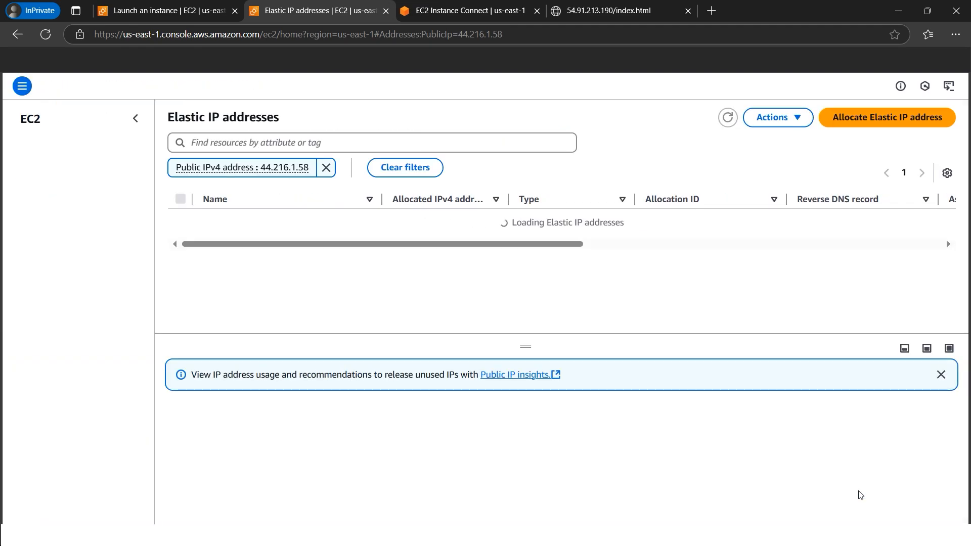
Select the Elastic IP address 44.216.1.58 and open its Associate Elastic IP address form
click(180, 219)
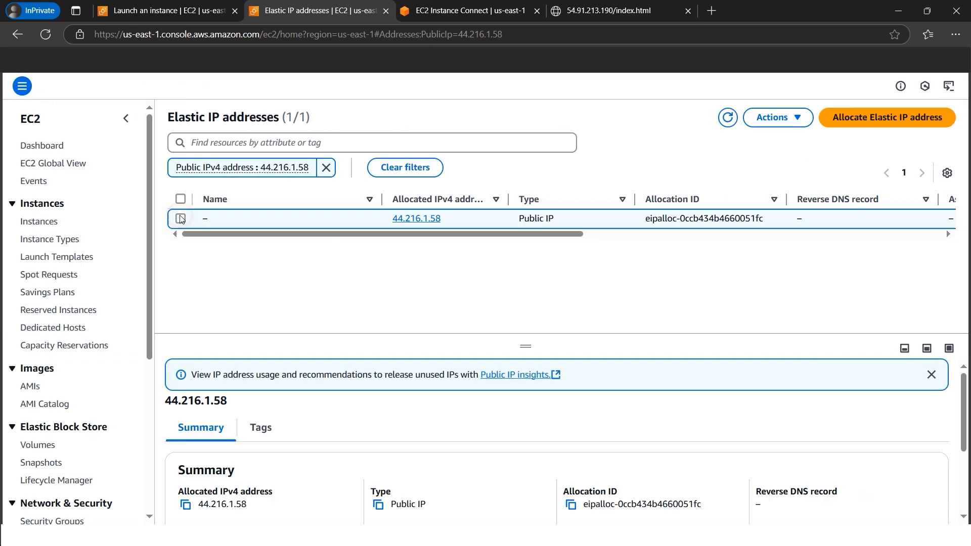
click(798, 122)
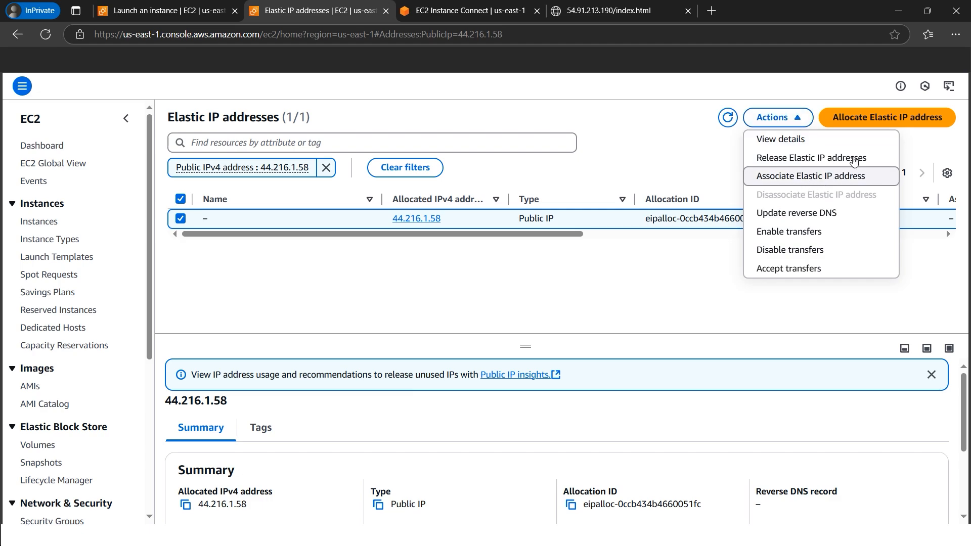
click(787, 183)
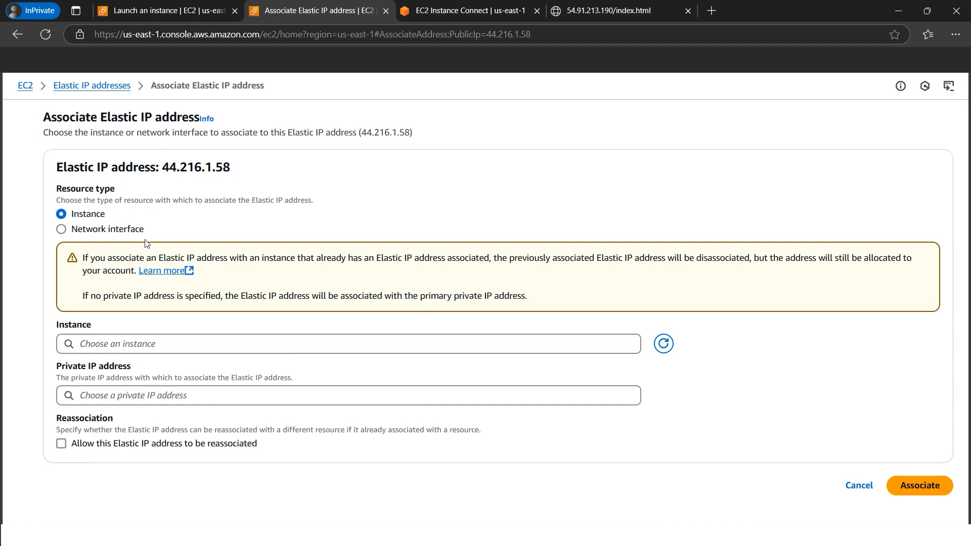
Check the running EC2 instance's ID and its public and private IPv4 addresses in the instances list
click(191, 9)
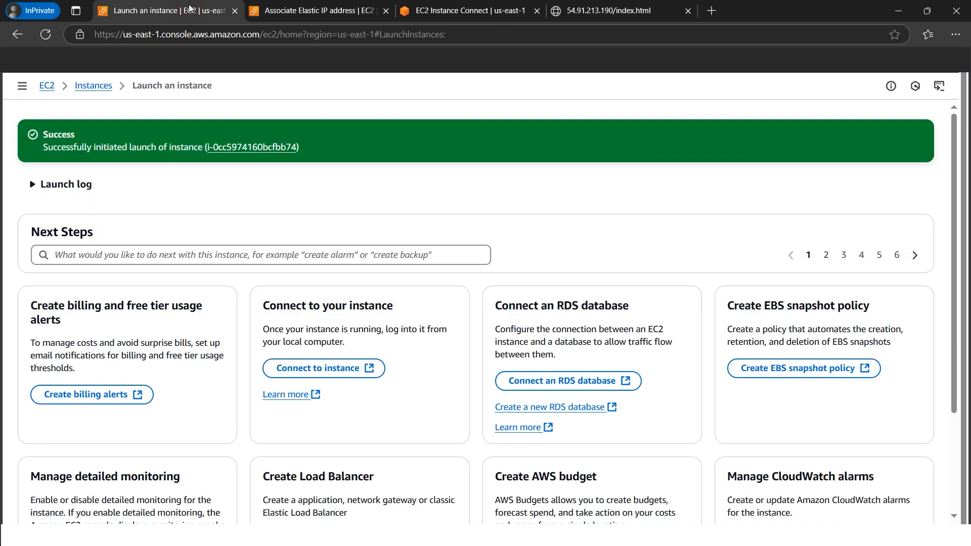
click(97, 88)
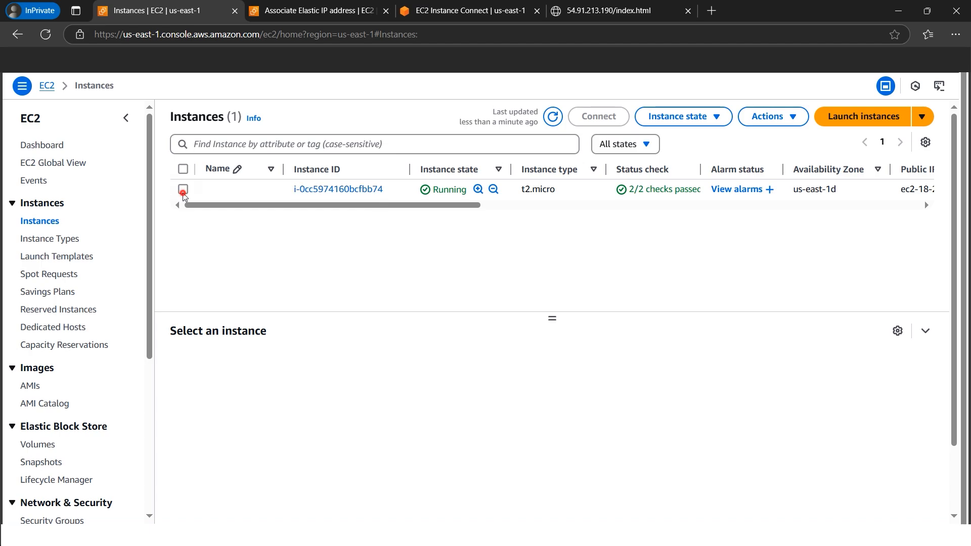
click(183, 190)
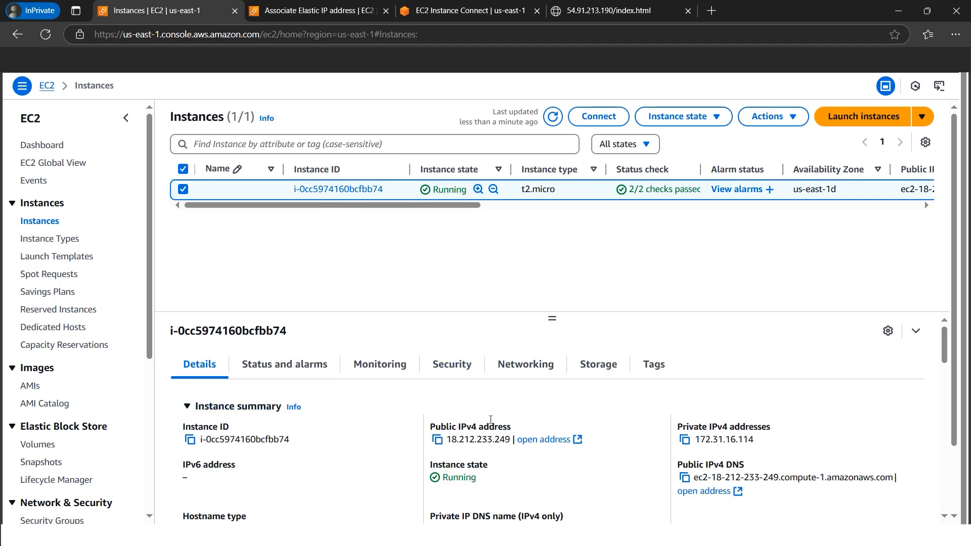
click(323, 11)
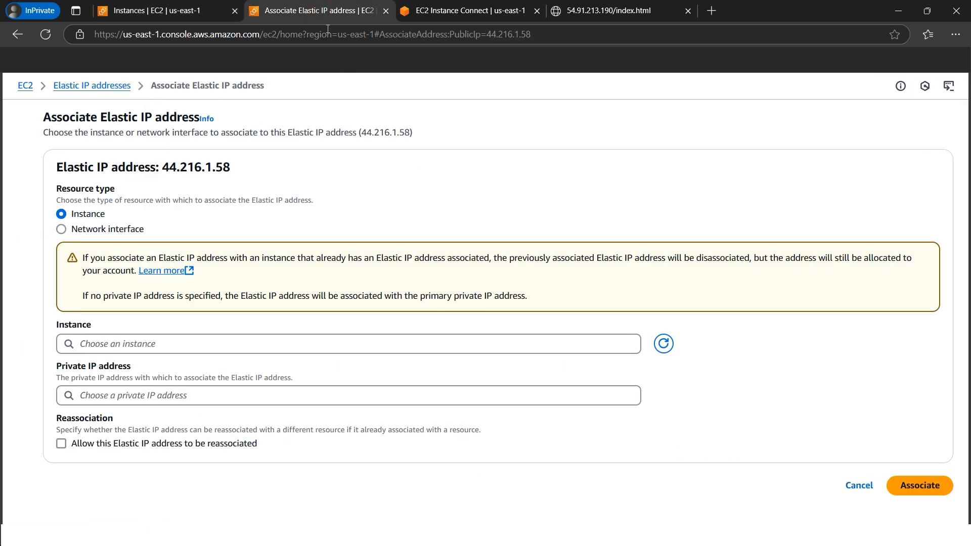
Associate Elastic IP address 44.216.1.58 with instance i-0cc5974160bcfbb74 and its private IP address 172.31.16.114
click(567, 344)
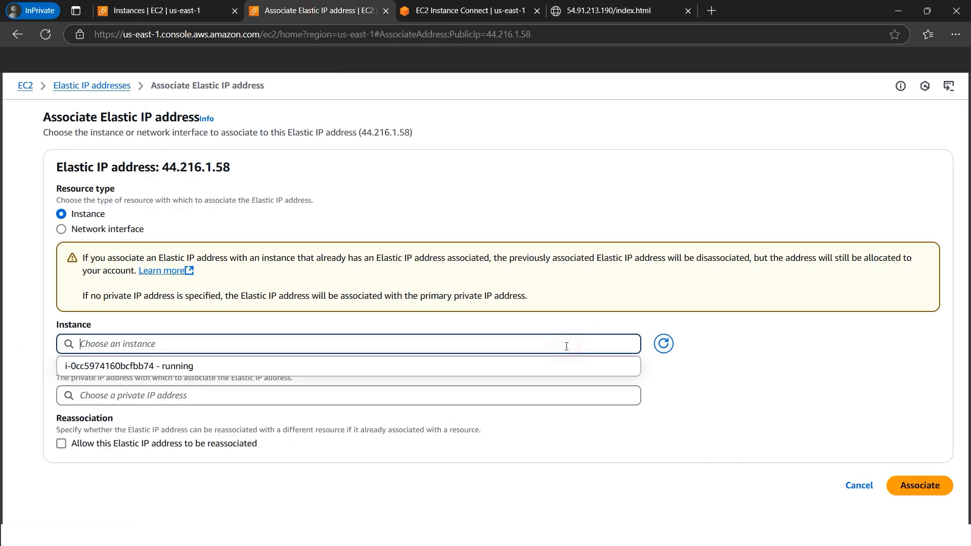
click(153, 371)
click(192, 400)
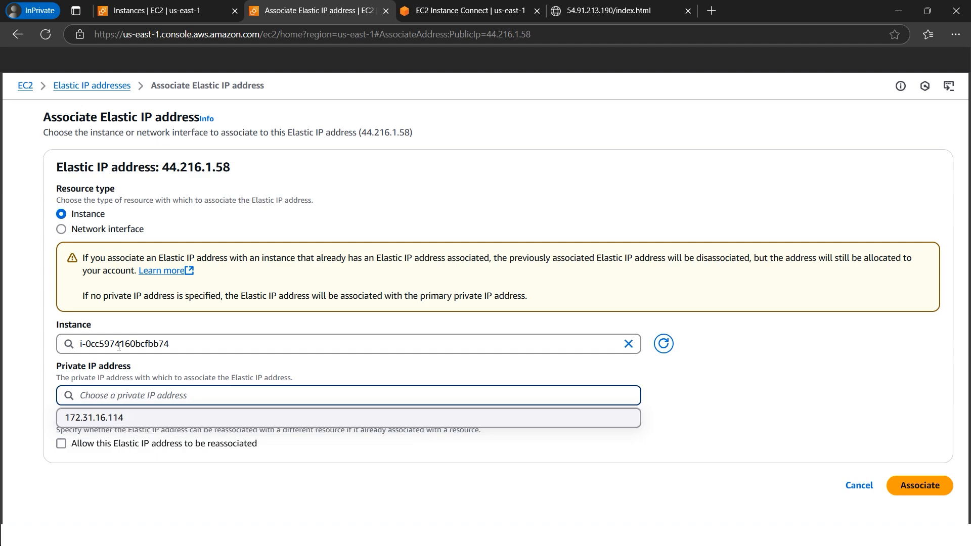
click(113, 423)
click(175, 12)
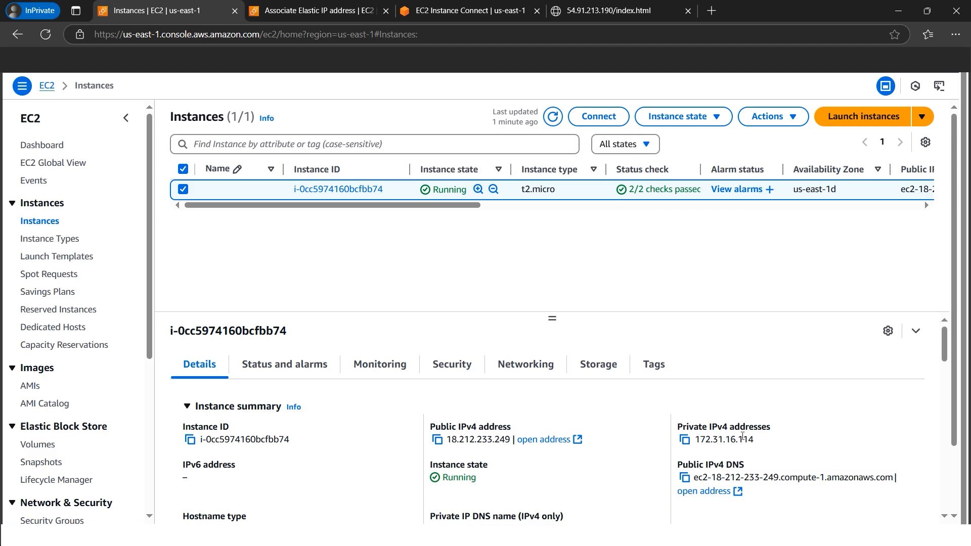
drag(738, 440, 770, 450)
click(287, 13)
click(136, 427)
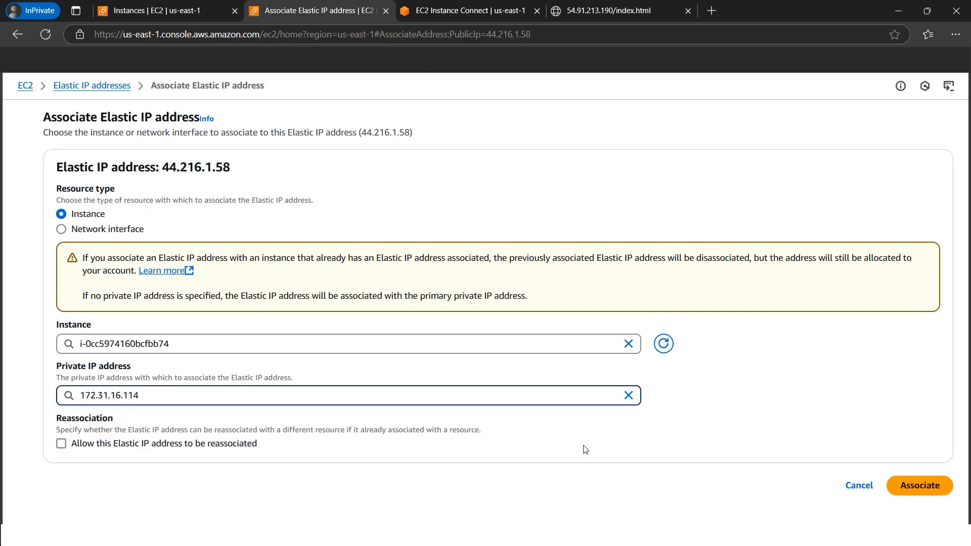
click(936, 486)
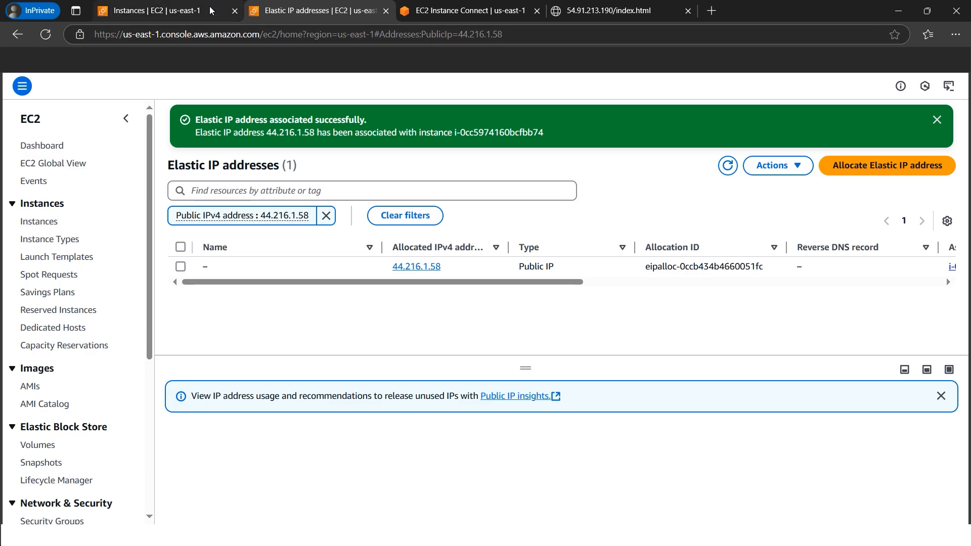
Refresh the EC2 instances list and check the instance's public IPv4 address in the instance summary
key(ctrl+Tab)
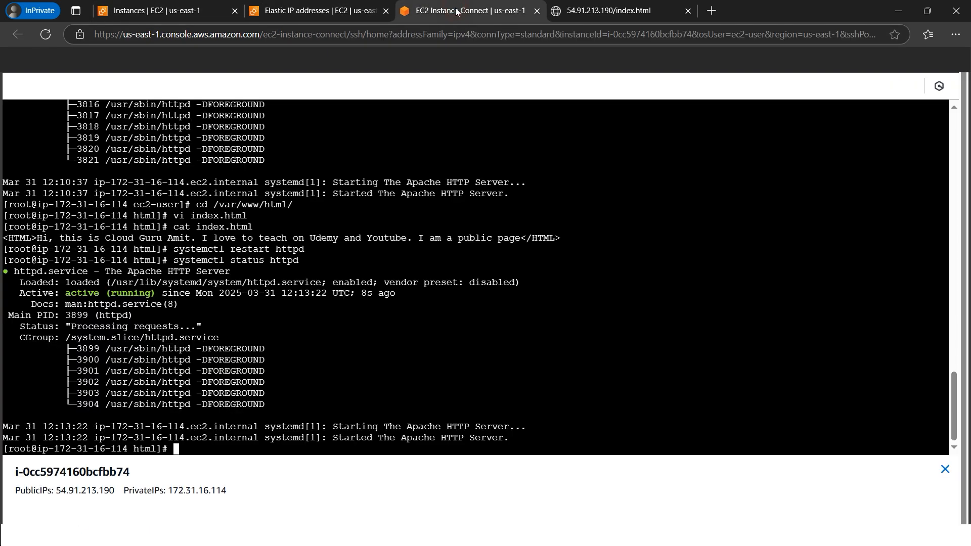
click(187, 15)
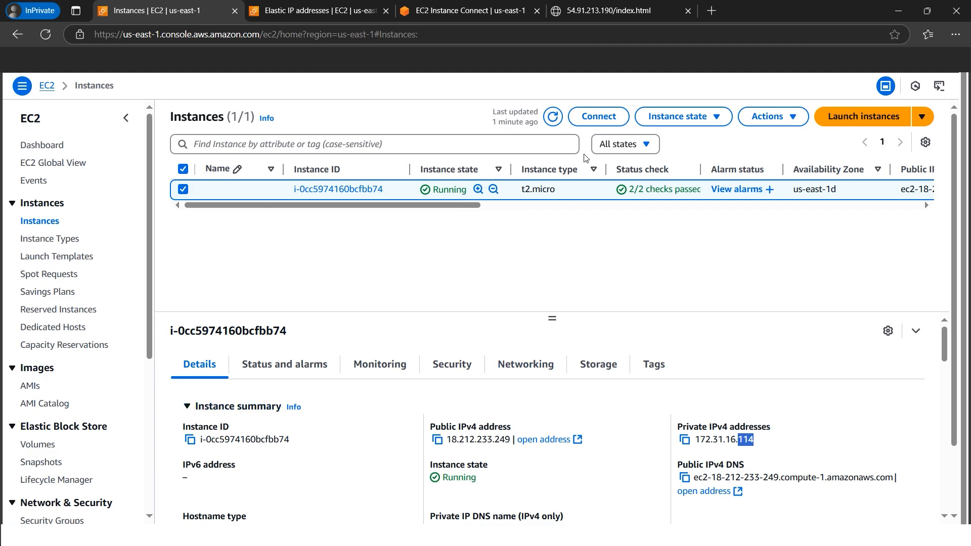
click(555, 120)
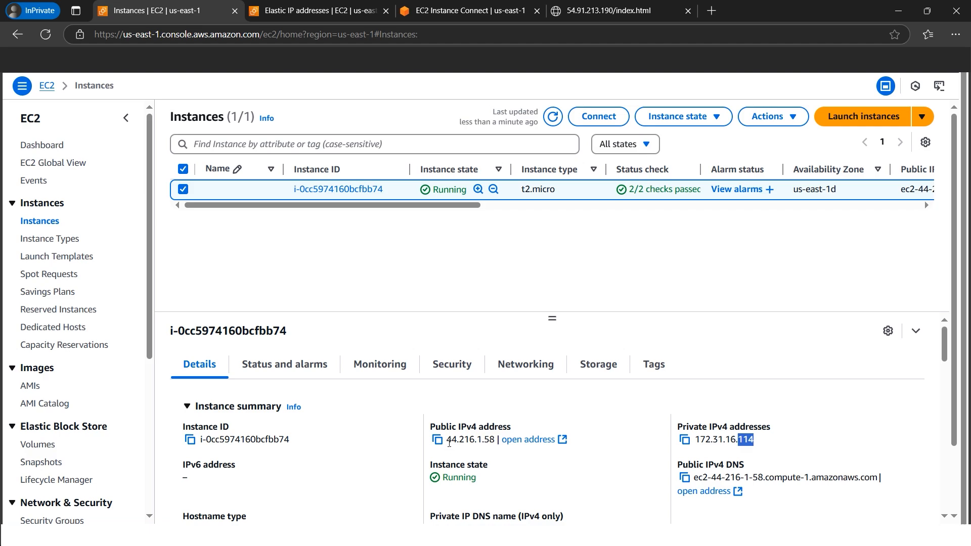
drag(447, 441, 498, 444)
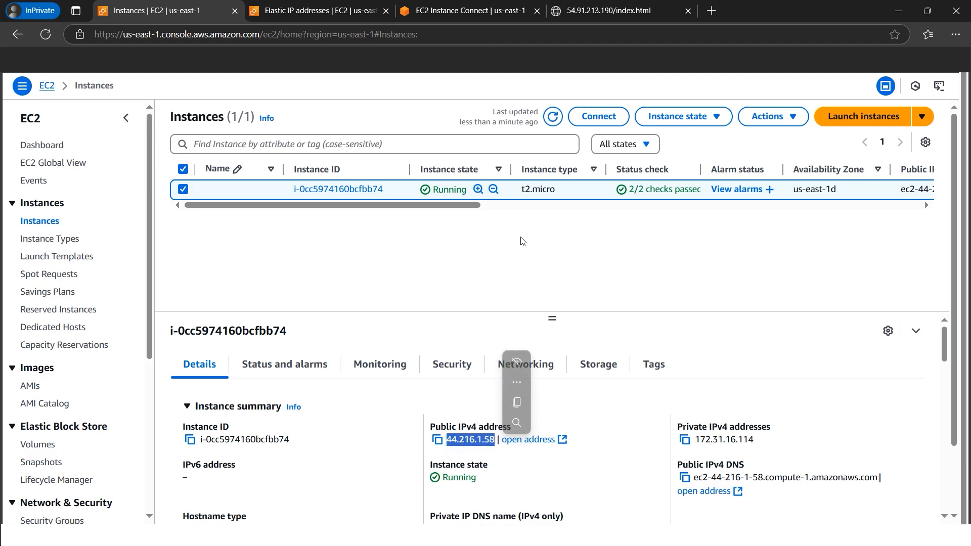
click(509, 264)
Copy the instance's public IPv4 address and paste it into Notepad below the 18.212.233.249 entry
click(437, 440)
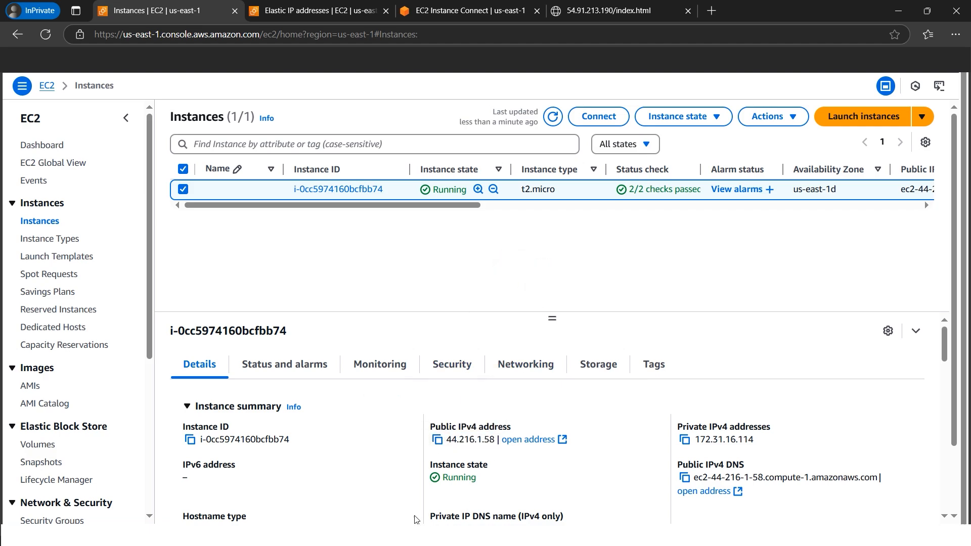
click(423, 529)
click(795, 322)
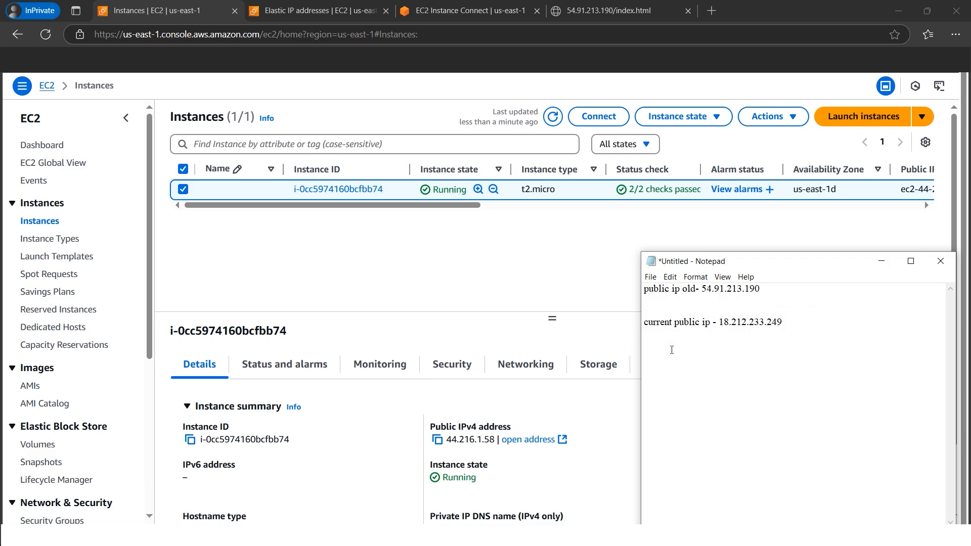
key(ctrl+v)
Label the 44.216.1.58 line in Notepad "current public ip -" and relabel the 18.212.233.249 line "old public ip"
drag(644, 325, 710, 329)
right_click(703, 329)
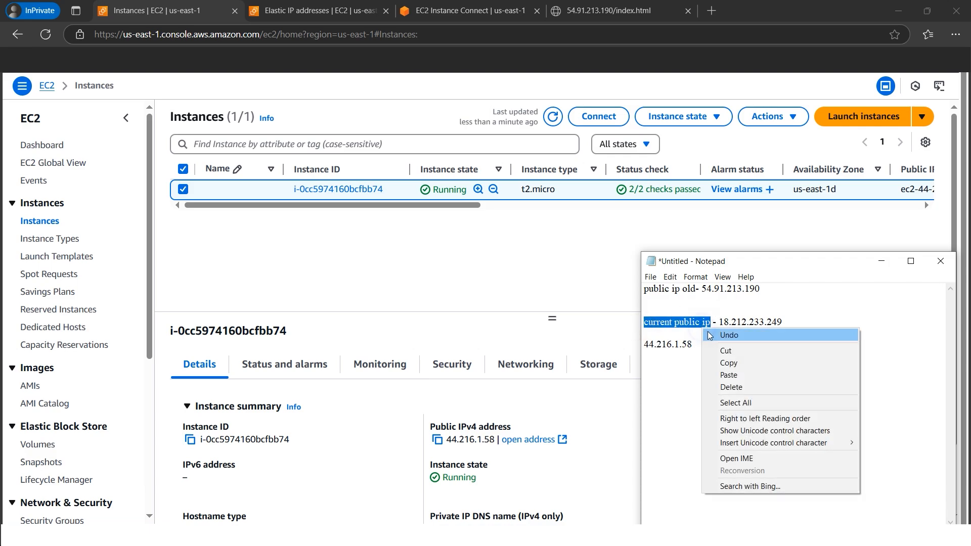
click(719, 363)
click(648, 345)
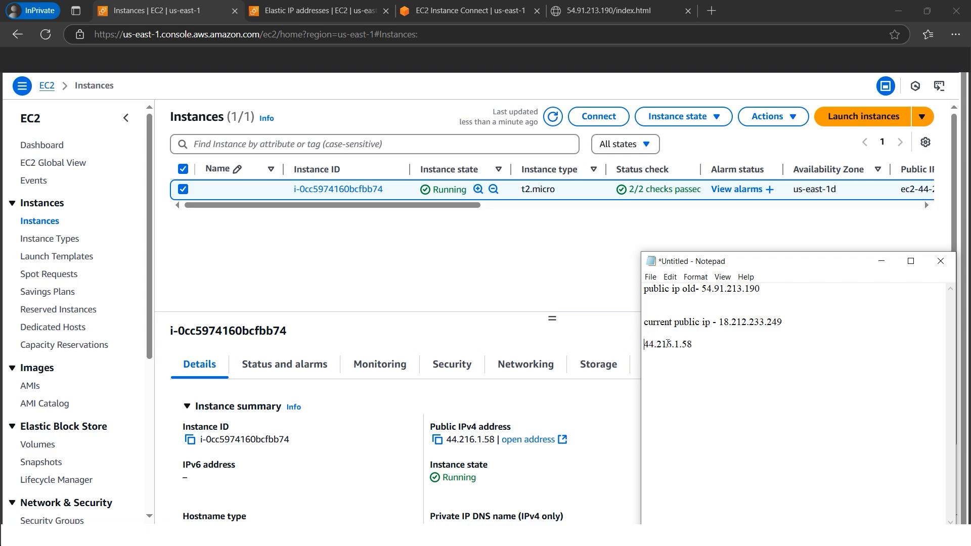
key(ctrl+v)
text(-)
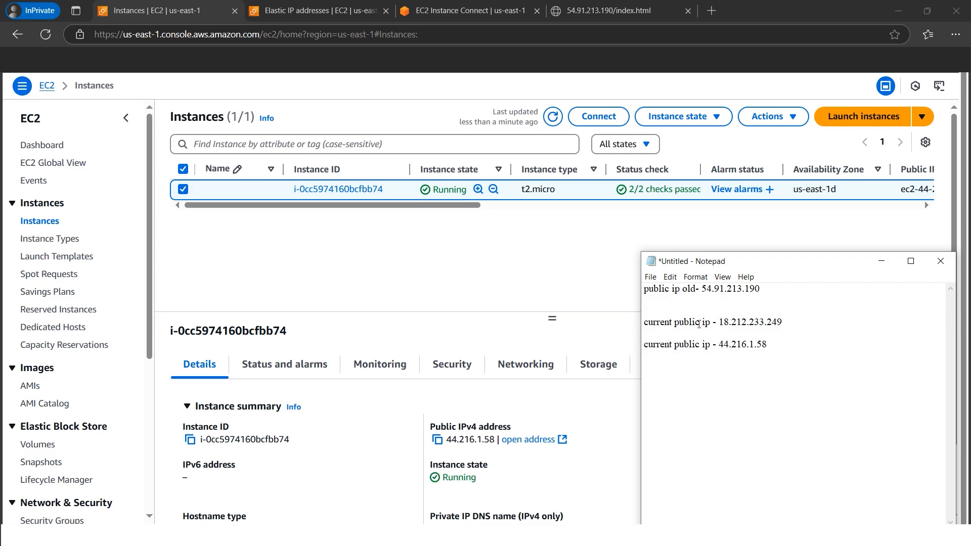
double_click(670, 321)
text(old)
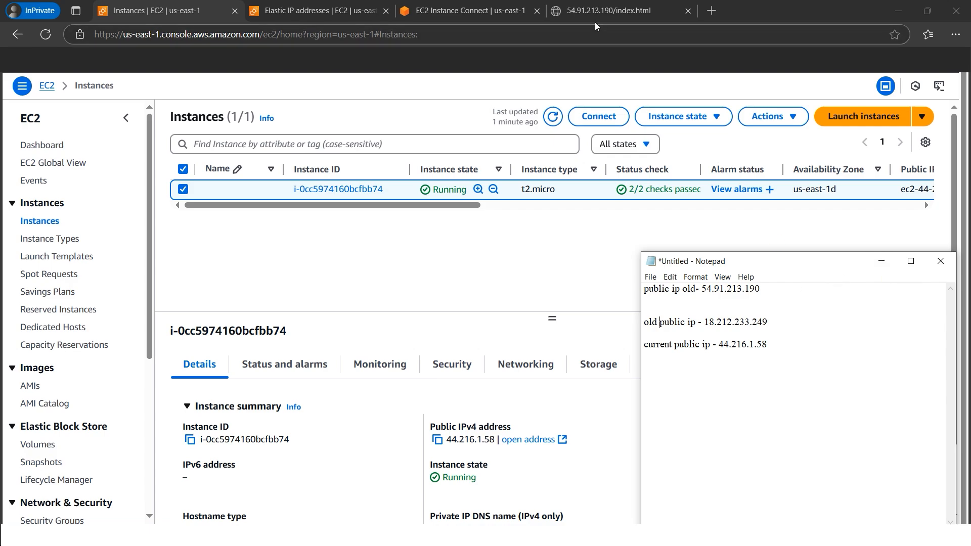
Try loading the web page at the old address 54.91.213.190/index.html, and recheck the Elastic IP association and instance details
click(623, 14)
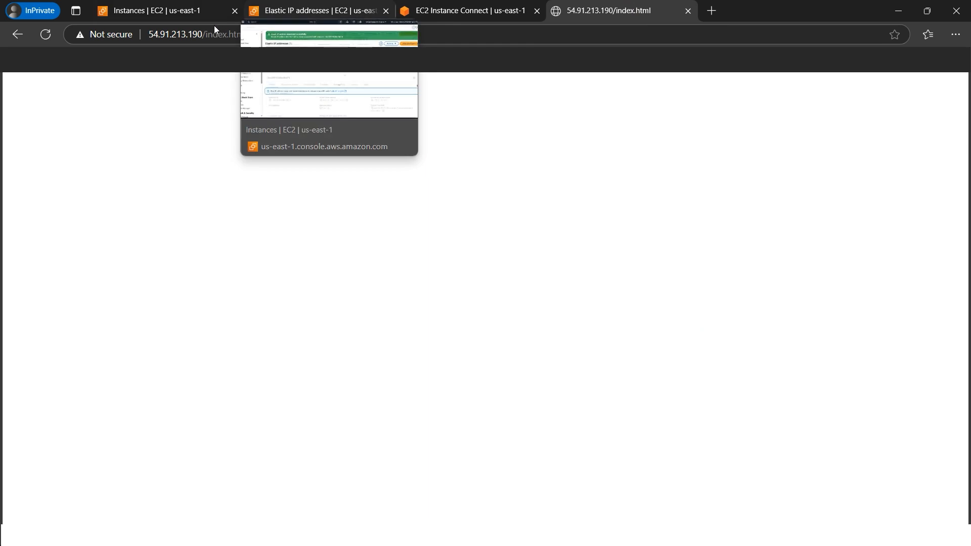
click(261, 36)
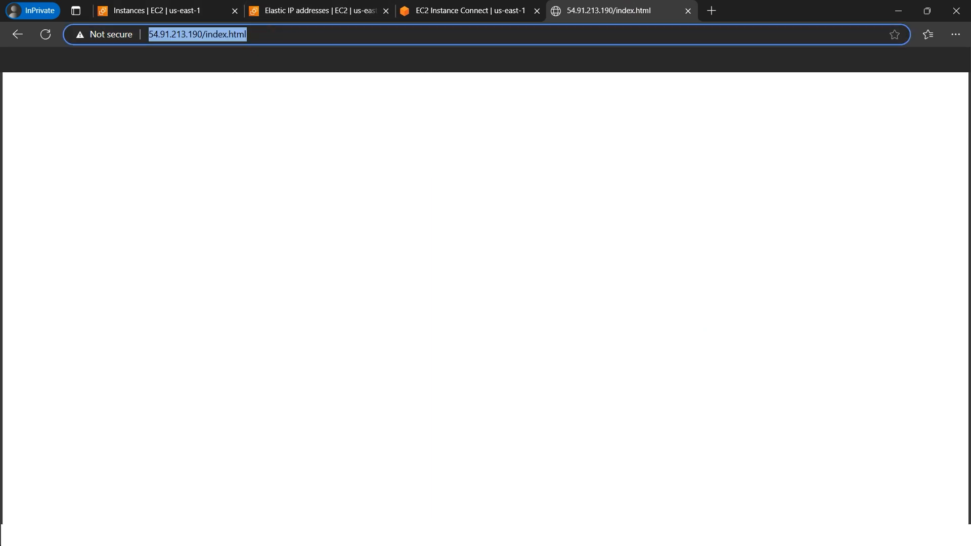
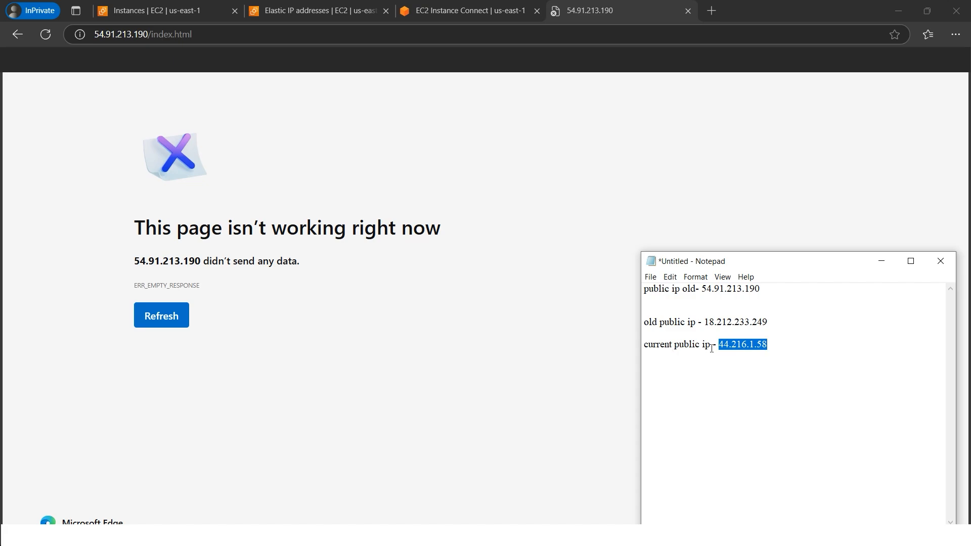
click(284, 14)
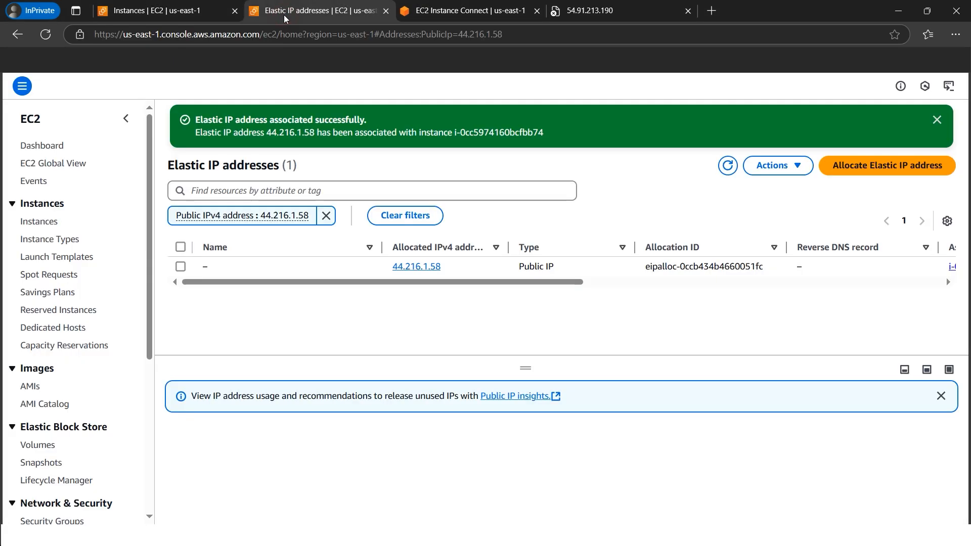
click(185, 14)
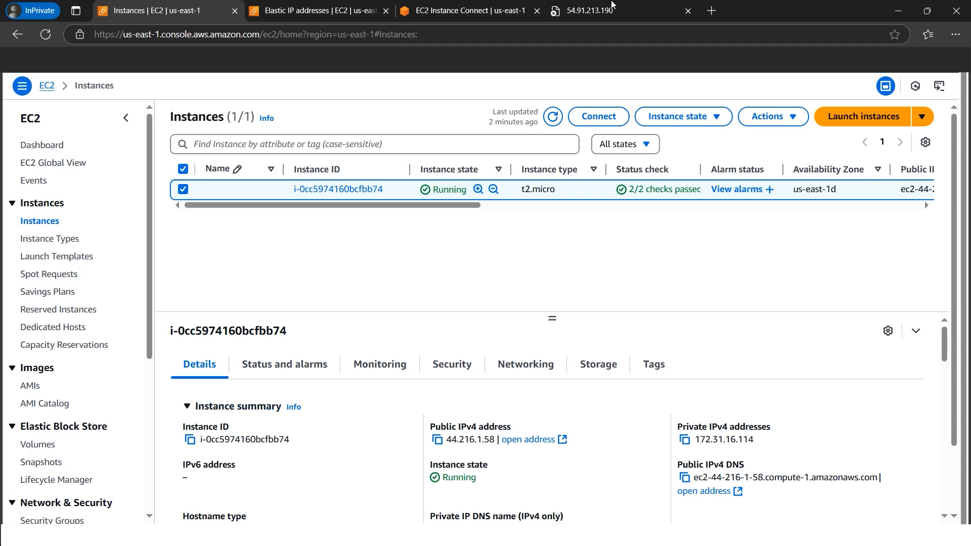
Load the web page at 44.216.1.58/index.html and continue to the site without a secure connection
click(589, 11)
click(178, 36)
click(175, 35)
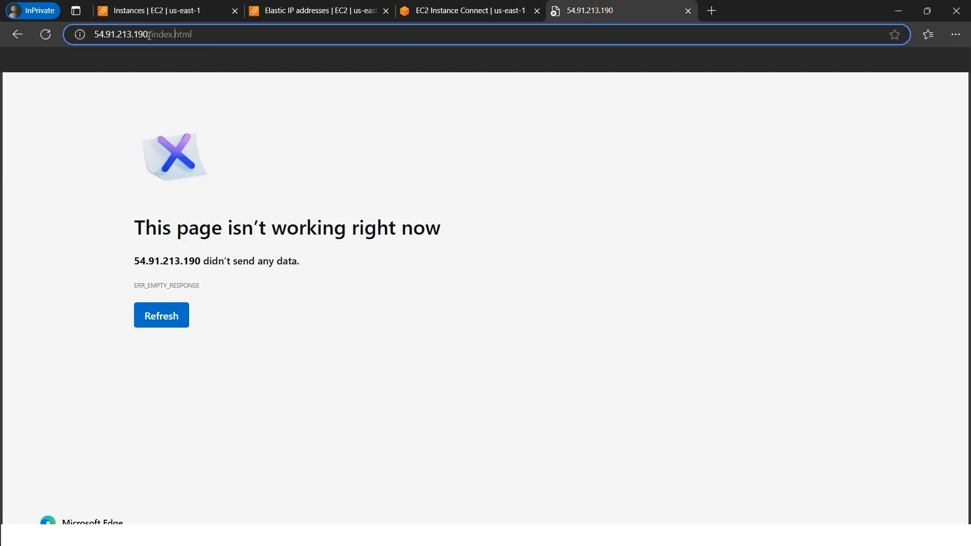
double_click(135, 35)
text(44.216.1.58)
key(Return)
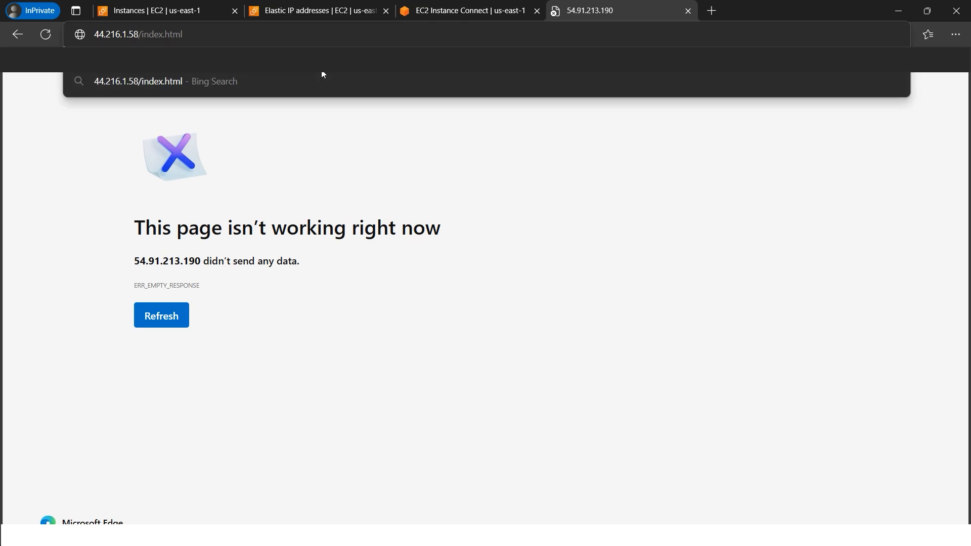
key(Return)
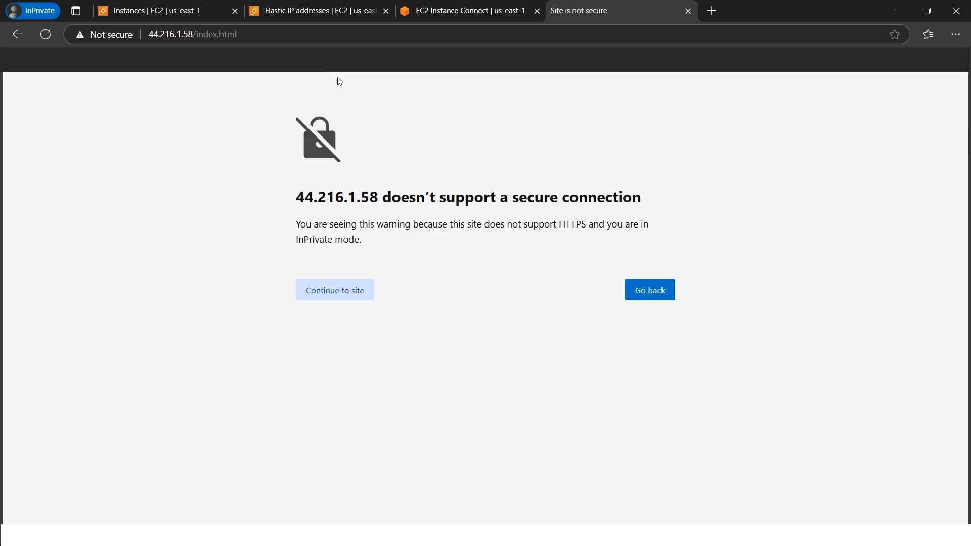
click(339, 293)
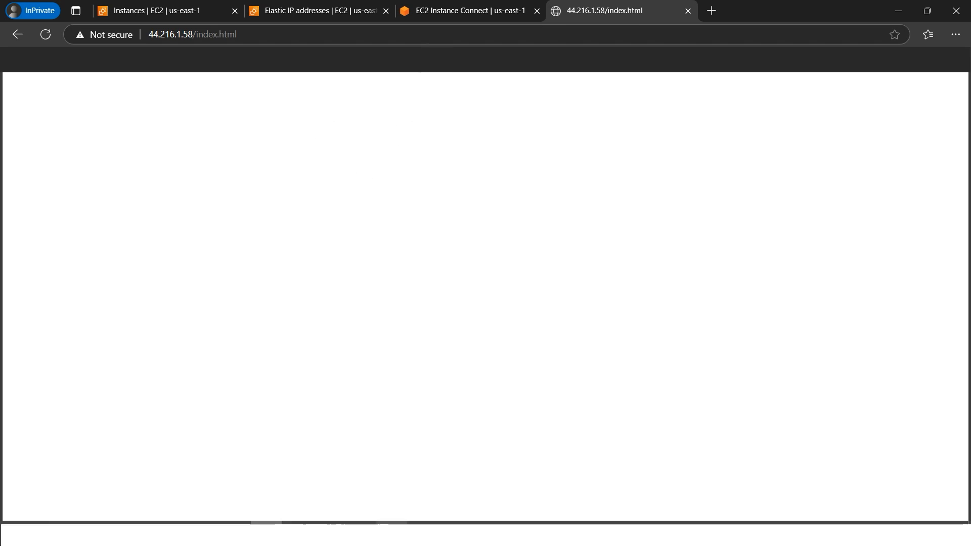
Examine the first old public IP in Notepad and the web server setup commands in the EC2 Instance Connect terminal
click(423, 535)
drag(765, 289, 702, 290)
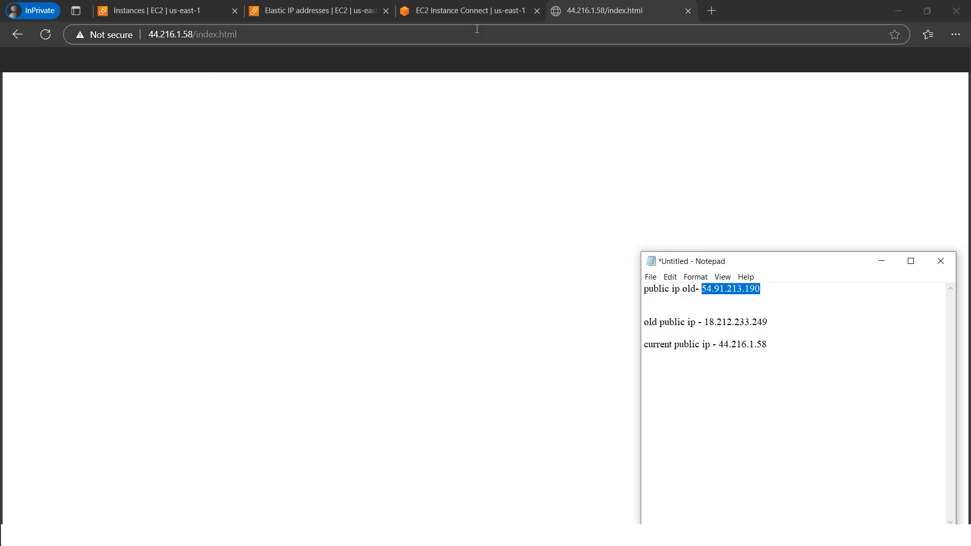
click(466, 15)
scroll(499, 317, up, 10)
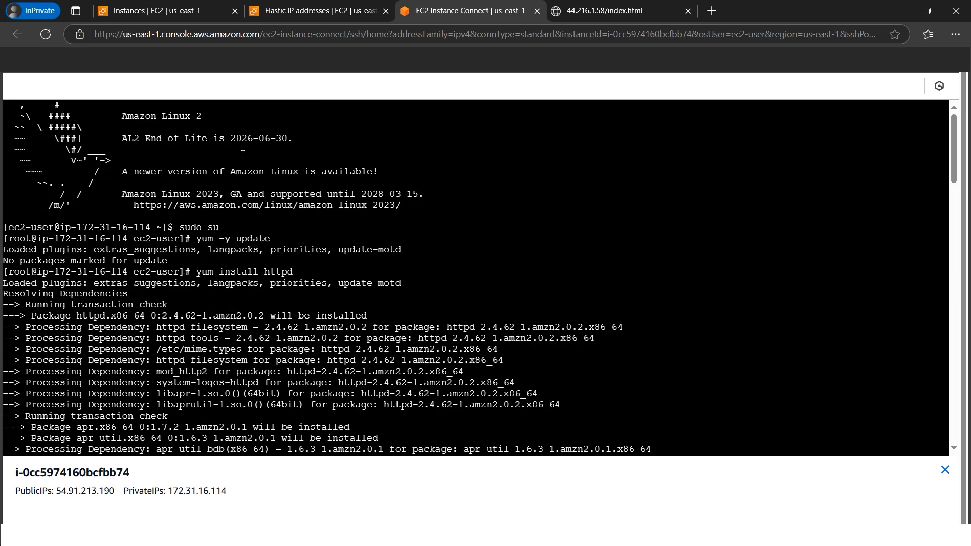
scroll(231, 157, down, 5)
scroll(231, 251, down, 20)
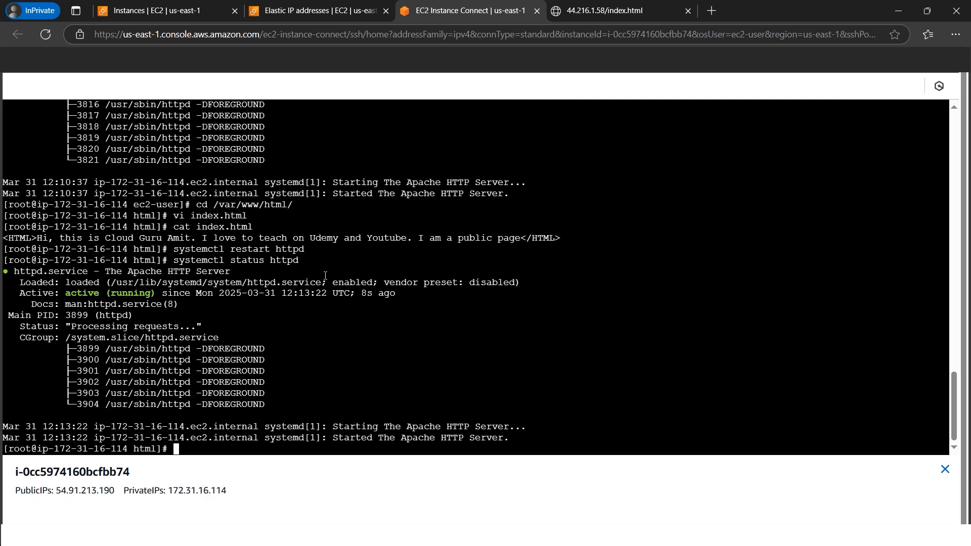
scroll(396, 345, up, 10)
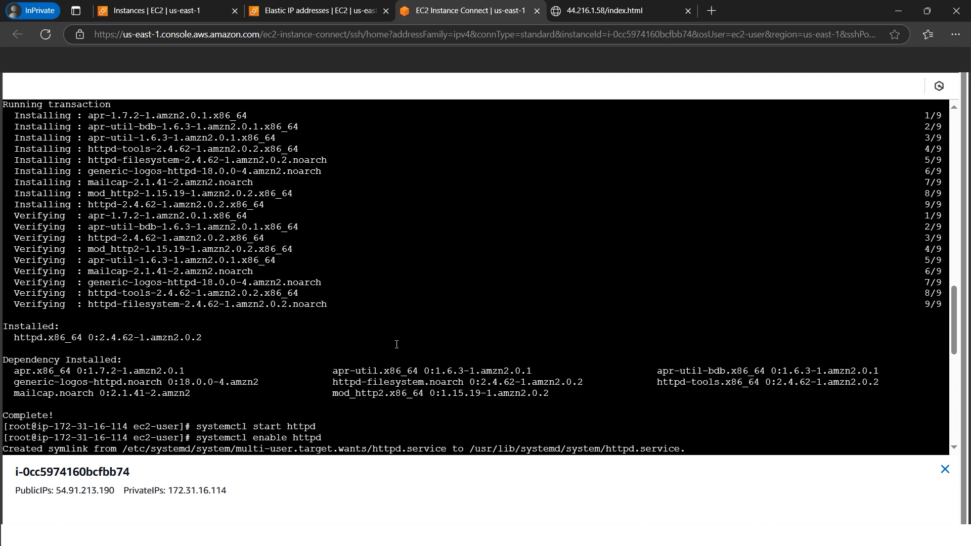
scroll(396, 344, down, 9)
scroll(397, 344, down, 2)
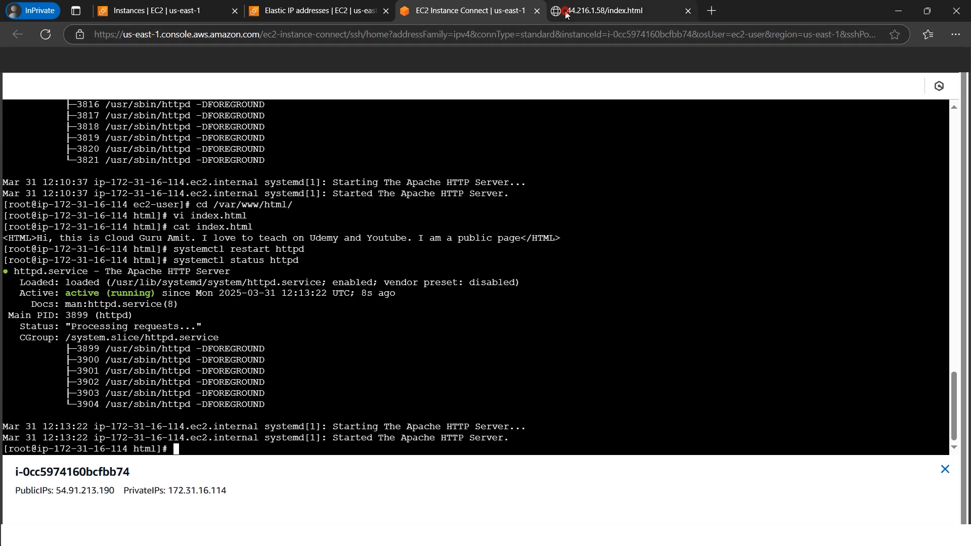
click(604, 11)
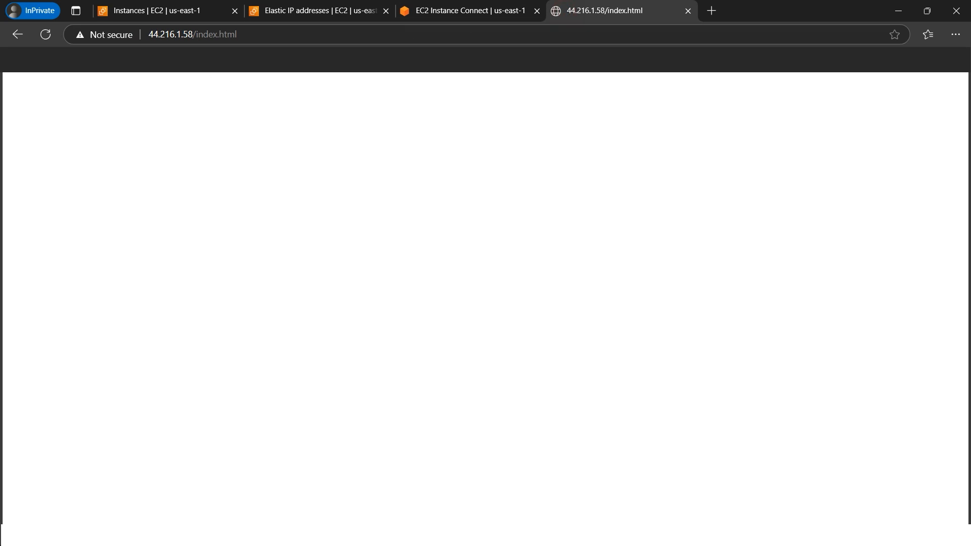
Review the current public ip line in Notepad and the Elastic IP Address Theory.png notes, and return to the instances list
click(423, 535)
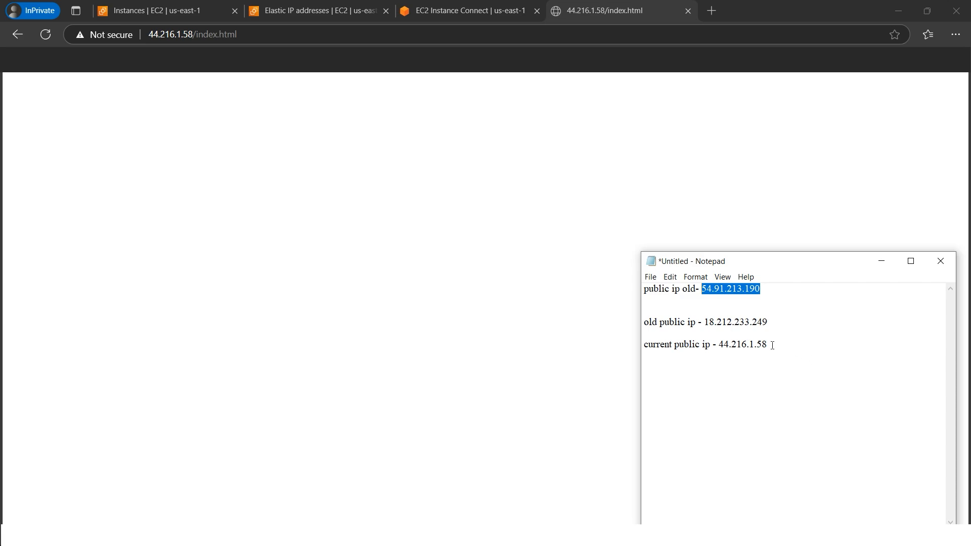
drag(776, 346, 643, 345)
click(473, 243)
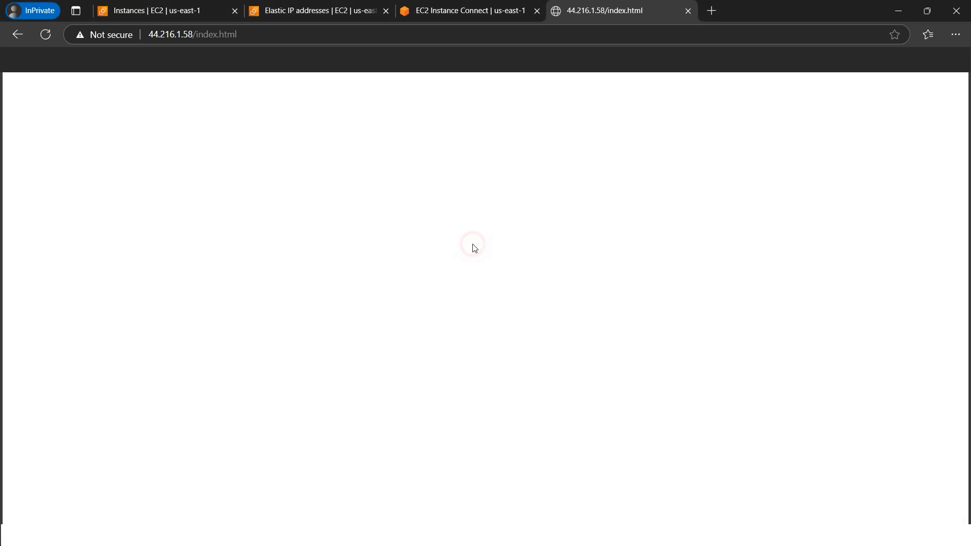
click(363, 534)
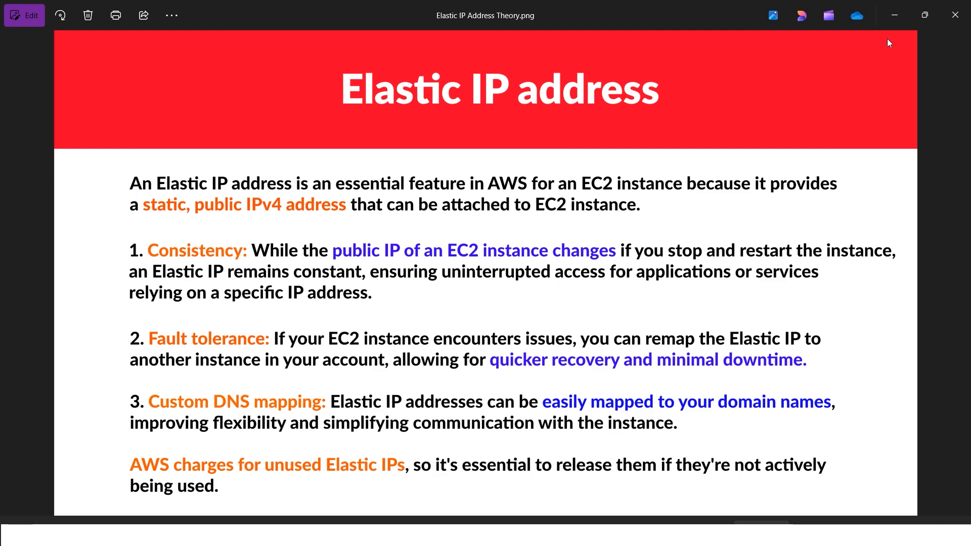
click(894, 20)
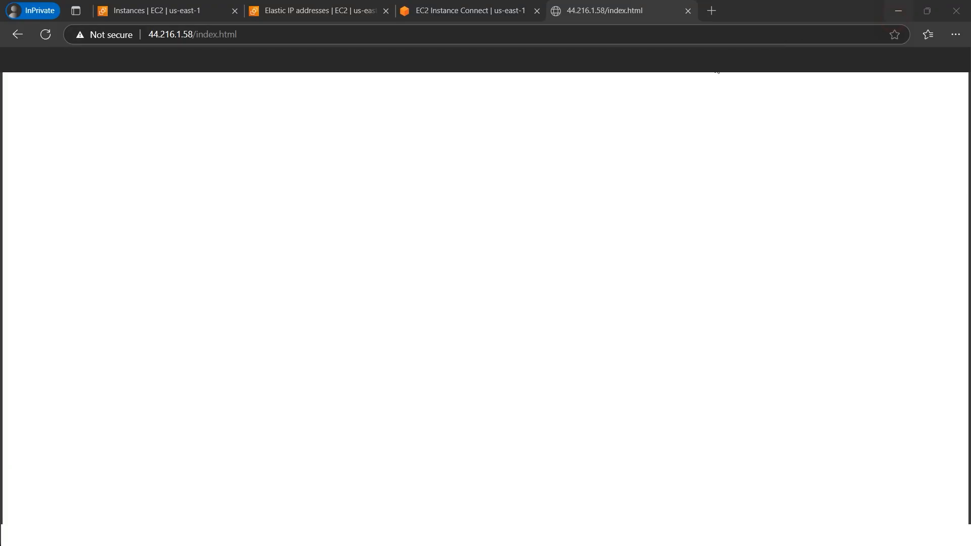
click(289, 13)
key(ctrl+shift+Tab)
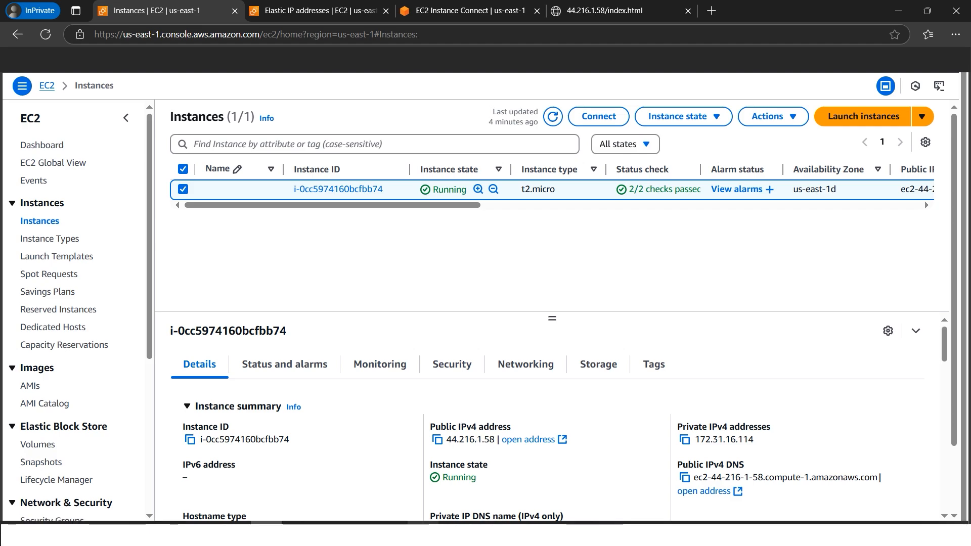
Check the current public ip line in Notepad, stop the selected EC2 instance, and refresh the instances list
click(424, 536)
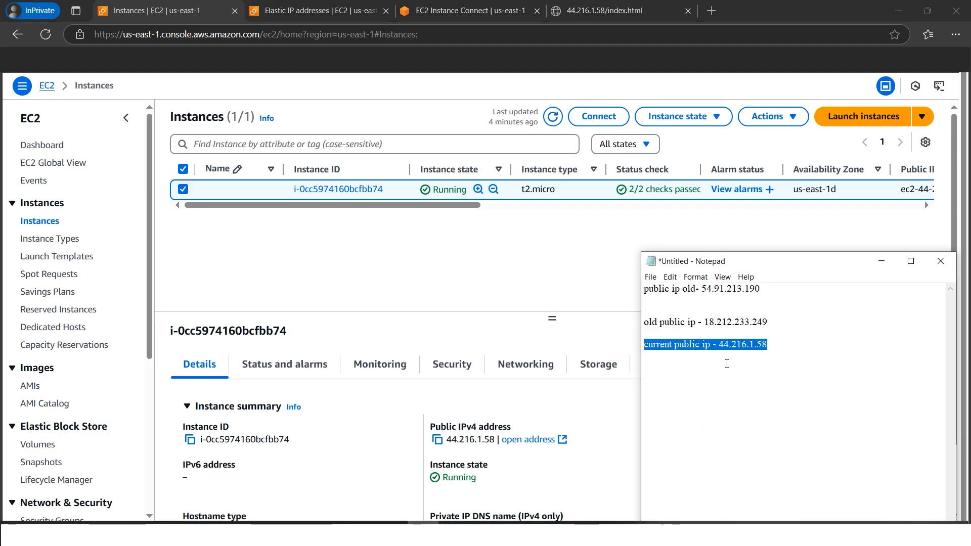
click(882, 261)
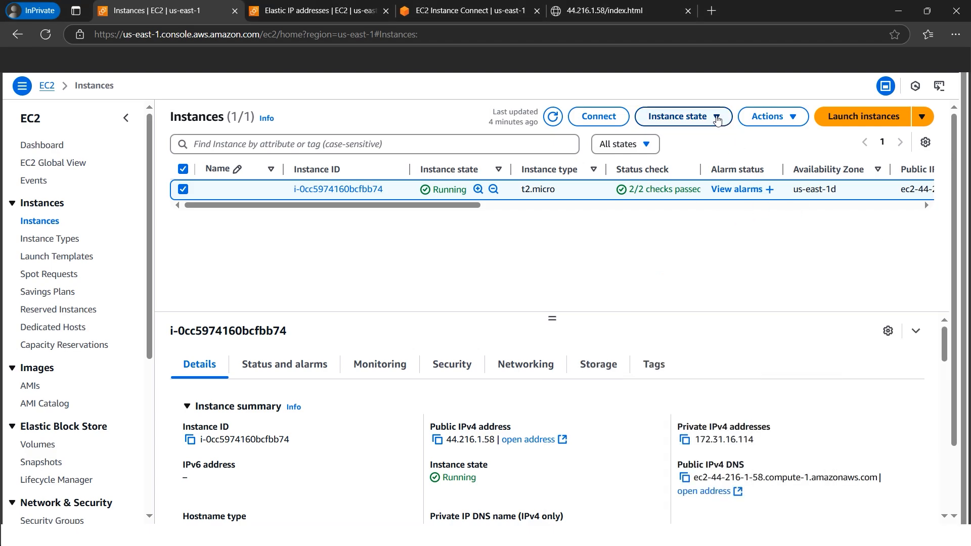
click(717, 118)
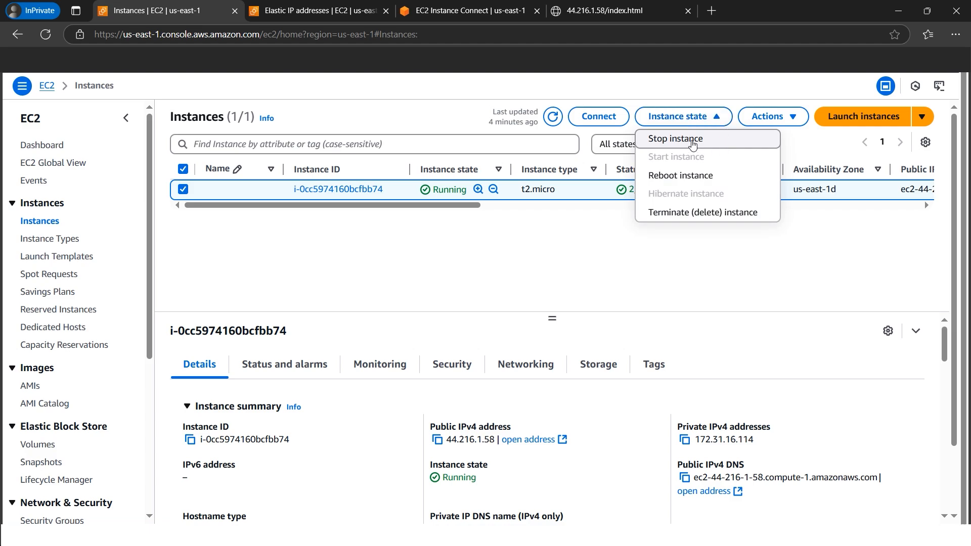
click(692, 146)
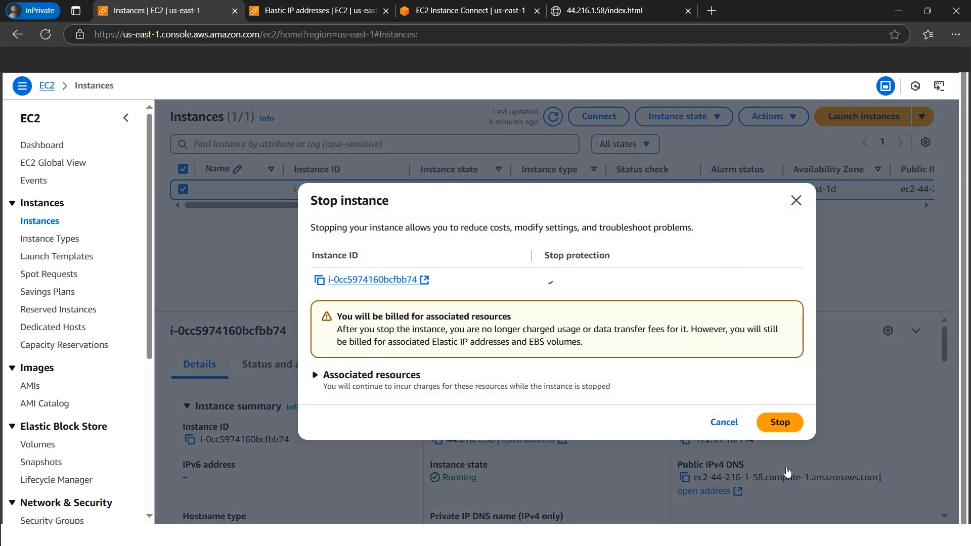
click(780, 422)
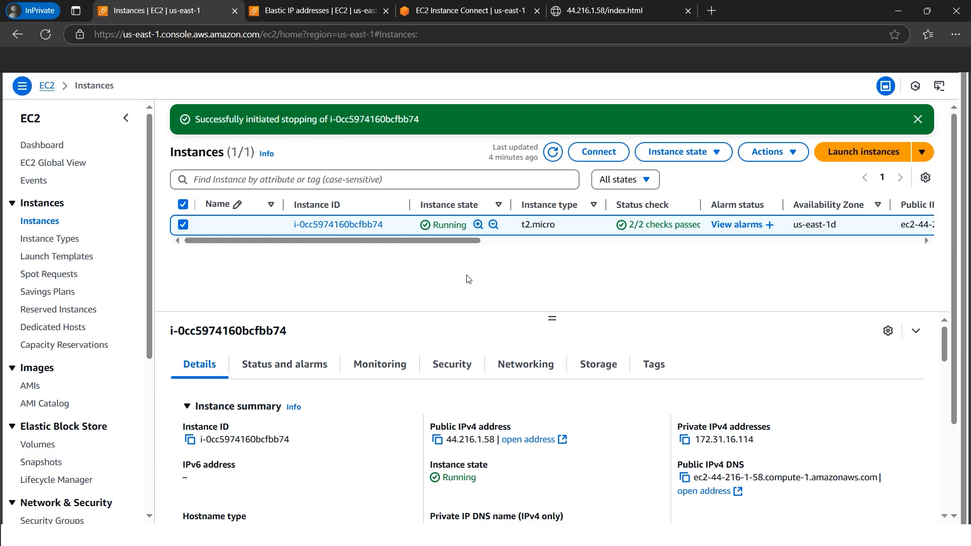
click(917, 120)
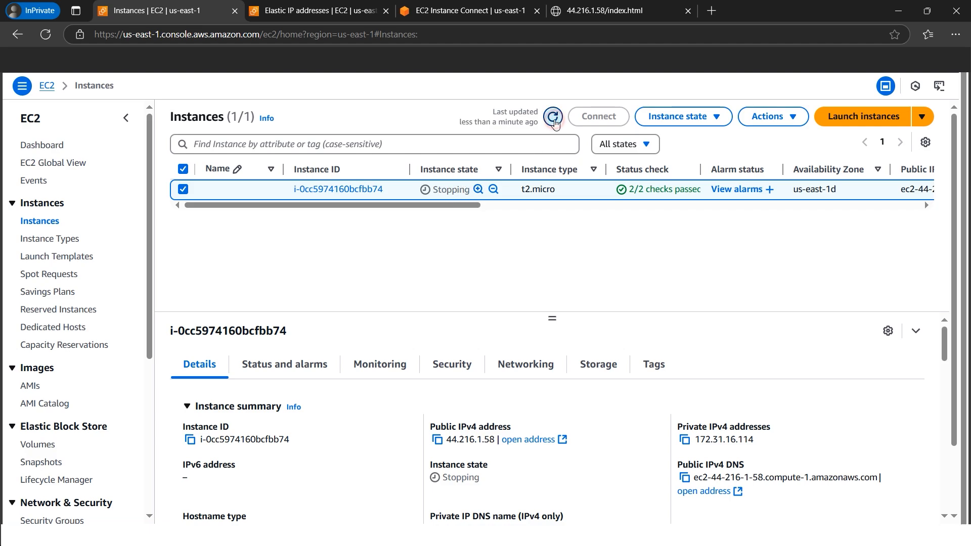
click(553, 116)
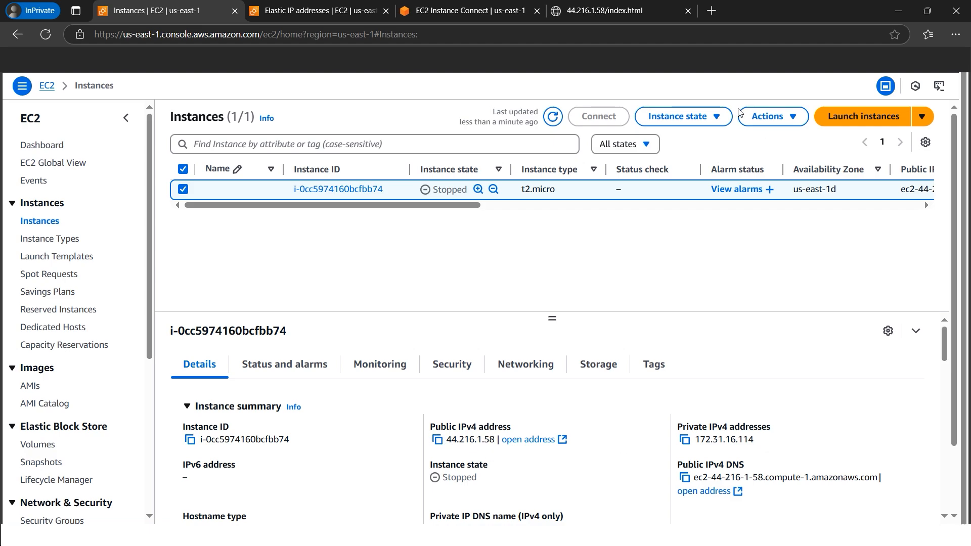
Start the stopped EC2 instance again, refresh the instances list, and dismiss the start notification
click(713, 121)
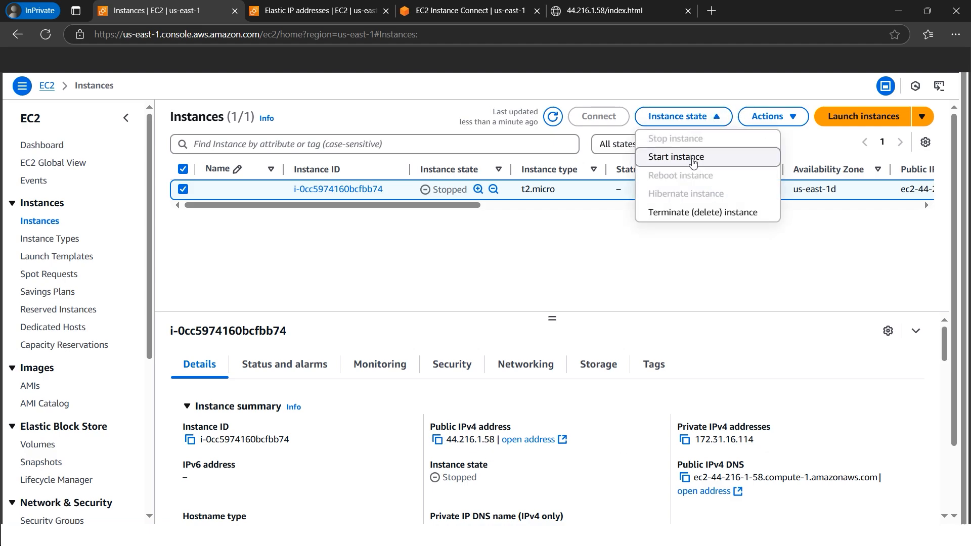
click(692, 158)
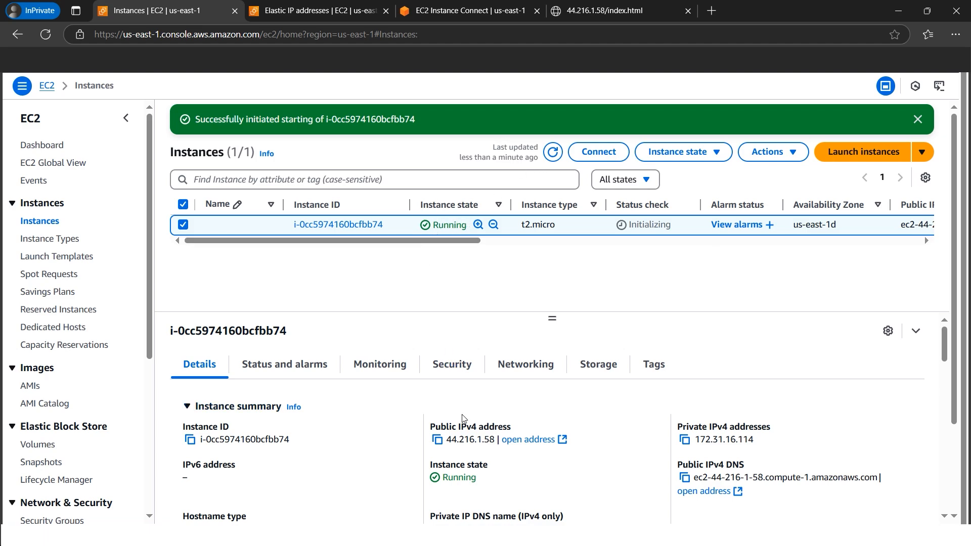
click(552, 152)
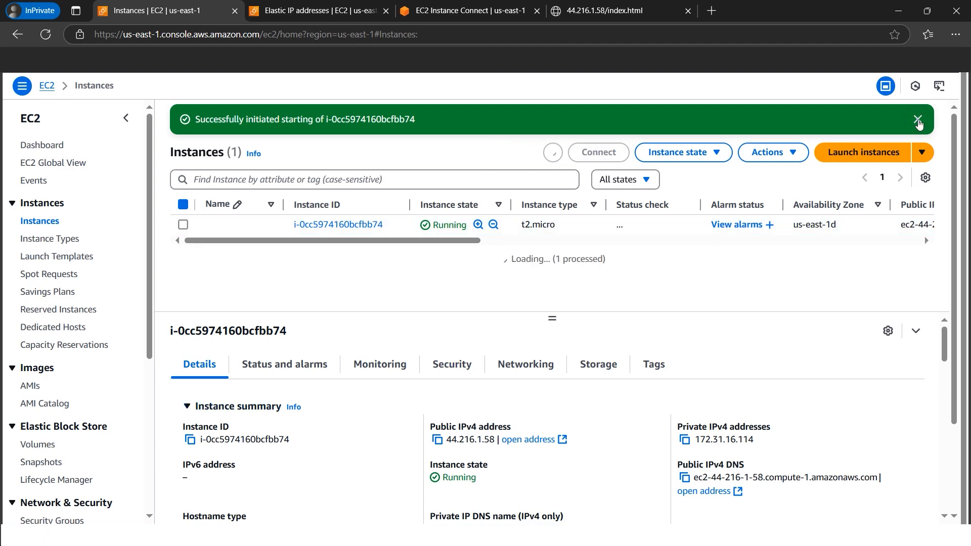
click(918, 121)
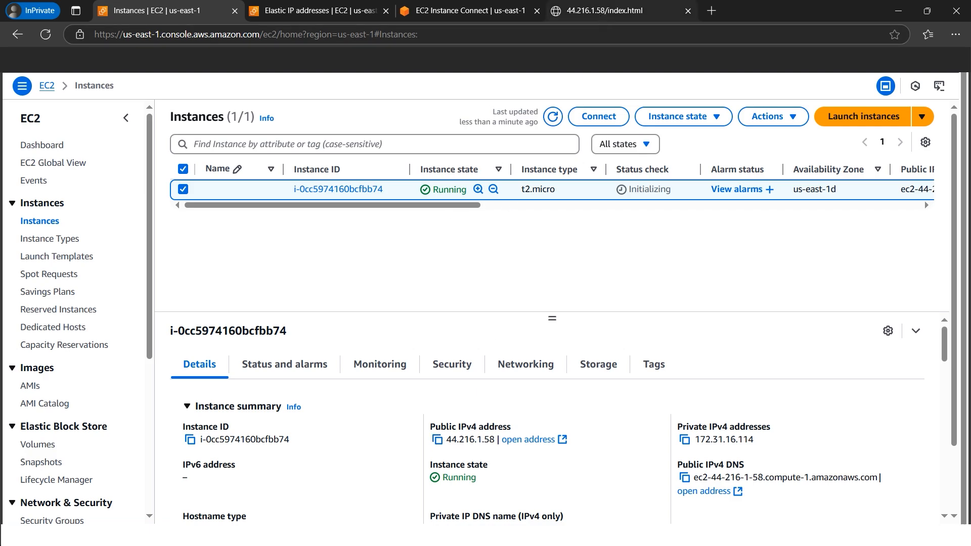
Compare the instance's public IPv4 address with the current public ip line in Notepad, and reload the web page at 44.216.1.58/index.html
key(alt+Tab)
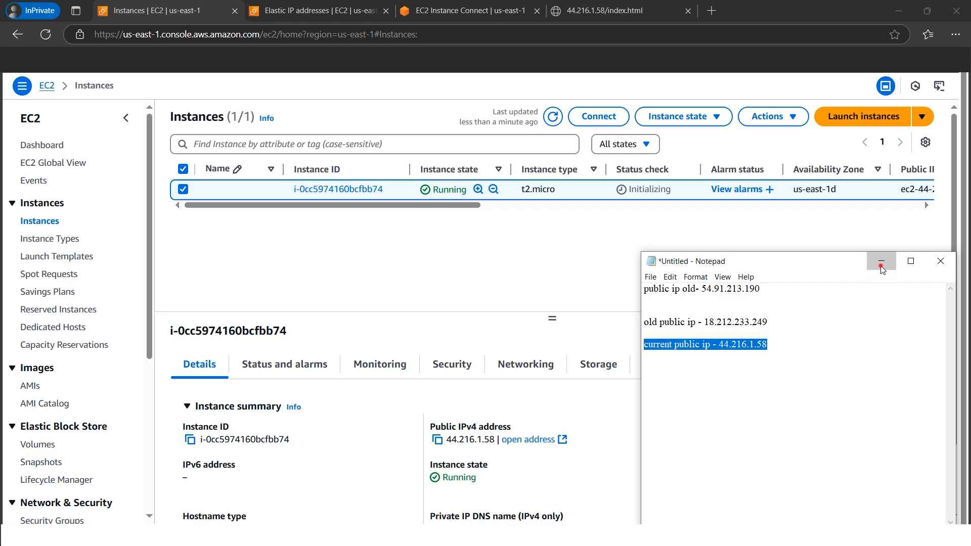
click(881, 261)
click(639, 15)
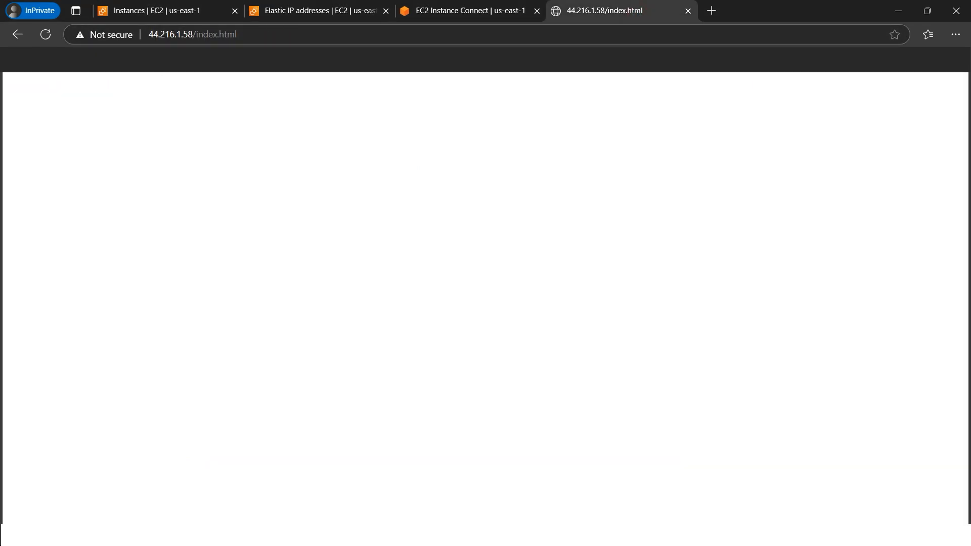
click(47, 34)
Review the Elastic IP addresses list and the Elastic IP Address Theory.png notes
click(318, 18)
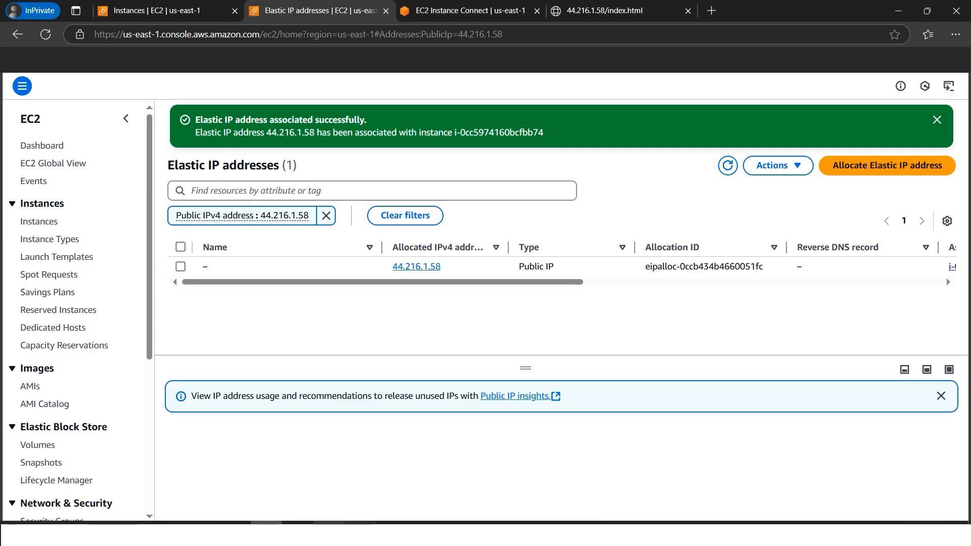
click(331, 534)
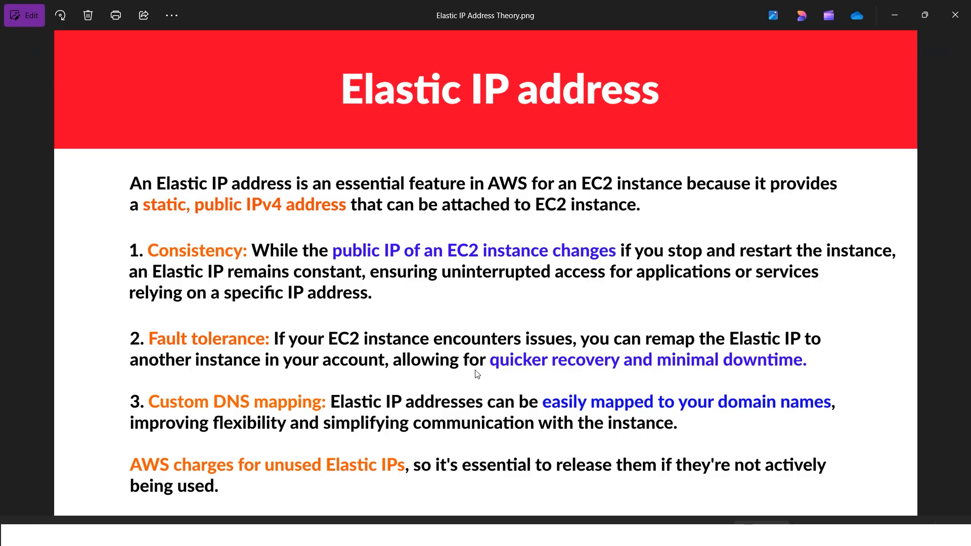